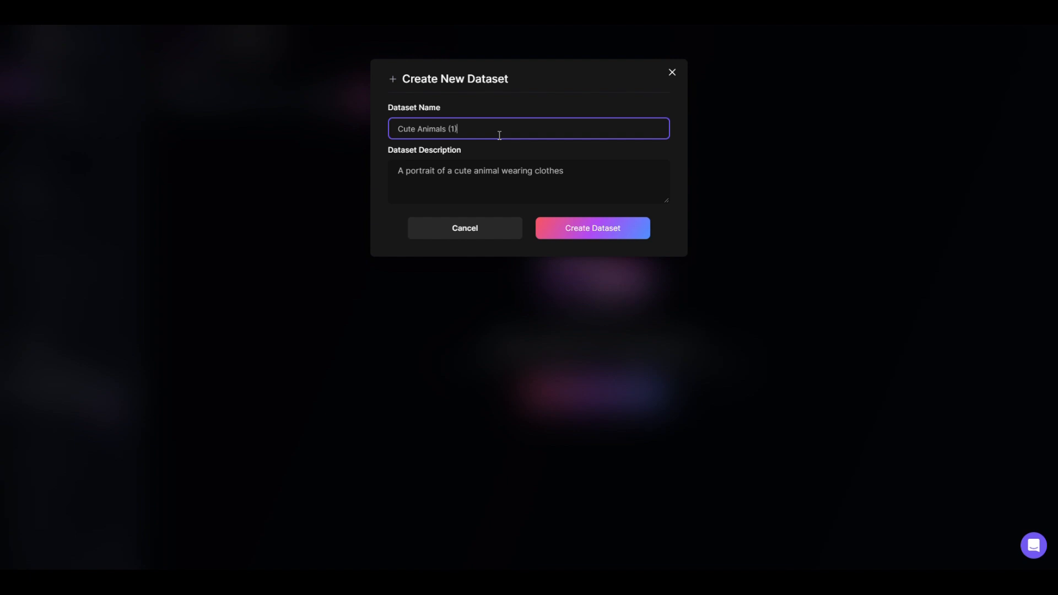
# Create the Cute Animals (1) dataset and enter "A portrait of a toon-like cute animal wearing clothes" as its training description
pyautogui.click(587, 235)
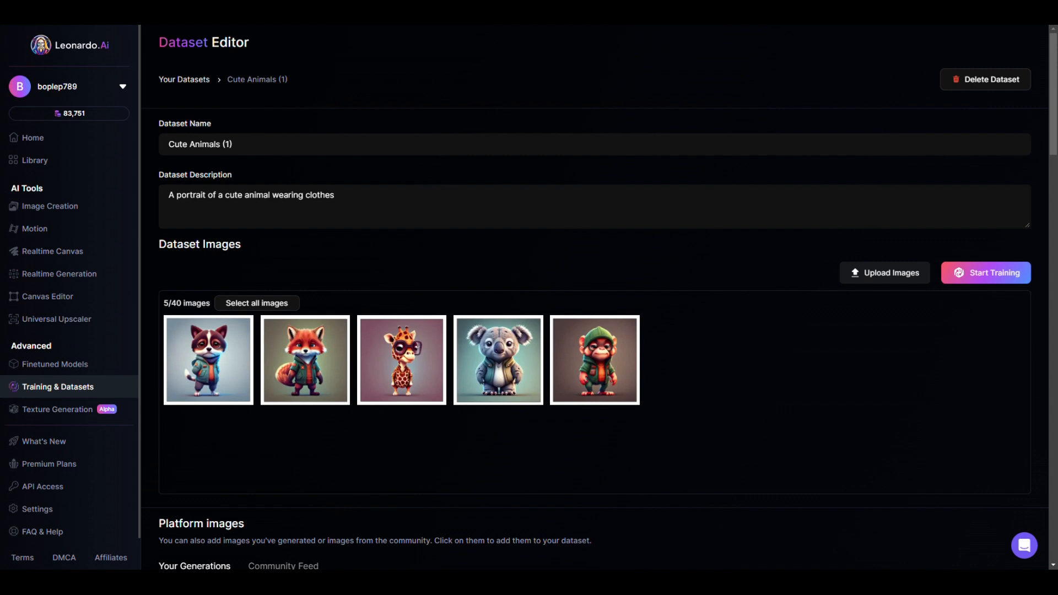
pyautogui.click(974, 275)
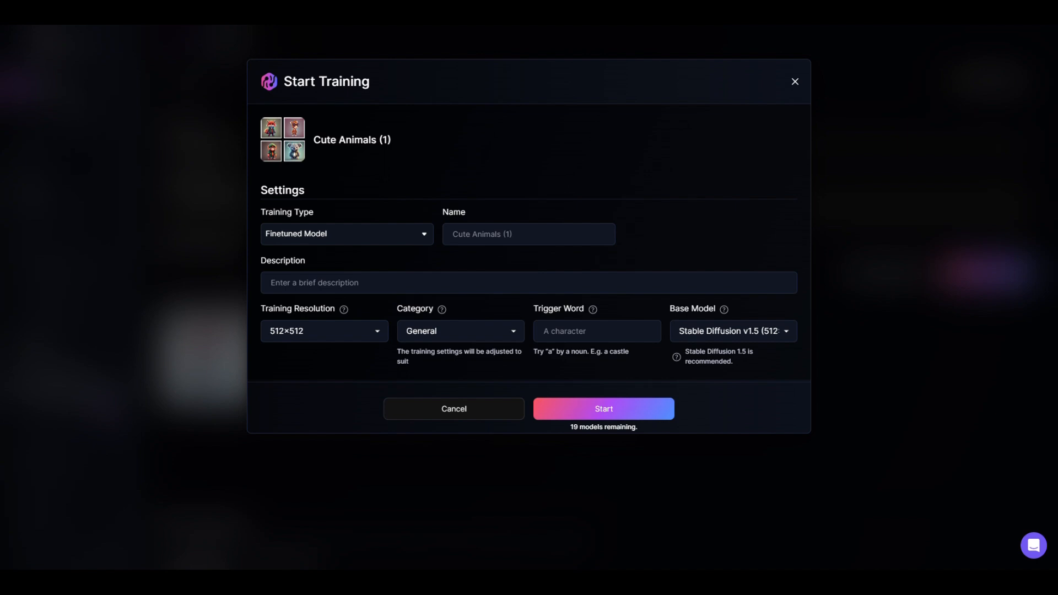
pyautogui.click(503, 288)
pyautogui.write('A portrait of a toon-like cute animal wearing clothes')
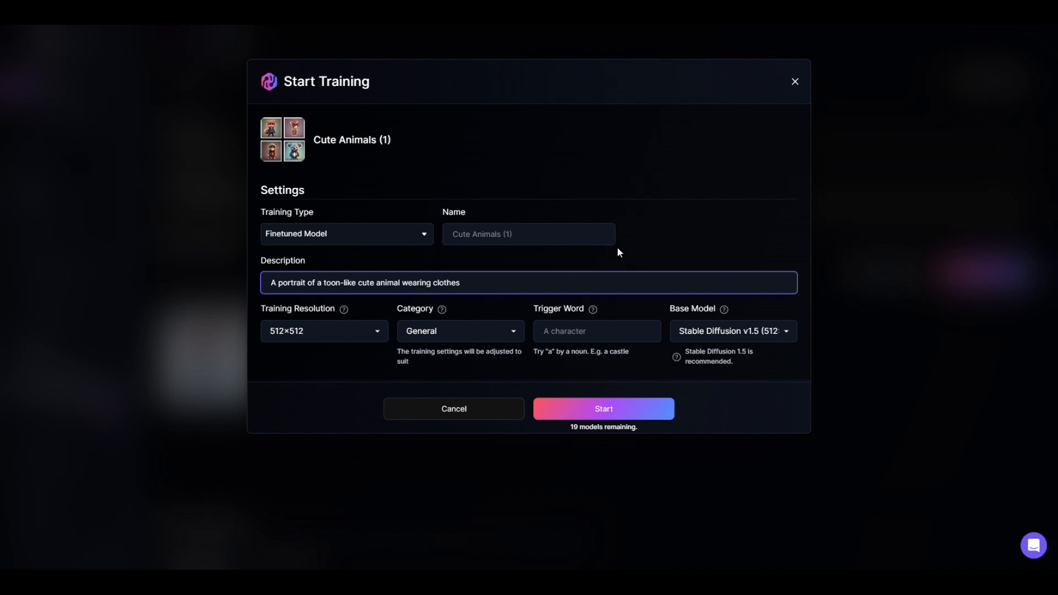
pyautogui.click(661, 246)
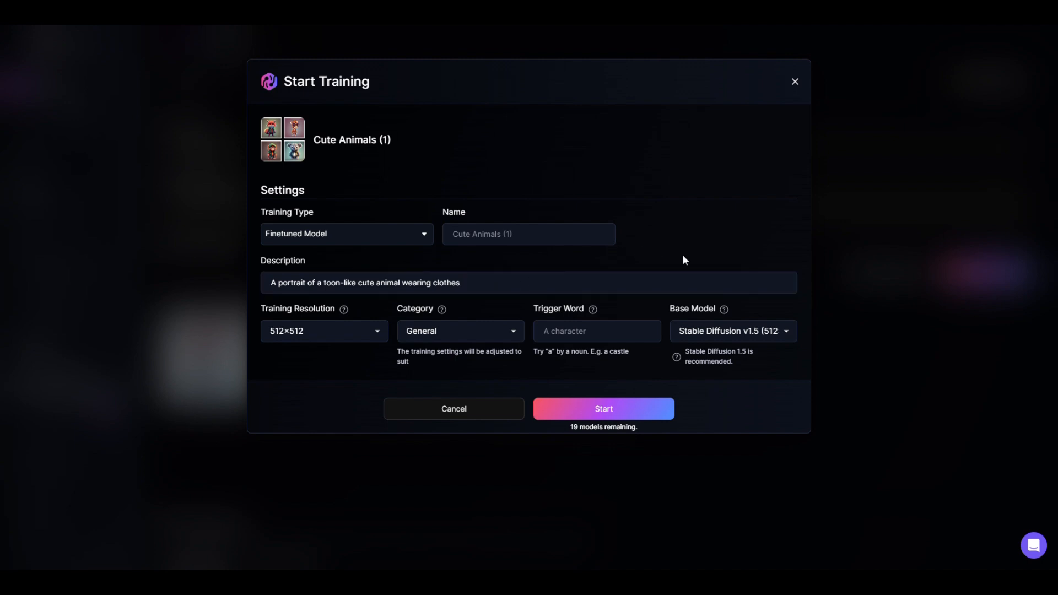
# Train Cute Animals (1) with trigger word "a" and base model Stable Diffusion v1.5, and view the job status
pyautogui.click(581, 334)
pyautogui.write('a')
pyautogui.click(669, 222)
pyautogui.click(773, 332)
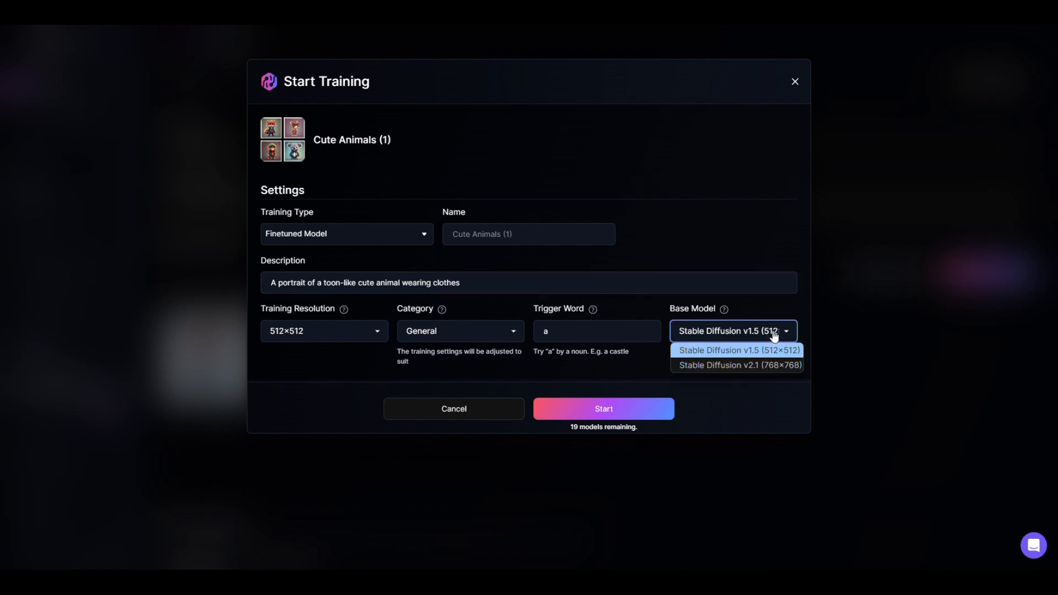
pyautogui.click(749, 243)
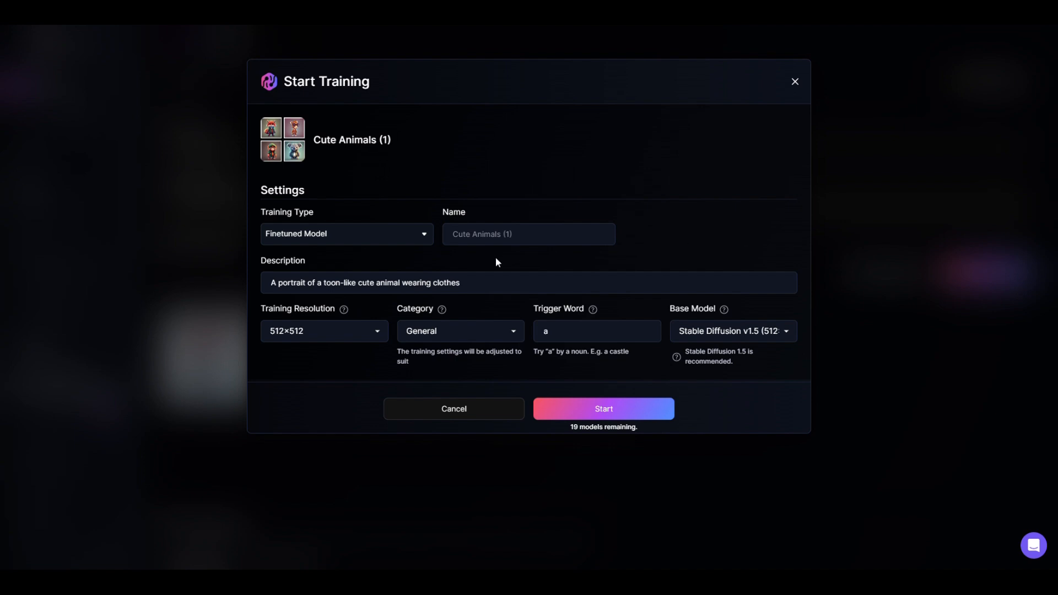
pyautogui.click(603, 408)
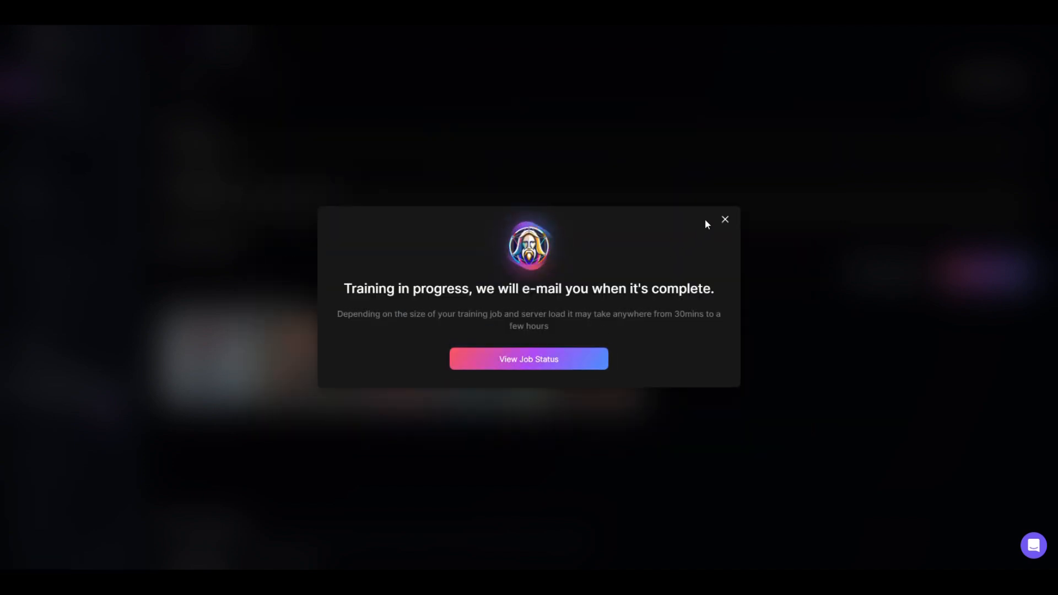
pyautogui.click(571, 366)
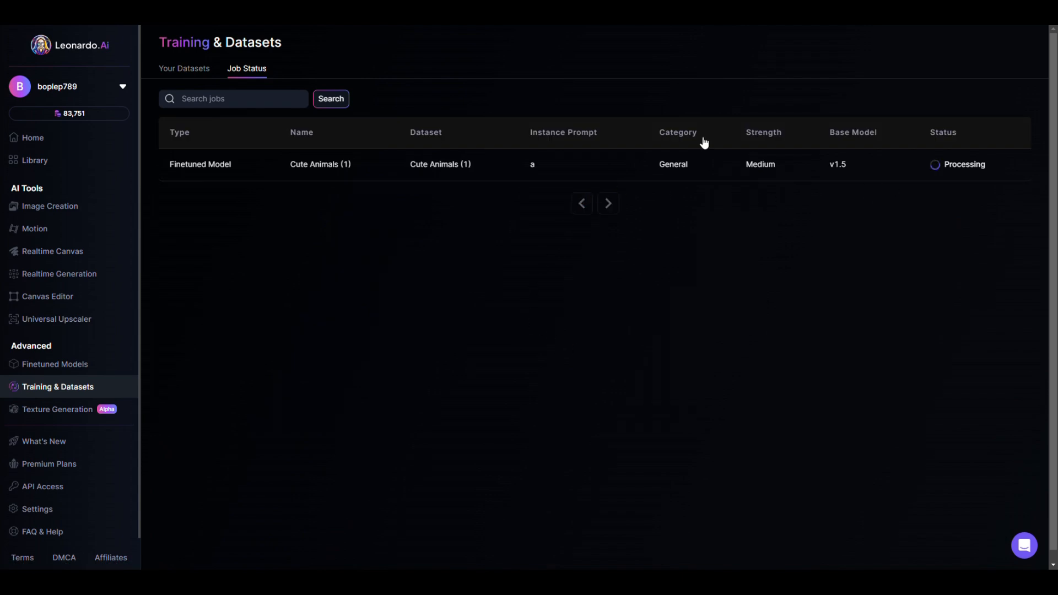
# Open the training settings for the Cute Animals(2) dataset and describe it as "A portrait of a toon-like cute animal wearing clothes"
pyautogui.click(187, 74)
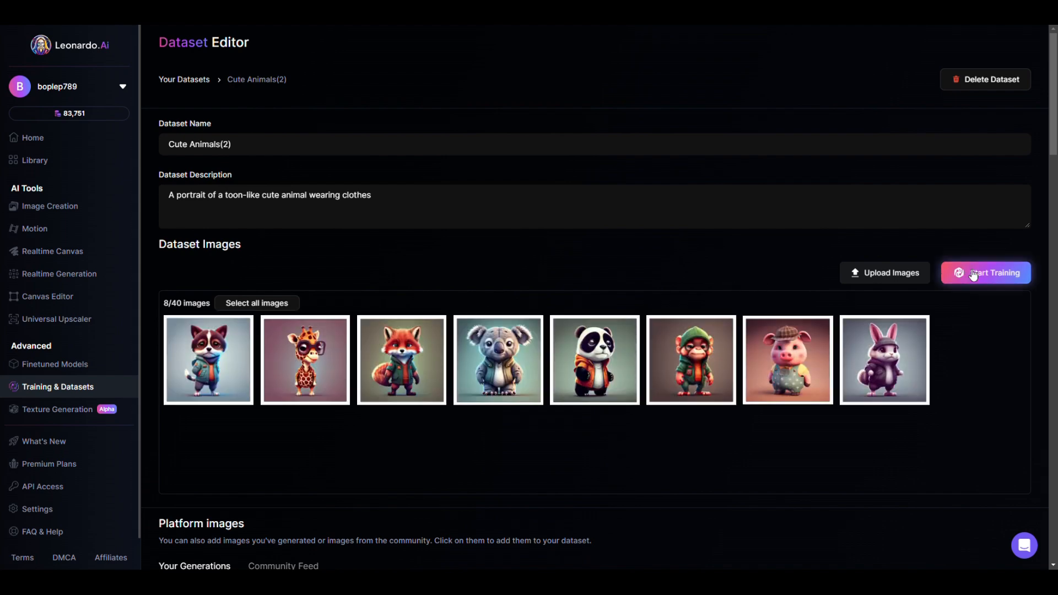
pyautogui.click(972, 273)
pyautogui.click(333, 281)
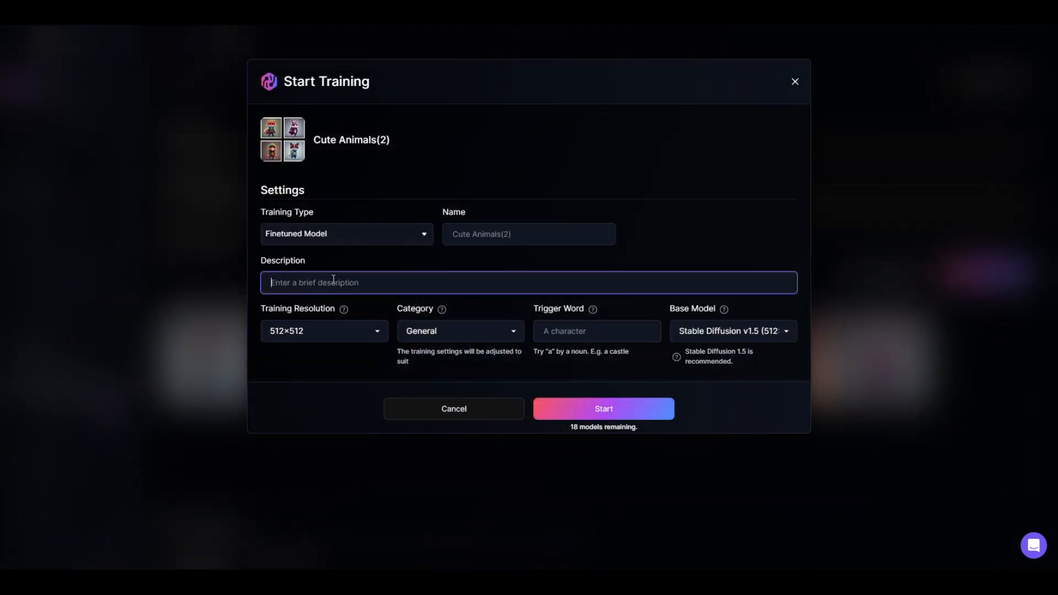
pyautogui.write('A portrait of a toon-like cute animal wearing clothes')
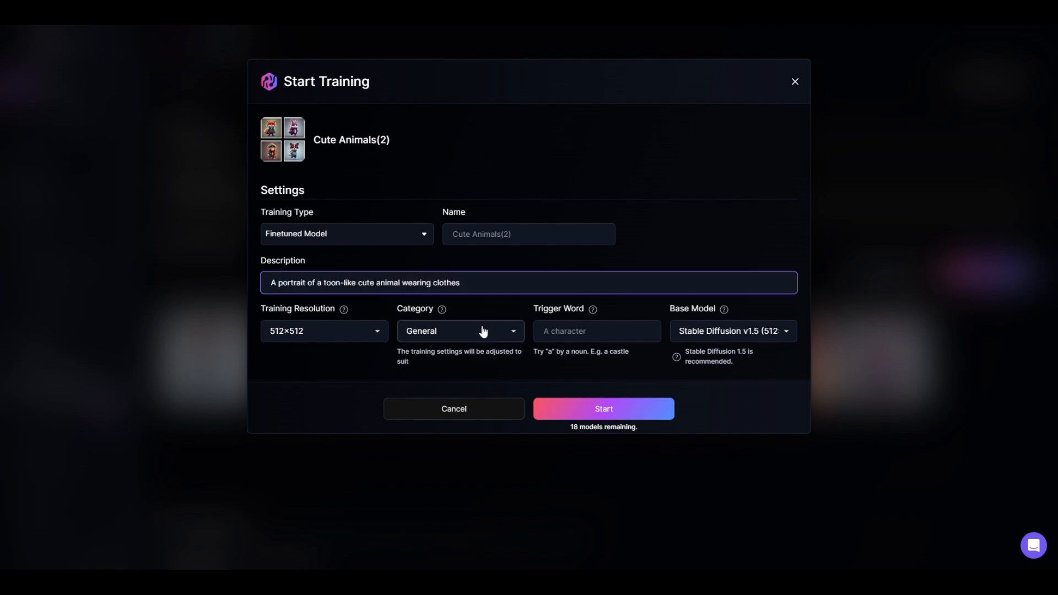
# Start training Cute Animals(2) with trigger word "a", category General and base model Stable Diffusion v1.5
pyautogui.click(559, 332)
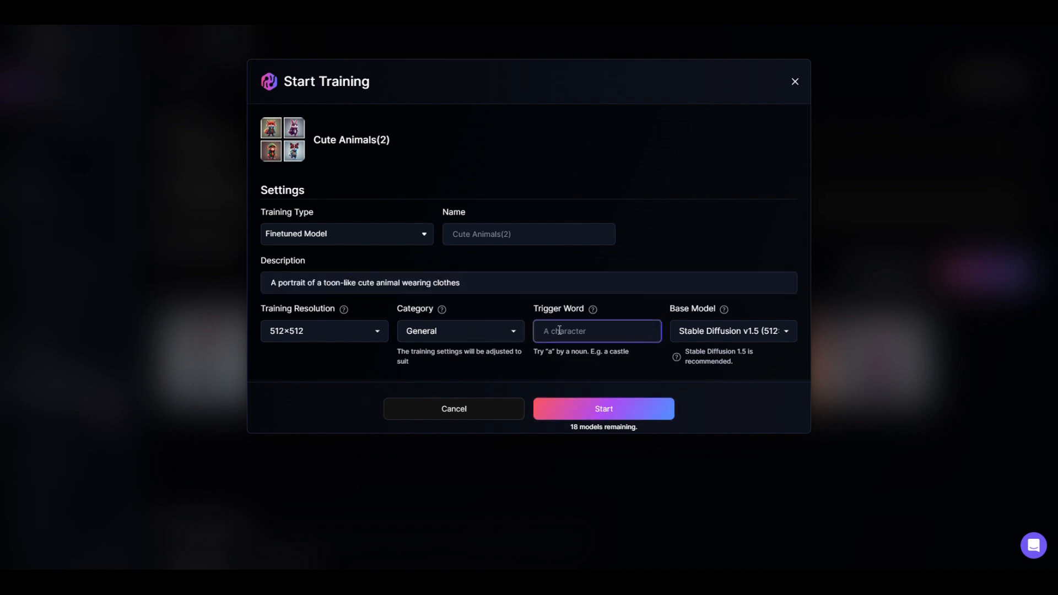
pyautogui.write('a')
pyautogui.click(502, 337)
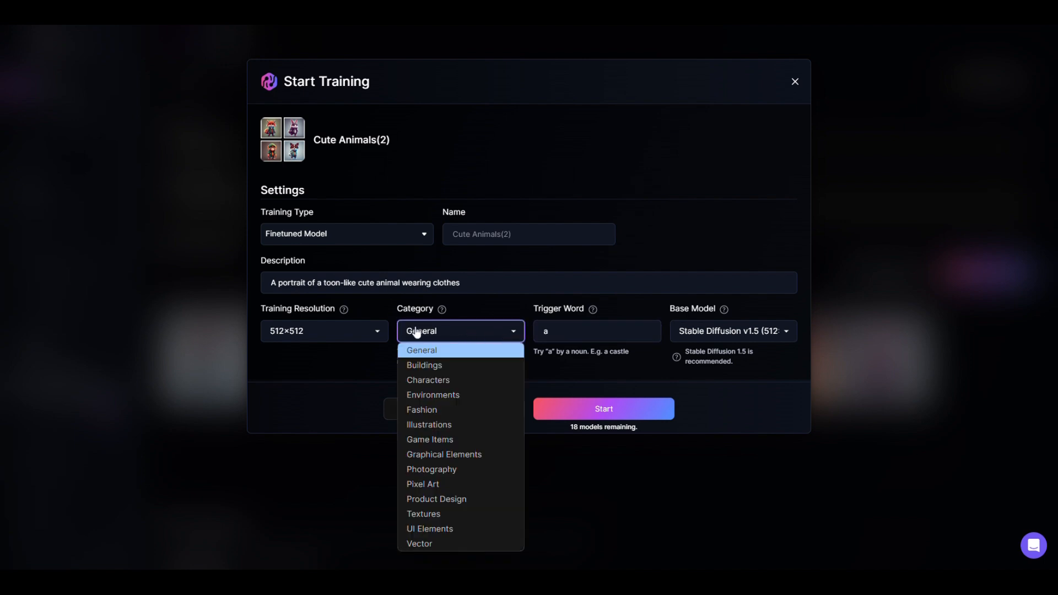
pyautogui.click(328, 371)
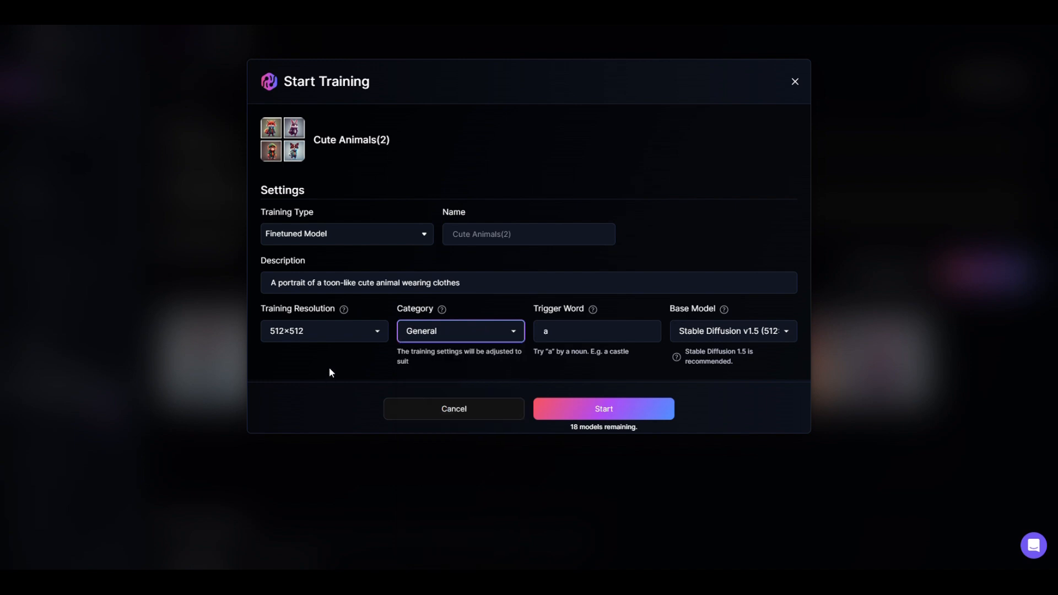
pyautogui.click(765, 337)
pyautogui.click(765, 340)
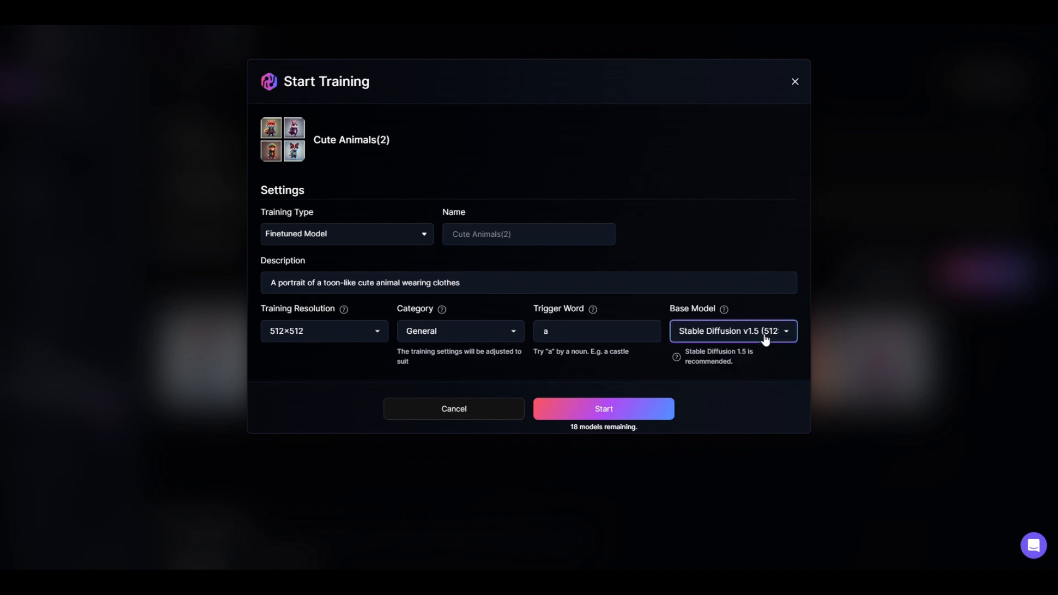
pyautogui.click(555, 411)
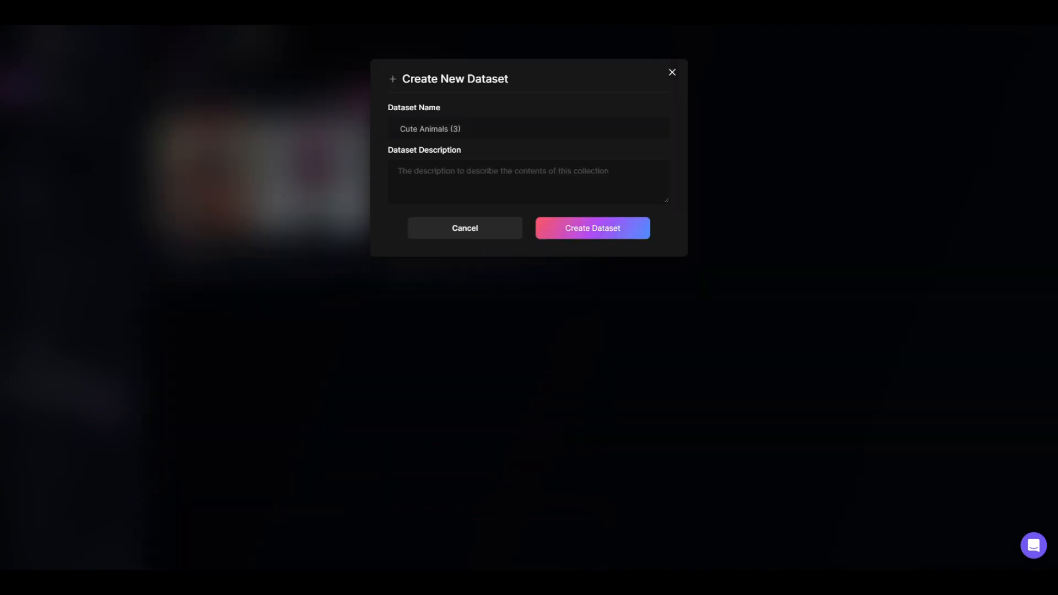
# Create the Cute Animals (3) dataset with the description "A portrait of a toon-like cute animal wearing clothes"
pyautogui.click(489, 179)
pyautogui.write('A portrait of a toon-like cute animal wearing clothes')
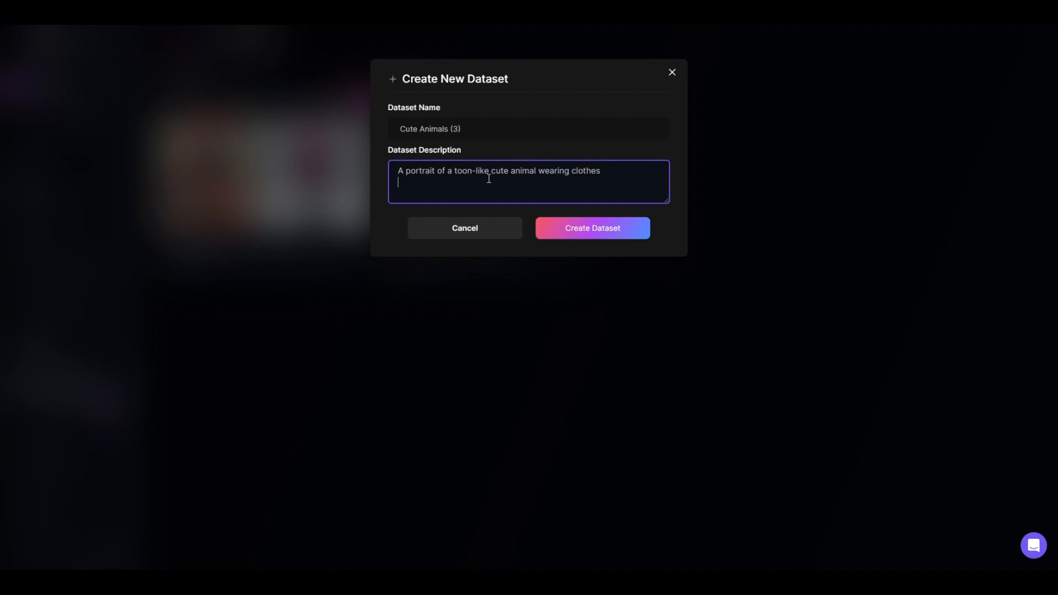
pyautogui.click(575, 221)
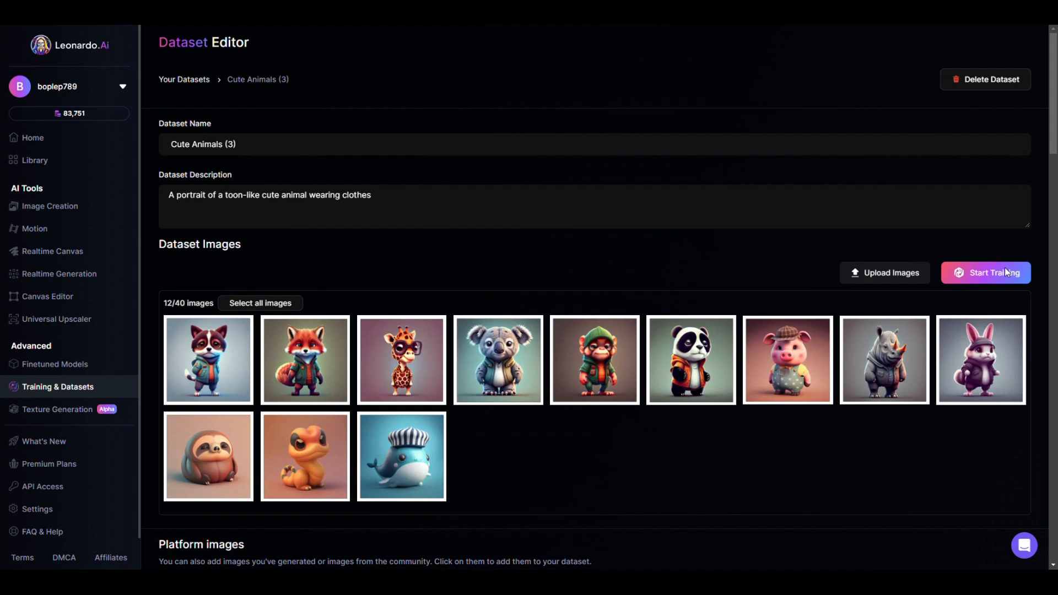
# Open training for the Cute Animals (3) dataset and enter the description "A portrait of a toon-like cute animal wearing clothes"
pyautogui.click(1001, 278)
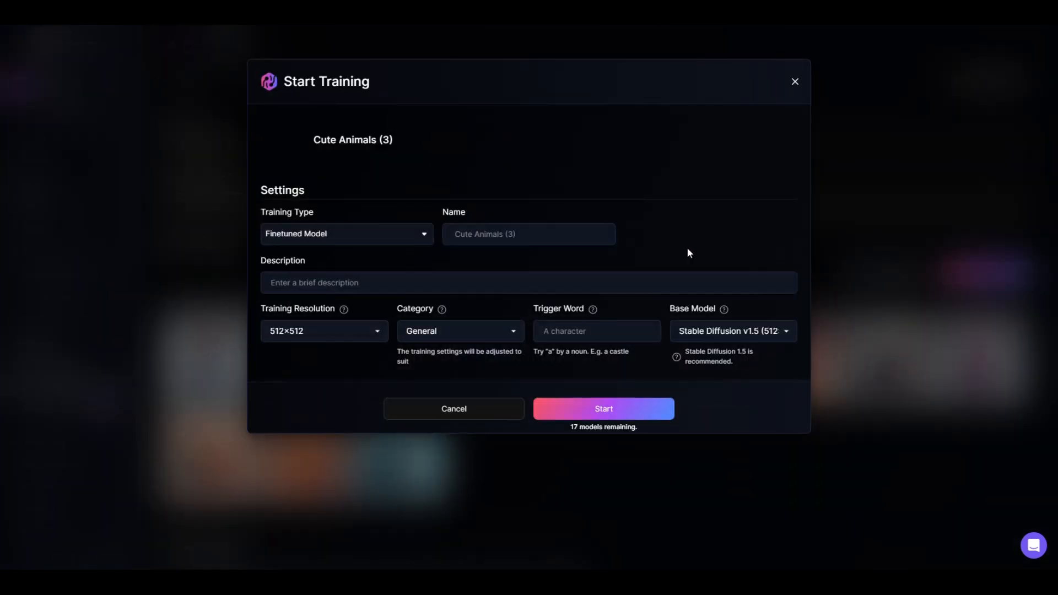
pyautogui.click(324, 281)
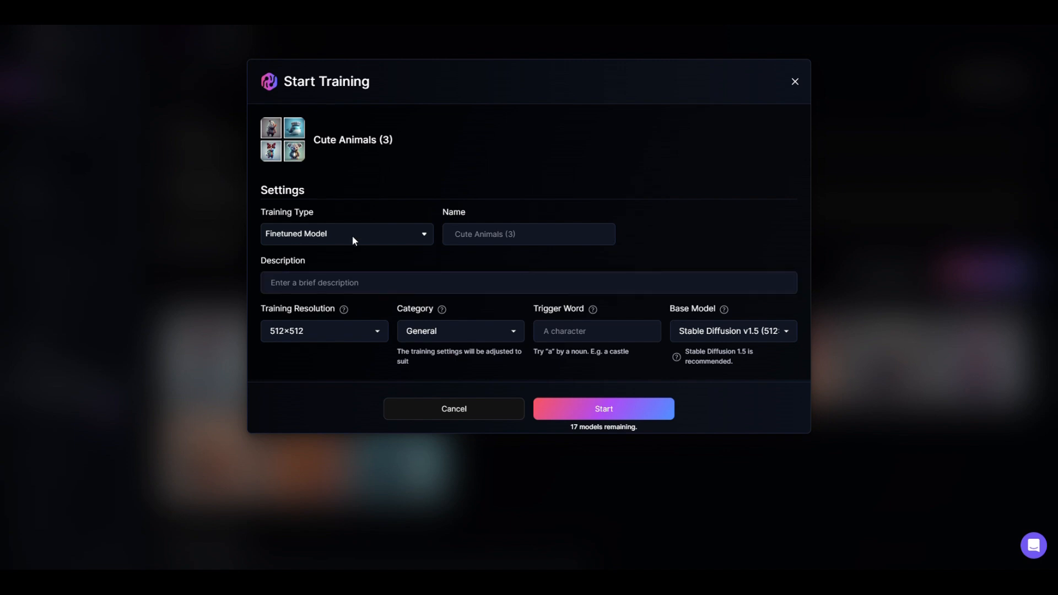
pyautogui.click(325, 278)
pyautogui.write('A portrait of a toon-like cute animal wearing clothes')
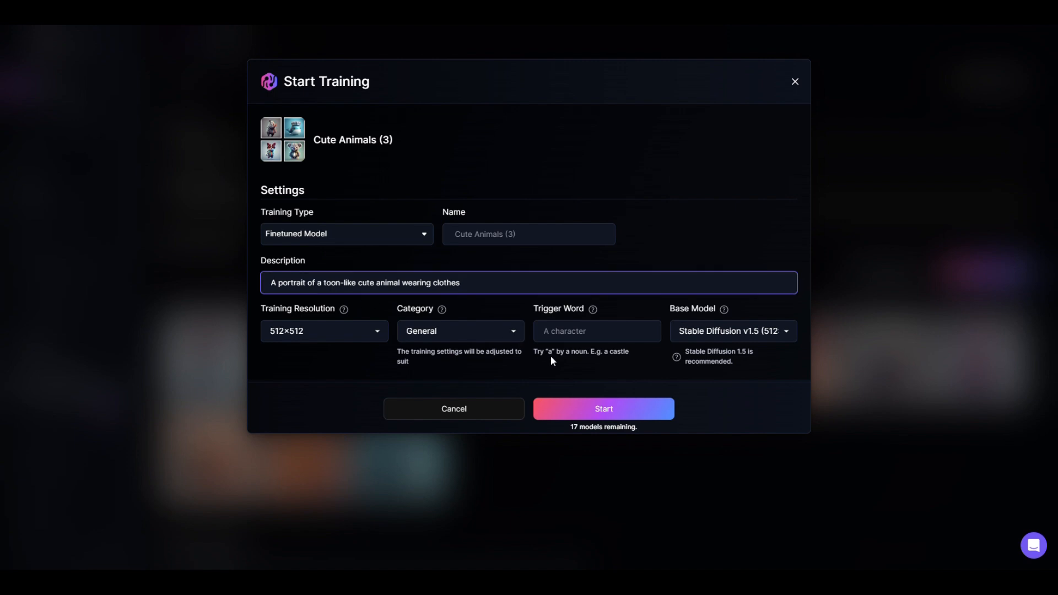
# Set the trigger word for Cute Animals (3) to lowercase "a" and start the training
pyautogui.click(551, 332)
pyautogui.write('A')
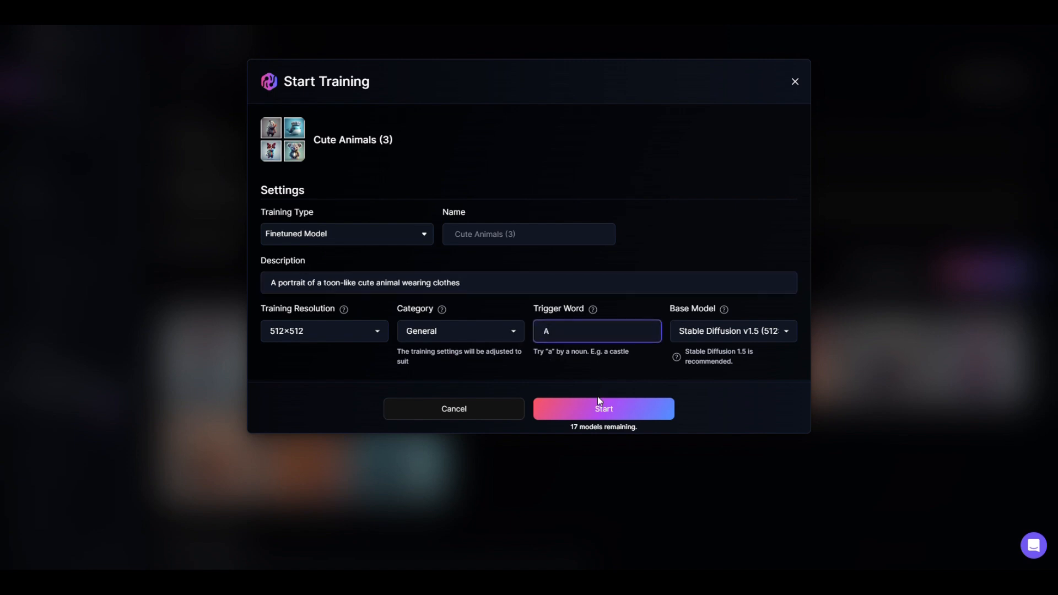
pyautogui.press('capslock')
pyautogui.press('BackSpace')
pyautogui.write('a')
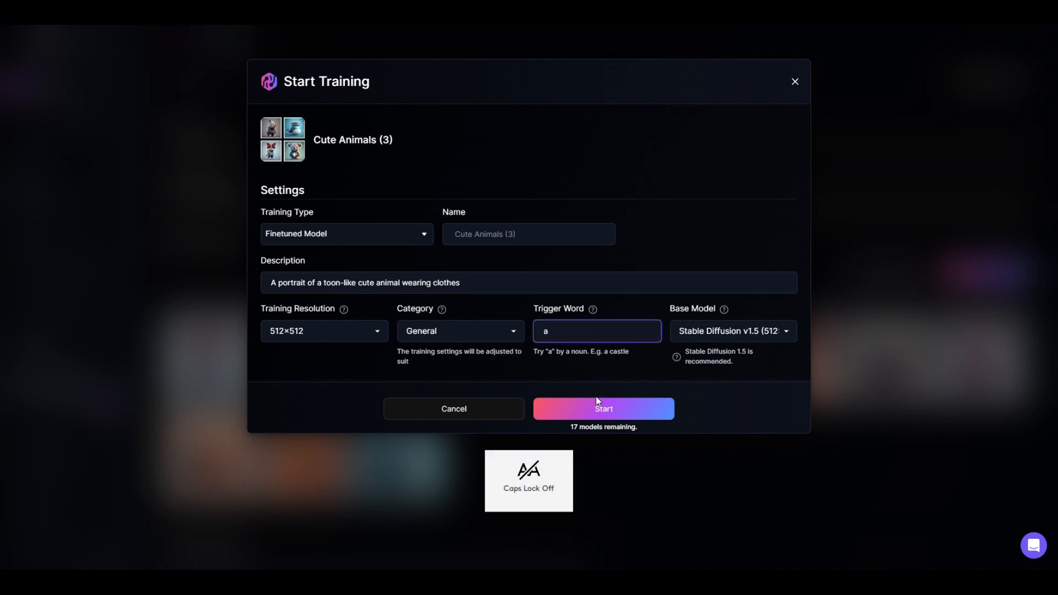
pyautogui.click(597, 402)
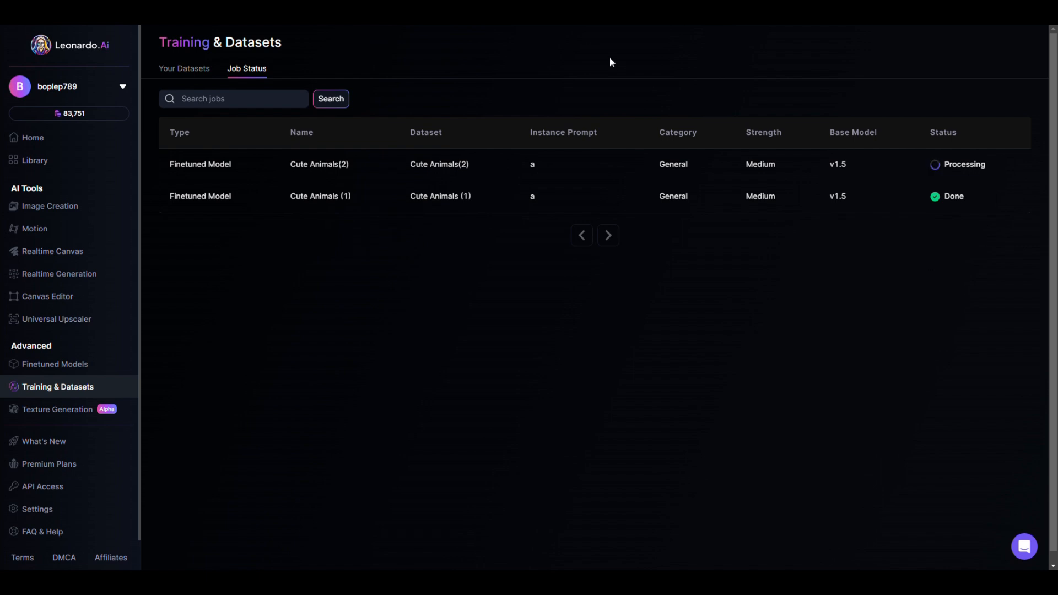
# Go to the Image Creation tool and choose 512 × 768 as the input dimensions
pyautogui.click(202, 76)
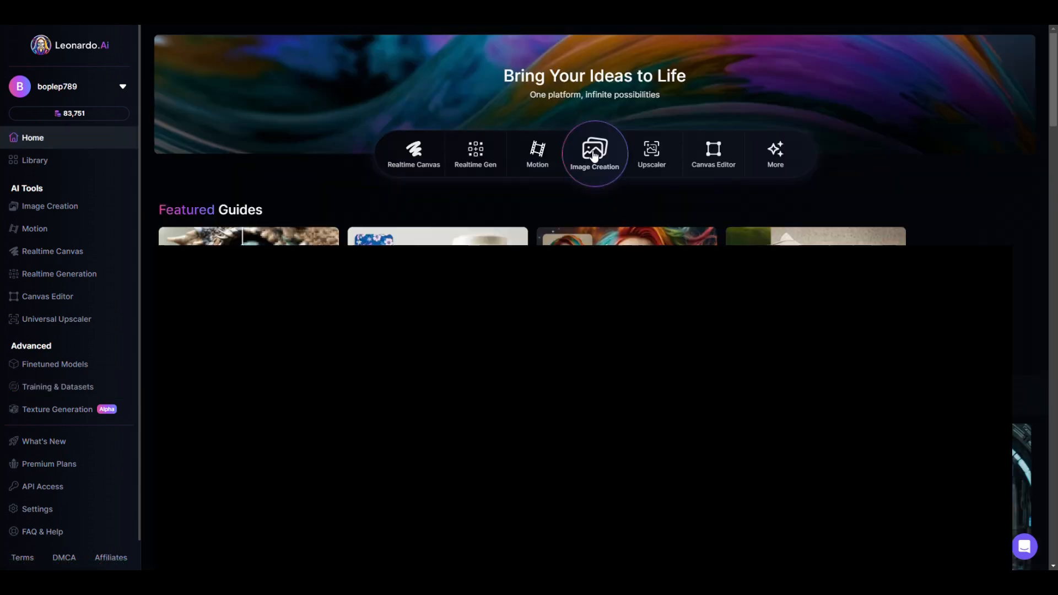
pyautogui.click(576, 187)
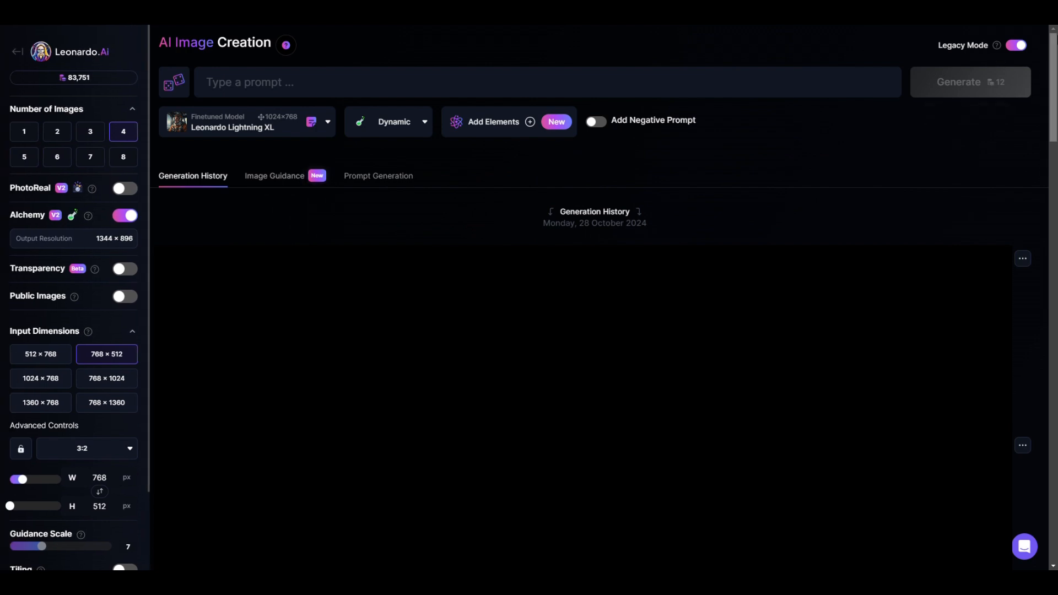
pyautogui.click(38, 359)
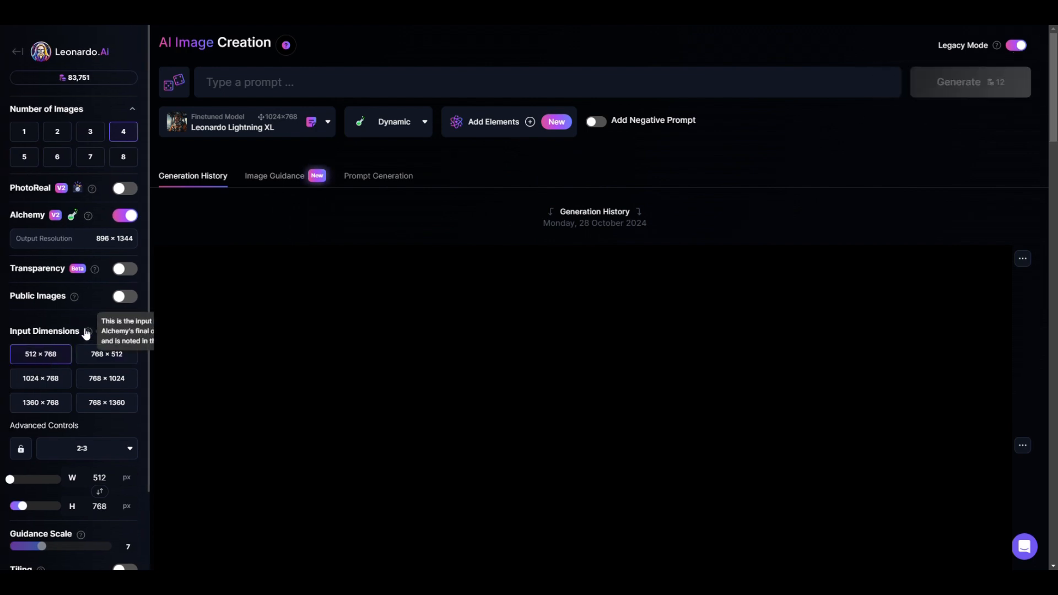
# Change the aspect ratio of the generated images to 1:1
pyautogui.scroll(-1, 53, 401)
pyautogui.scroll(-3, 55, 392)
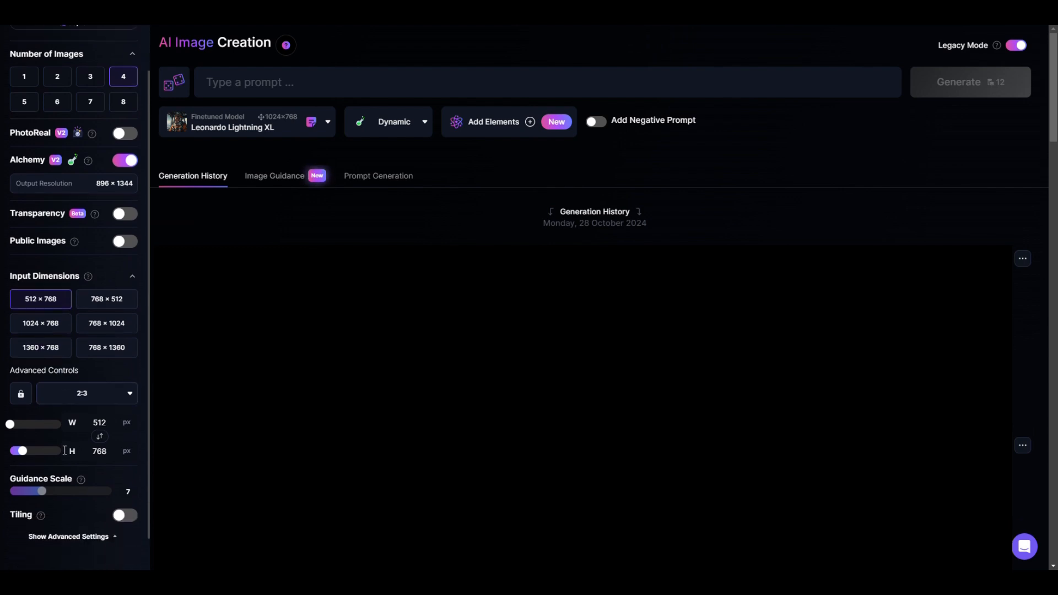
pyautogui.click(102, 406)
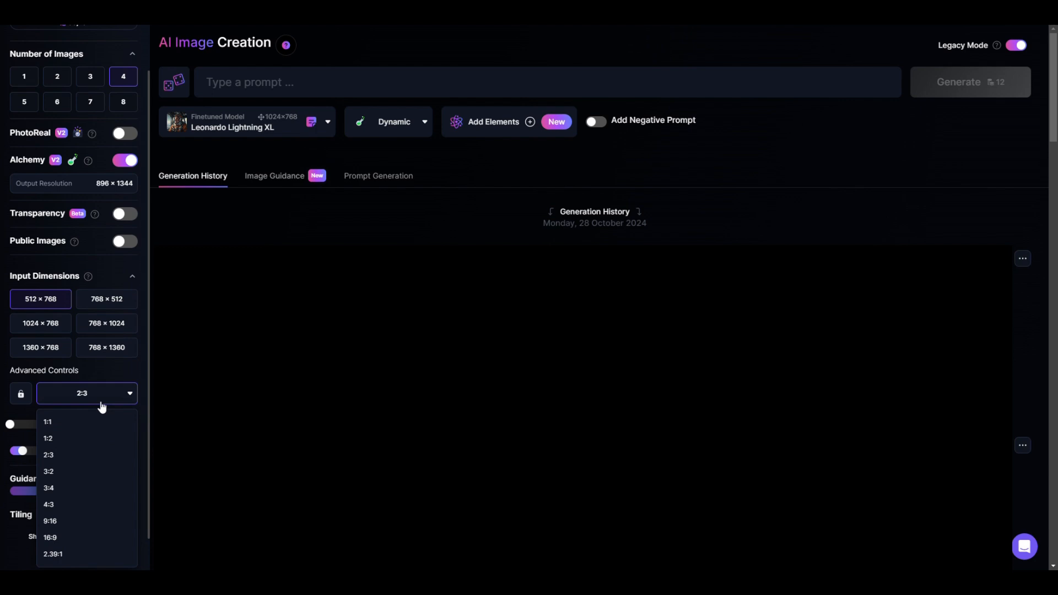
pyautogui.click(65, 426)
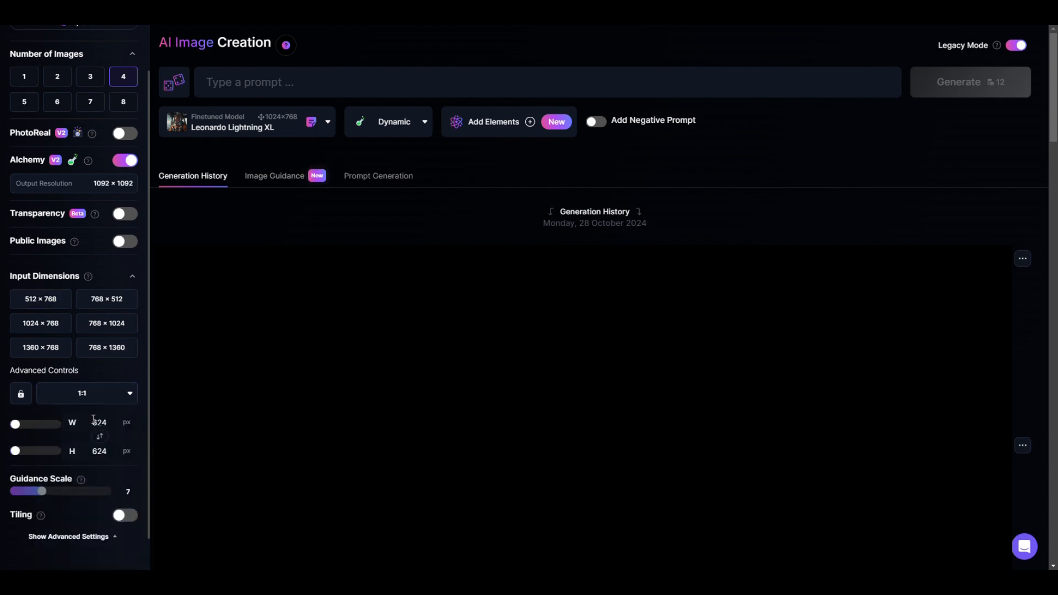
# Set both the width and the height of the input dimensions to 512 px
pyautogui.click(103, 421)
pyautogui.moveTo(108, 422); pyautogui.dragTo(52, 428)
pyautogui.write('512')
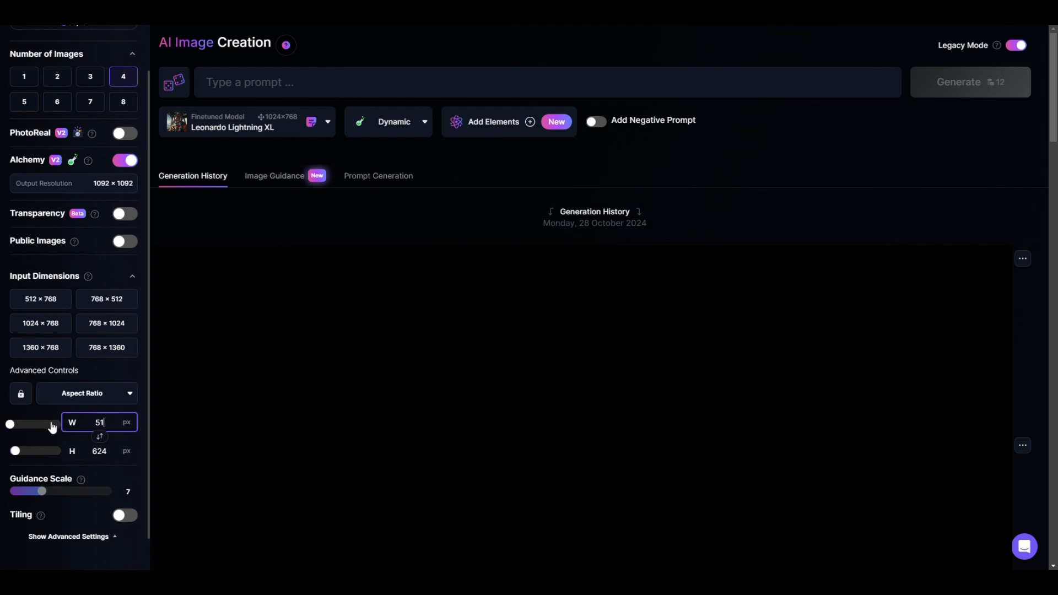
pyautogui.click(105, 448)
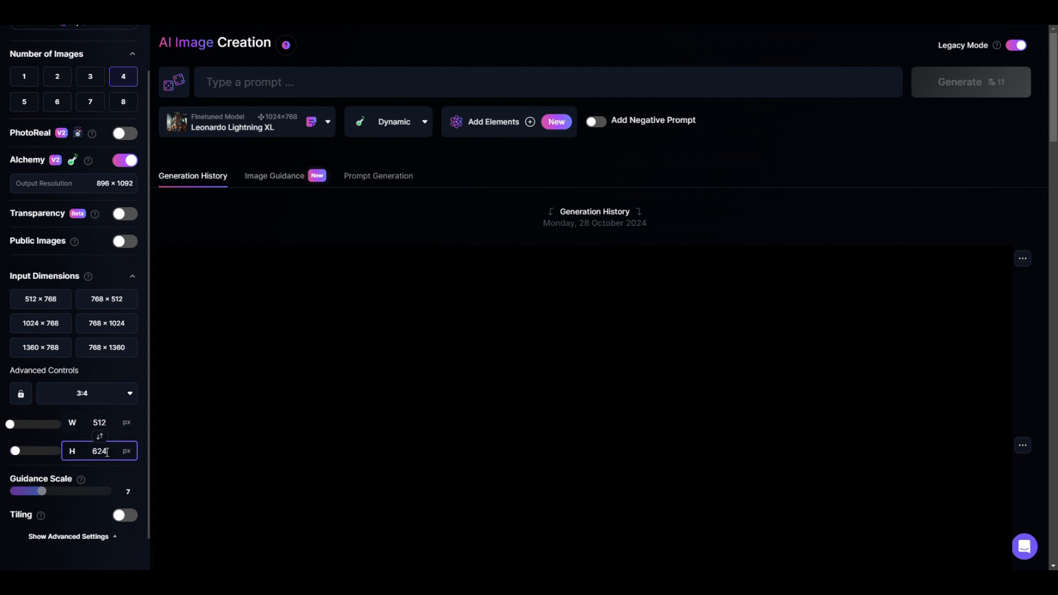
pyautogui.moveTo(108, 450); pyautogui.dragTo(57, 459)
pyautogui.write('512')
pyautogui.click(89, 431)
# Show the advanced generation settings and review the recommended sizes, fixed seed and scheduler options
pyautogui.click(31, 546)
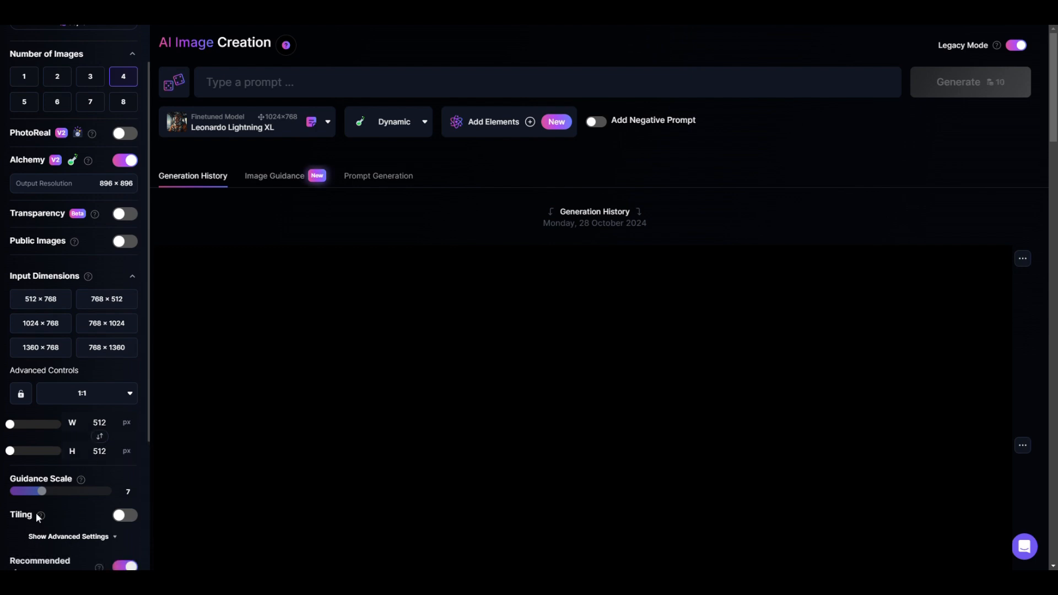
pyautogui.scroll(-2, 92, 468)
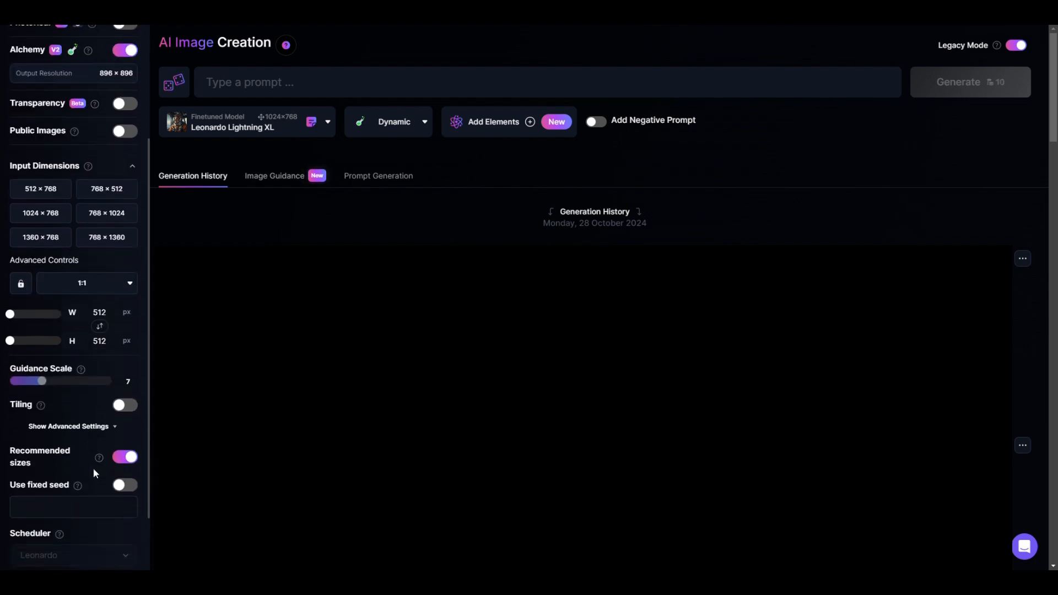
pyautogui.scroll(3, 93, 468)
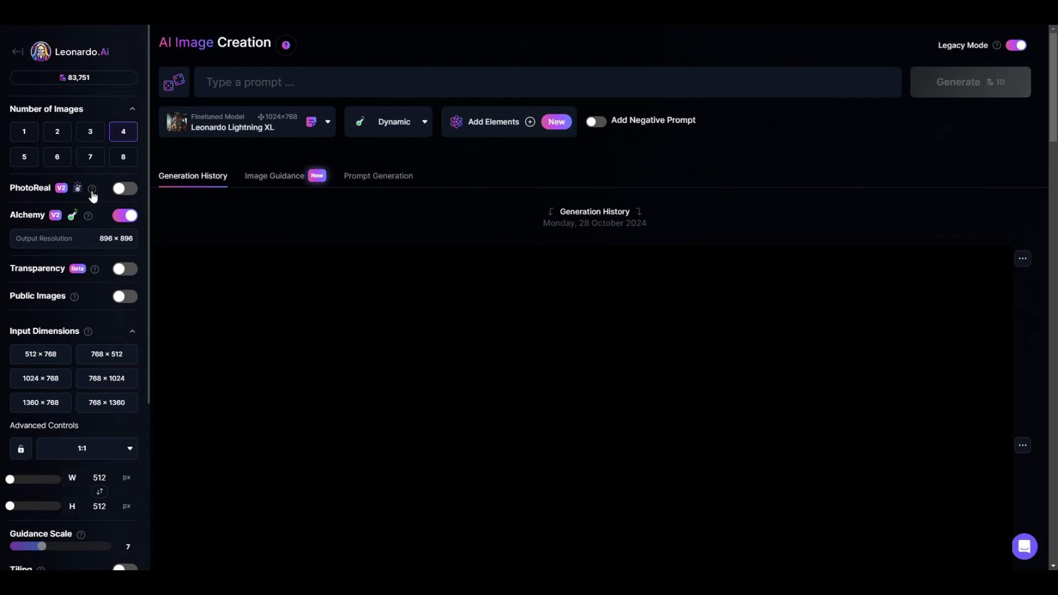
# Set the number of images to 2 and select the Cute Animals (1) finetuned model for generation
pyautogui.click(83, 136)
pyautogui.click(63, 136)
pyautogui.click(247, 122)
pyautogui.click(248, 358)
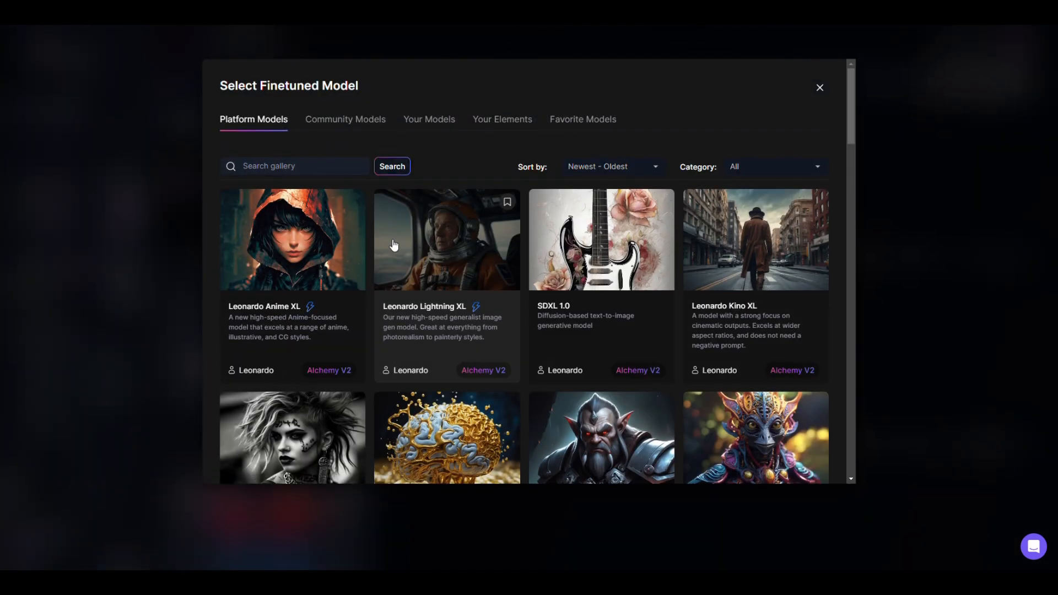
pyautogui.click(420, 119)
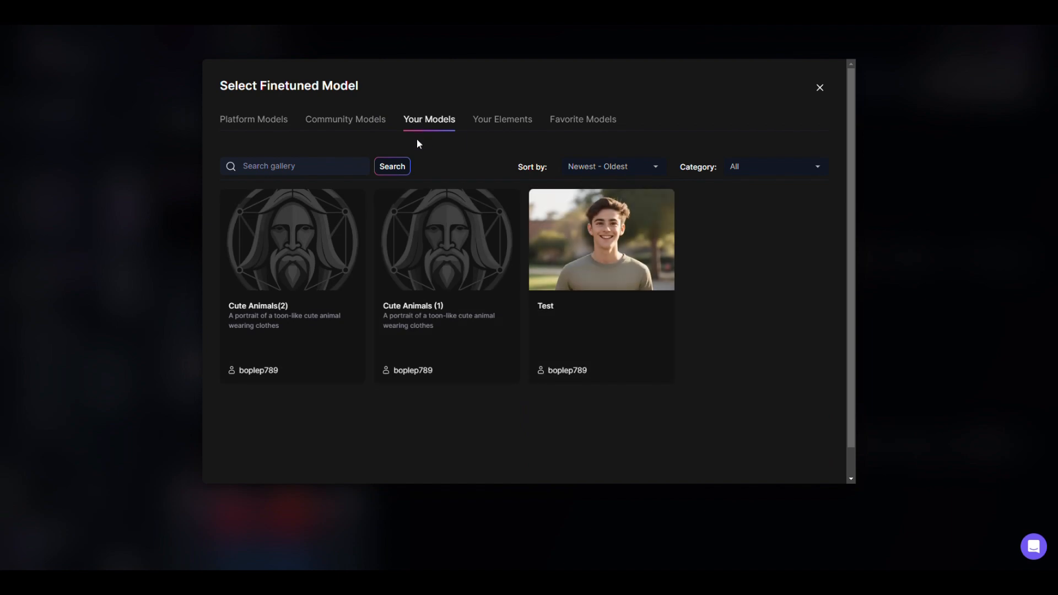
pyautogui.click(384, 343)
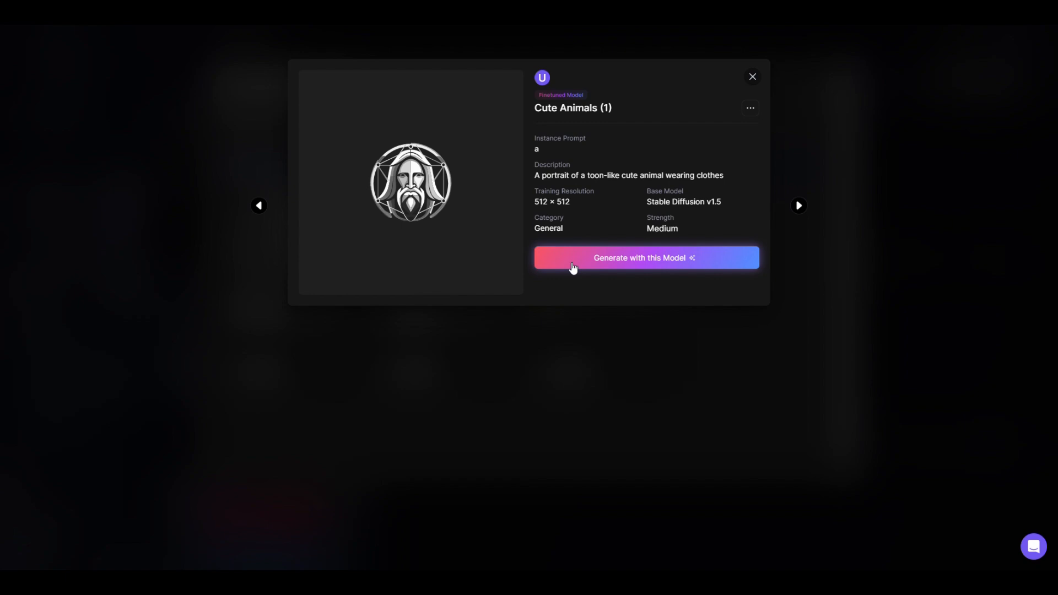
pyautogui.click(573, 268)
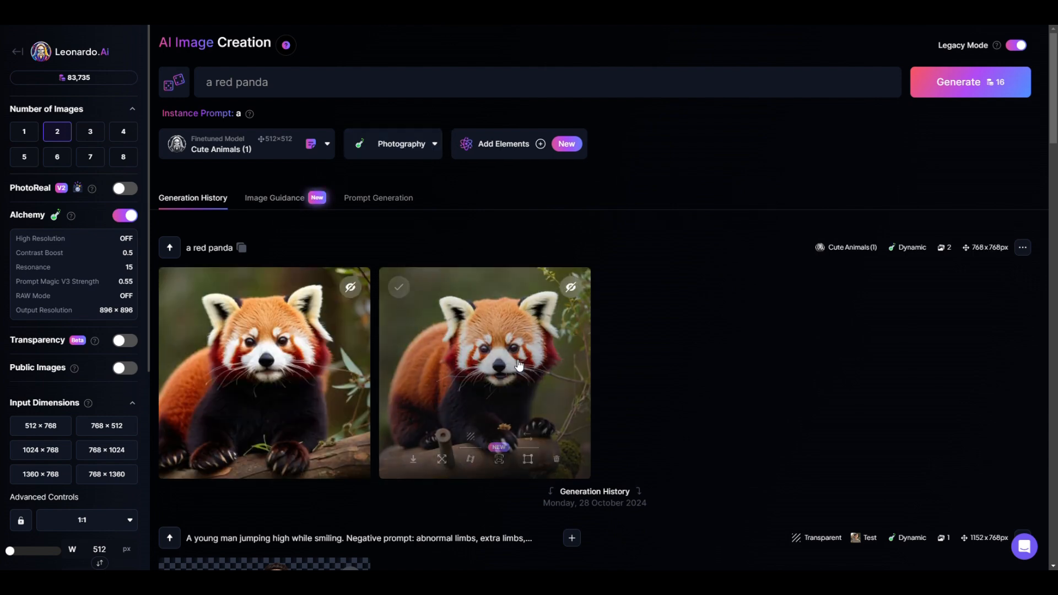
# View the second red panda image enlarged, and generate the prompt "a red panda" with Cute Animals(2) in the Photography style
pyautogui.click(518, 365)
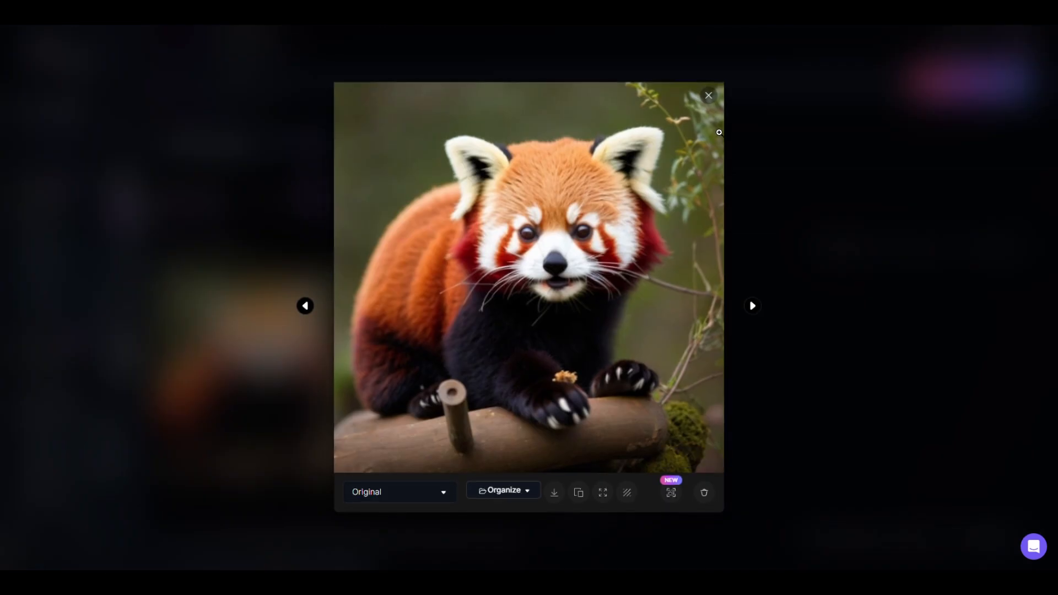
pyautogui.click(708, 97)
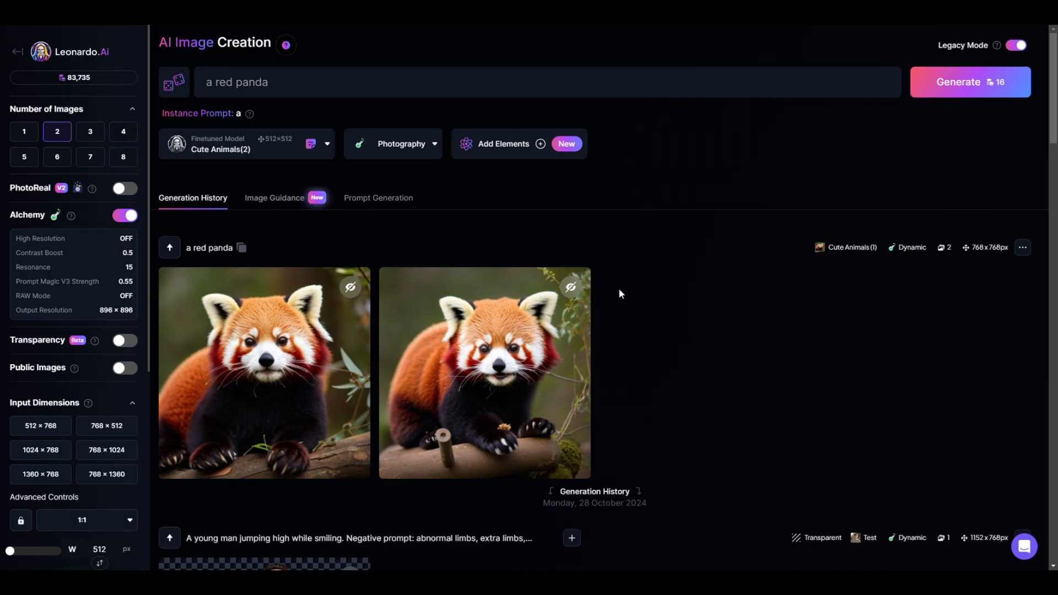
pyautogui.click(278, 81)
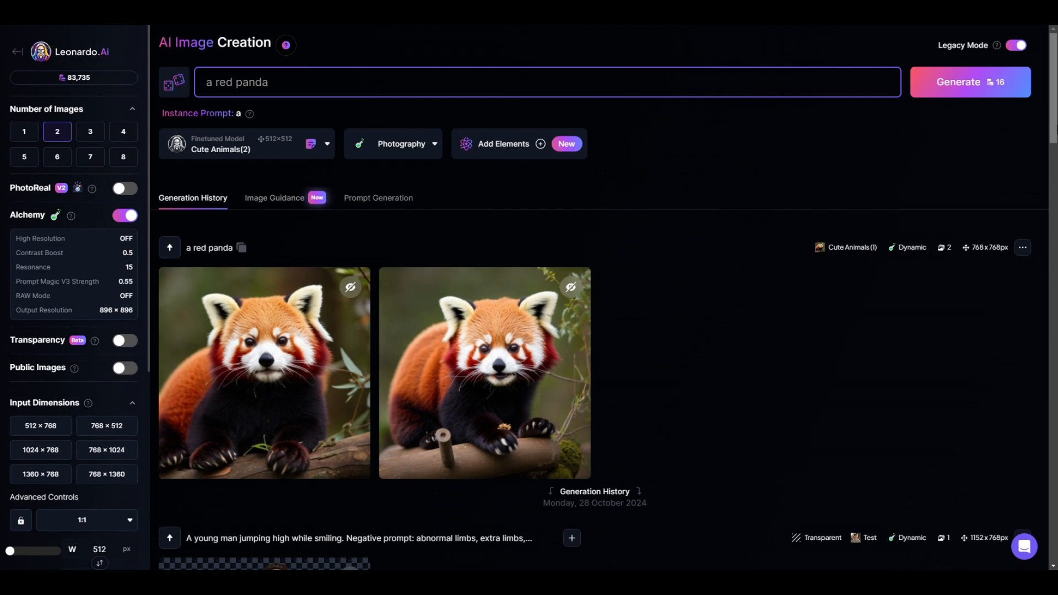
pyautogui.click(967, 82)
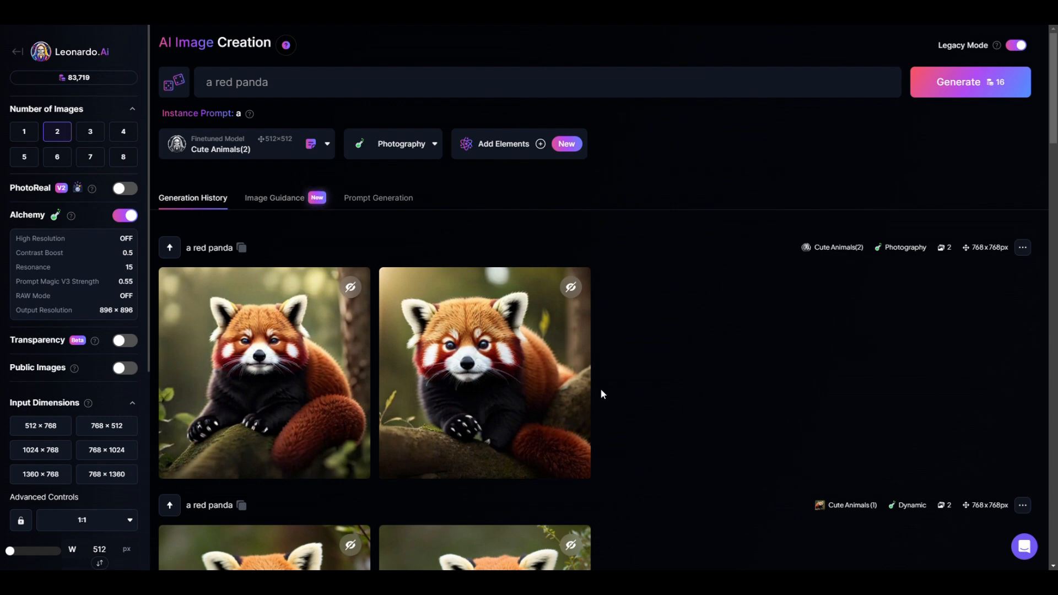
# Inspect the first Photography-style red panda image from Cute Animals(2) at enlarged size and close it
pyautogui.moveTo(209, 376)
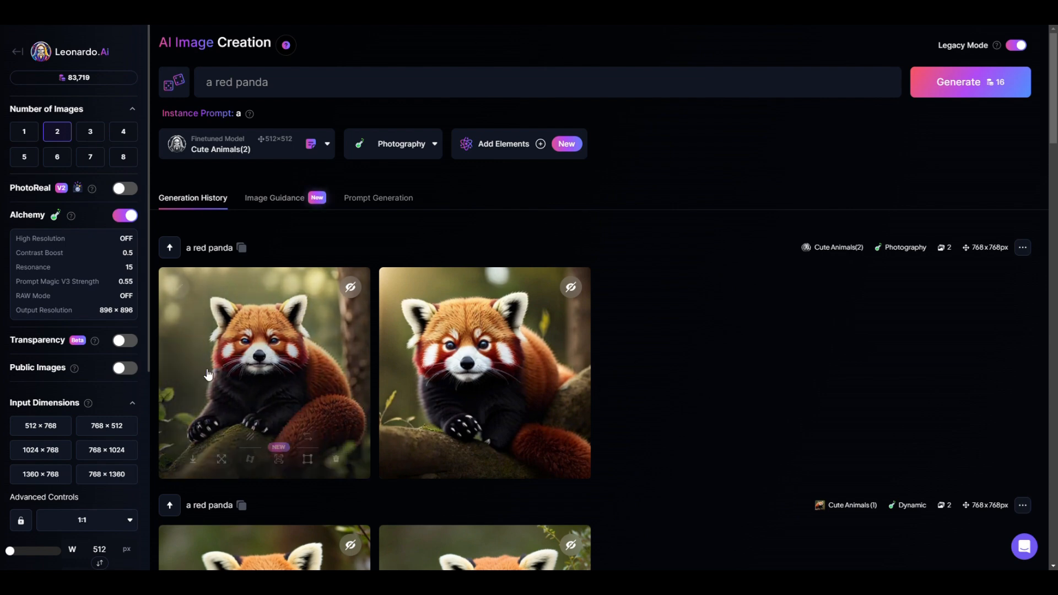
pyautogui.click(253, 363)
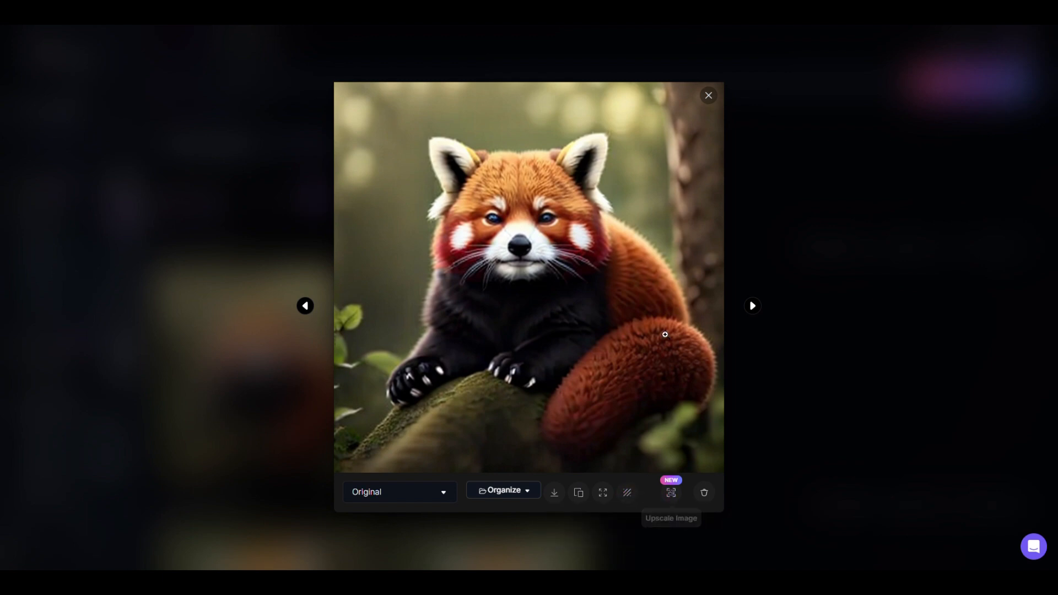
pyautogui.click(709, 96)
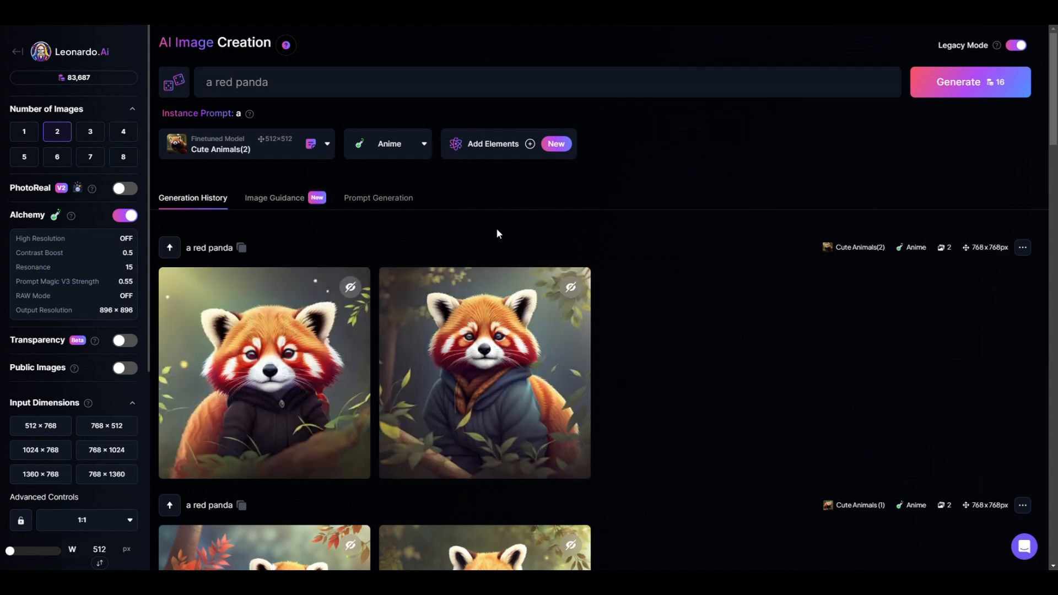
# Upscale the first Anime-style Cute Animals(2) red panda image with the Ultra upscaler in Realistic style at multiplier 2
pyautogui.click(298, 364)
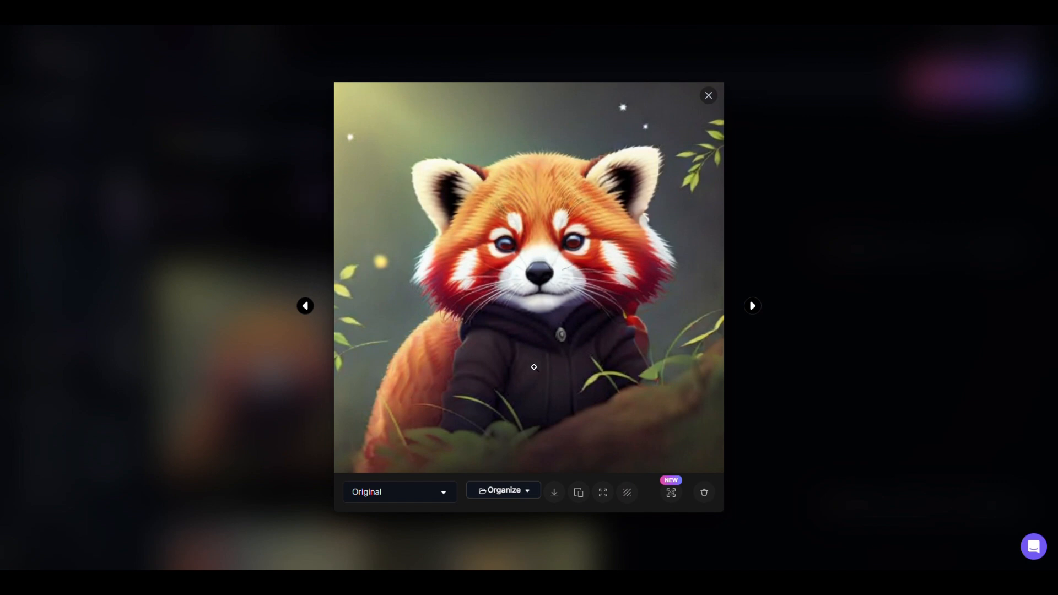
pyautogui.click(675, 496)
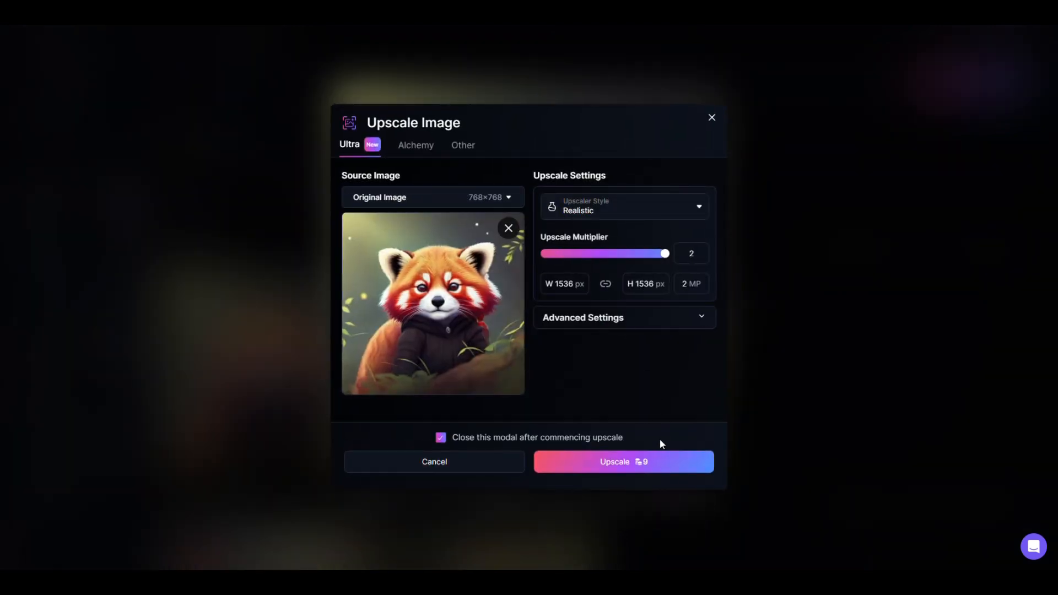
pyautogui.click(660, 466)
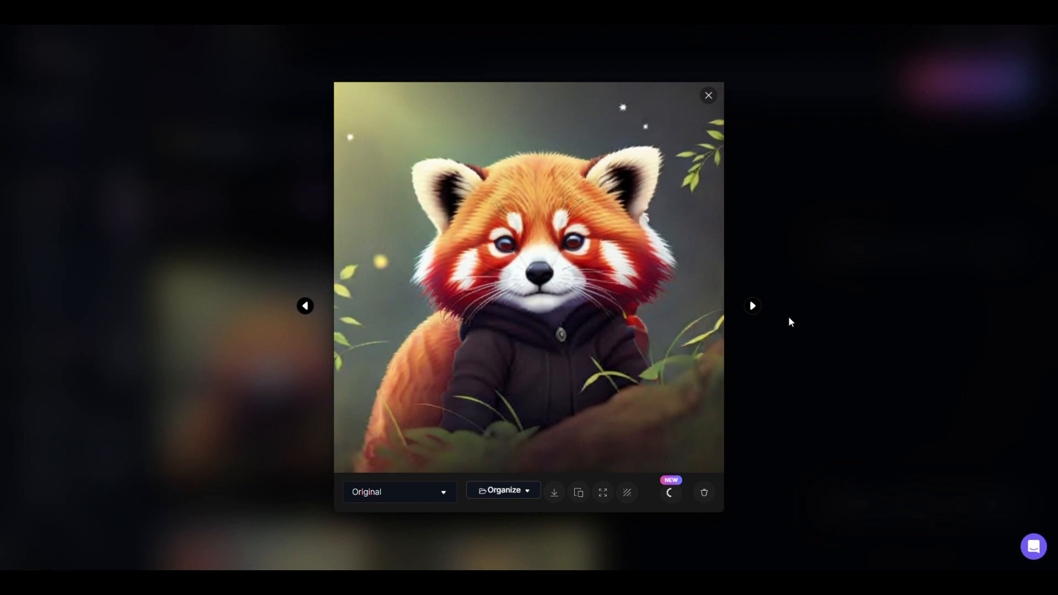
pyautogui.click(956, 296)
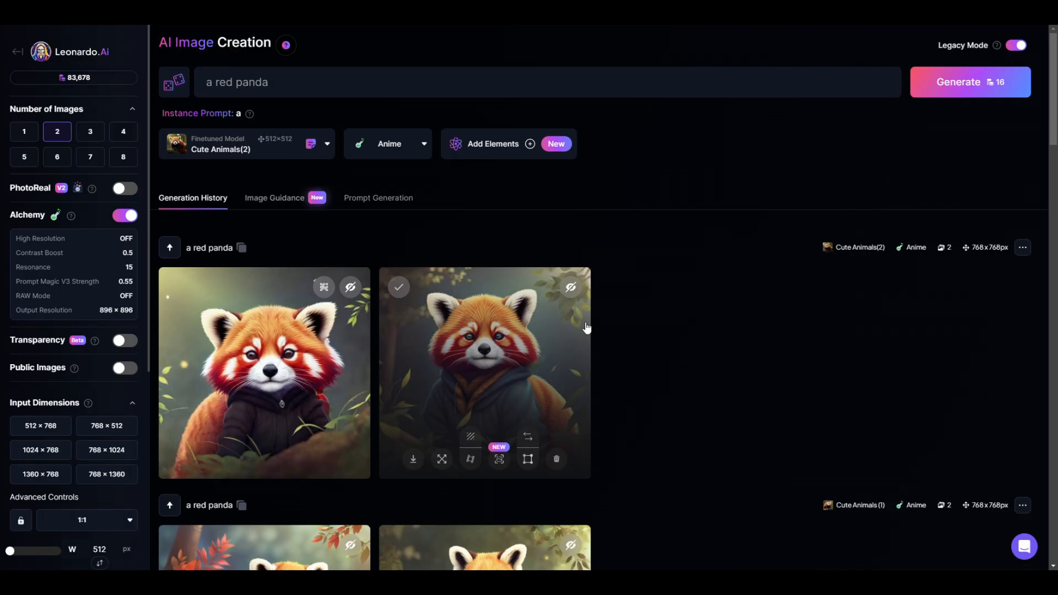
# Compare the Anime-style red panda images from Cute Animals(2) and Cute Animals (1), and check the available style presets
pyautogui.click(548, 370)
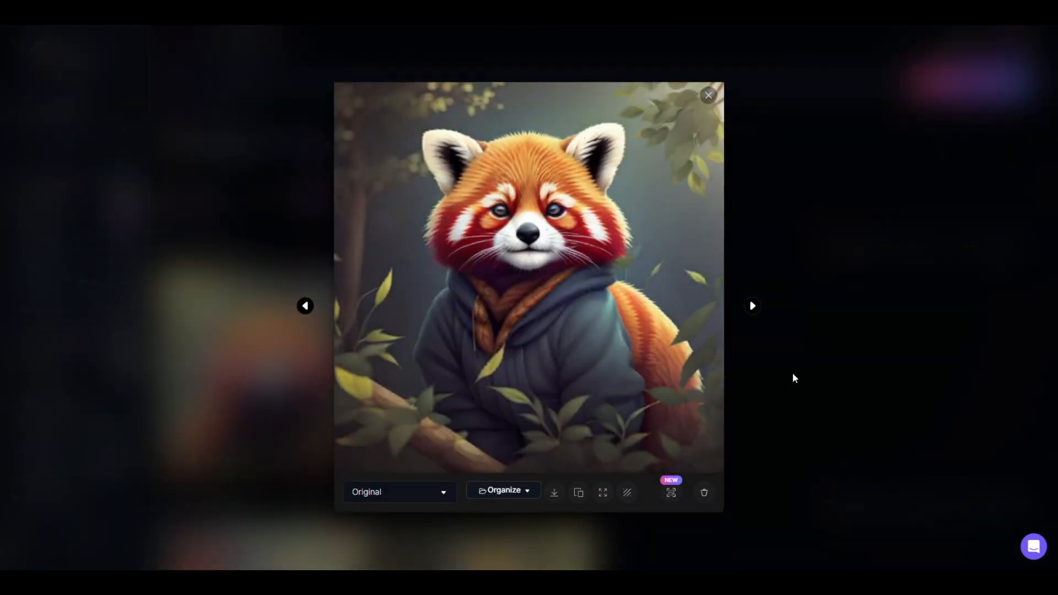
pyautogui.click(708, 96)
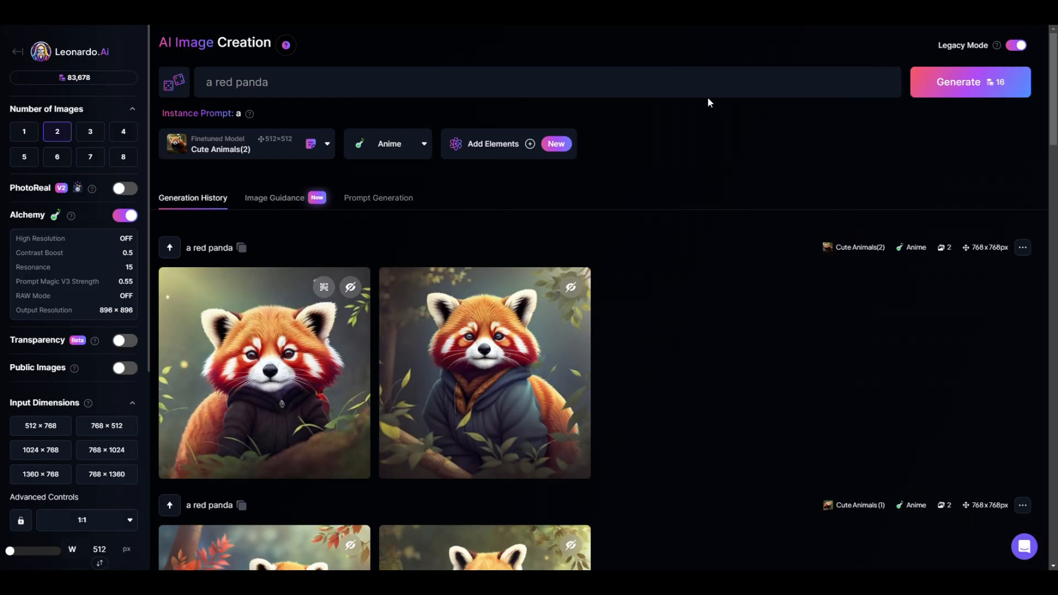
pyautogui.scroll(-3, 498, 391)
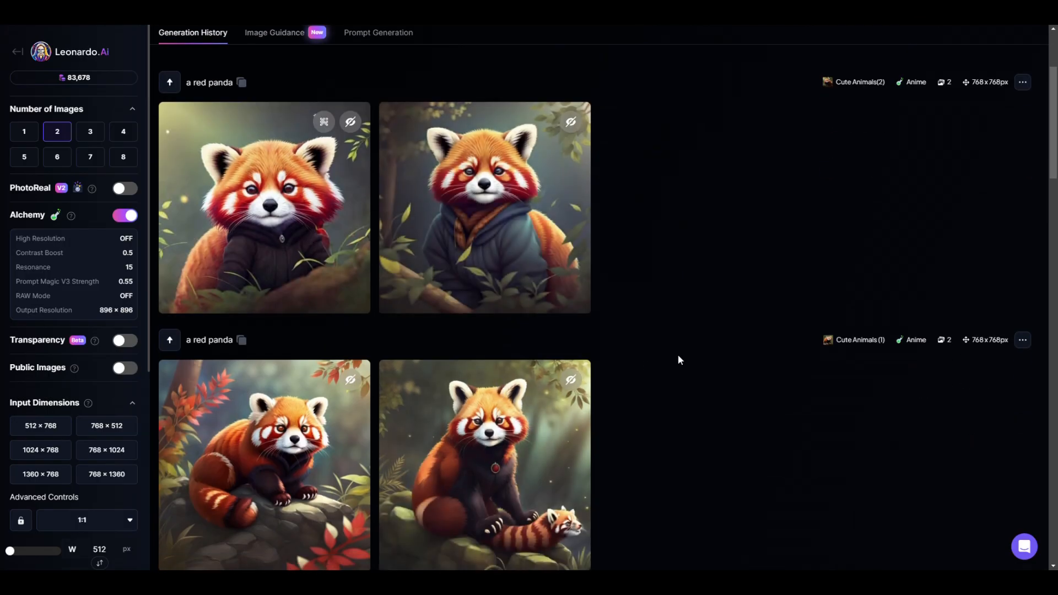
pyautogui.scroll(-2, 677, 354)
pyautogui.scroll(1, 677, 355)
pyautogui.scroll(4, 678, 354)
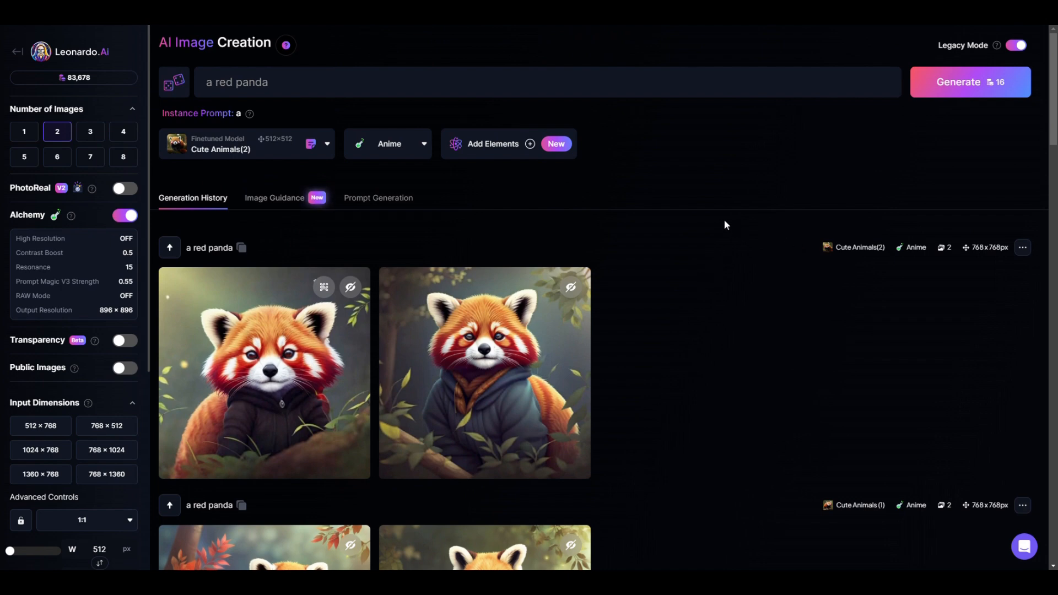
pyautogui.click(410, 156)
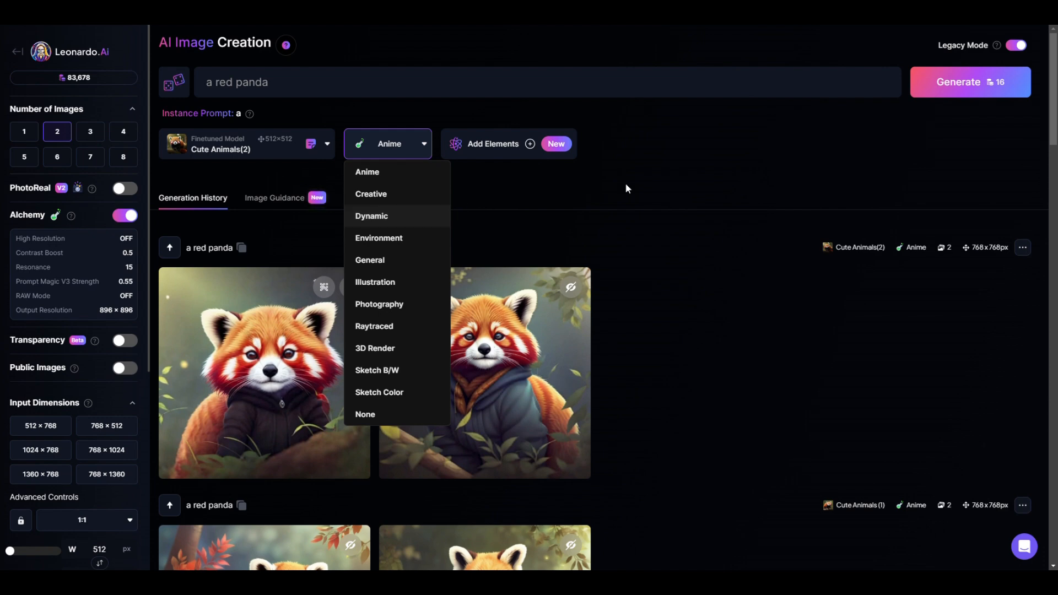
pyautogui.click(728, 159)
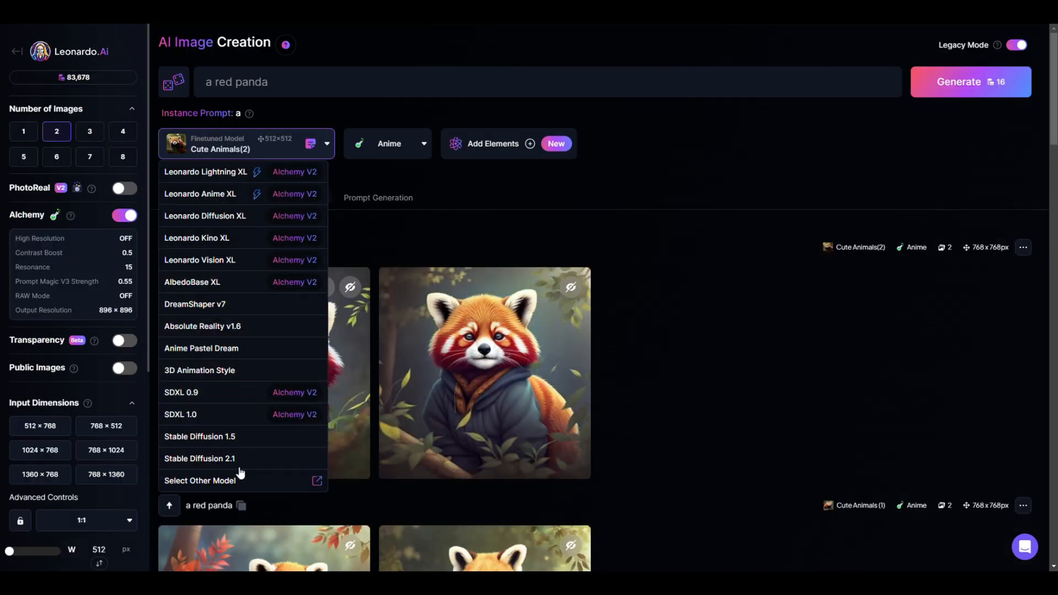
# Switch the finetuned model to Cute Animals (3) from your own models for generation
pyautogui.click(236, 478)
pyautogui.moveTo(445, 284)
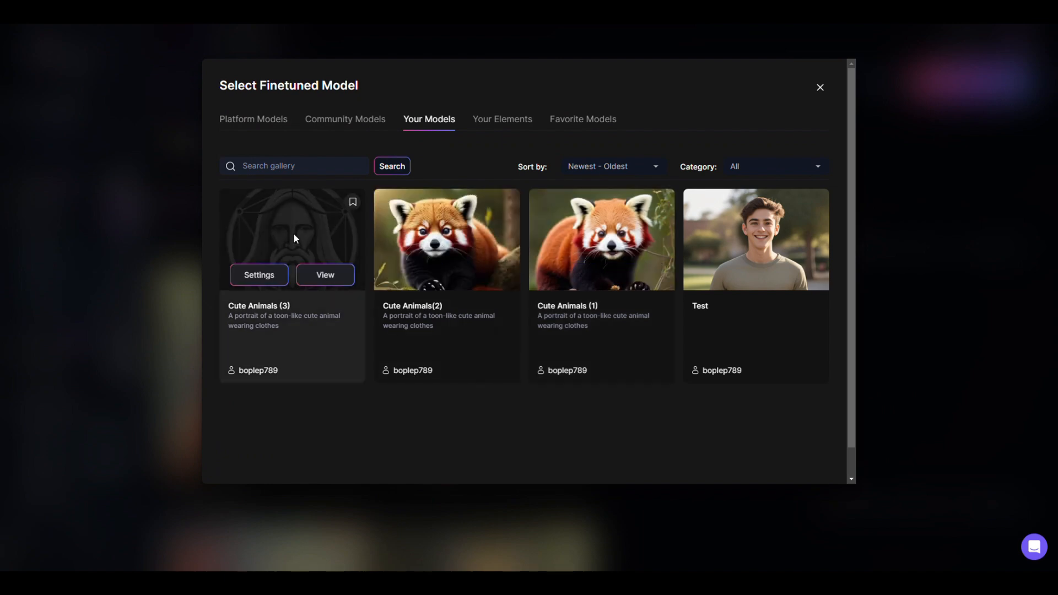
pyautogui.click(325, 274)
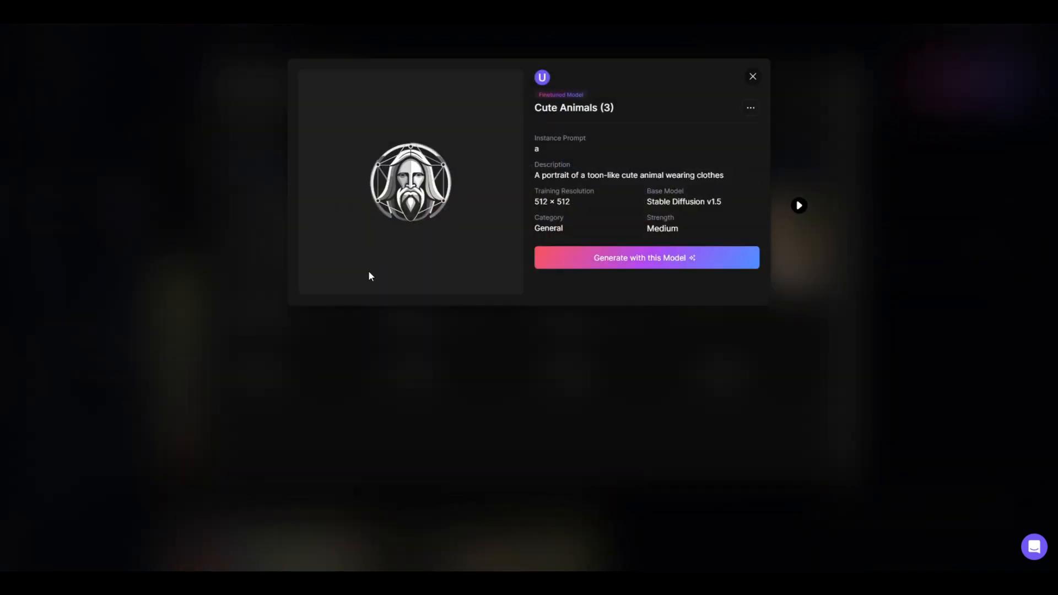
pyautogui.click(644, 255)
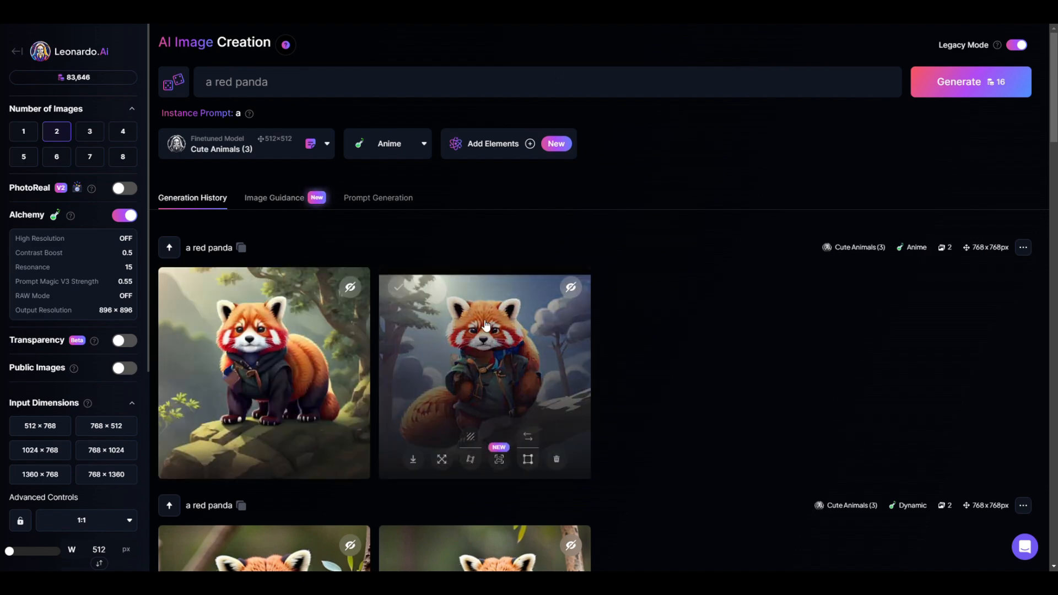
# Open the upscale settings for the second Anime-style Cute Animals (3) red panda image and set the upscaler style to Artistic
pyautogui.click(486, 325)
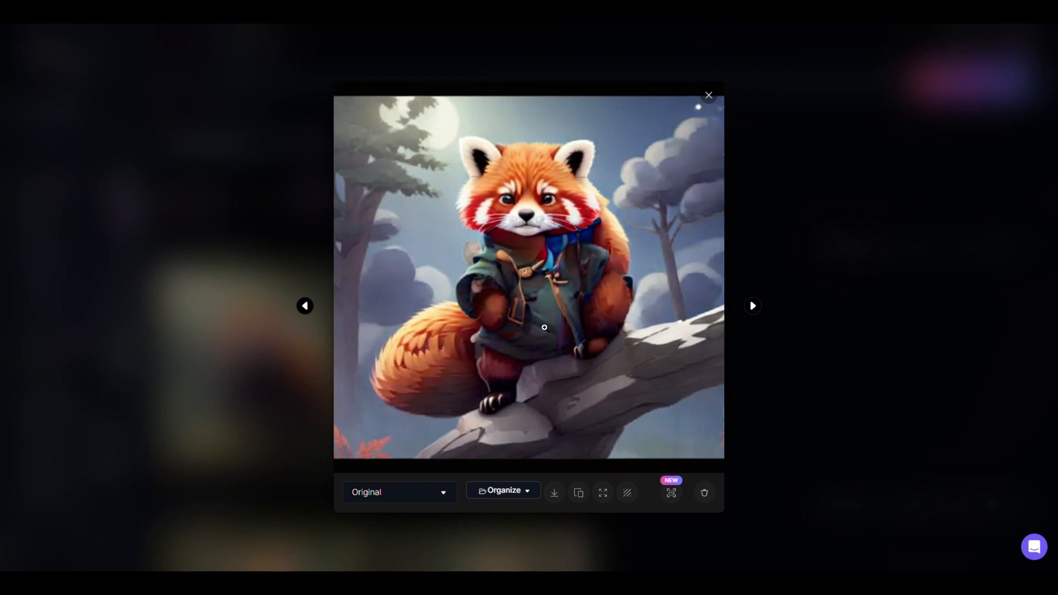
pyautogui.click(672, 494)
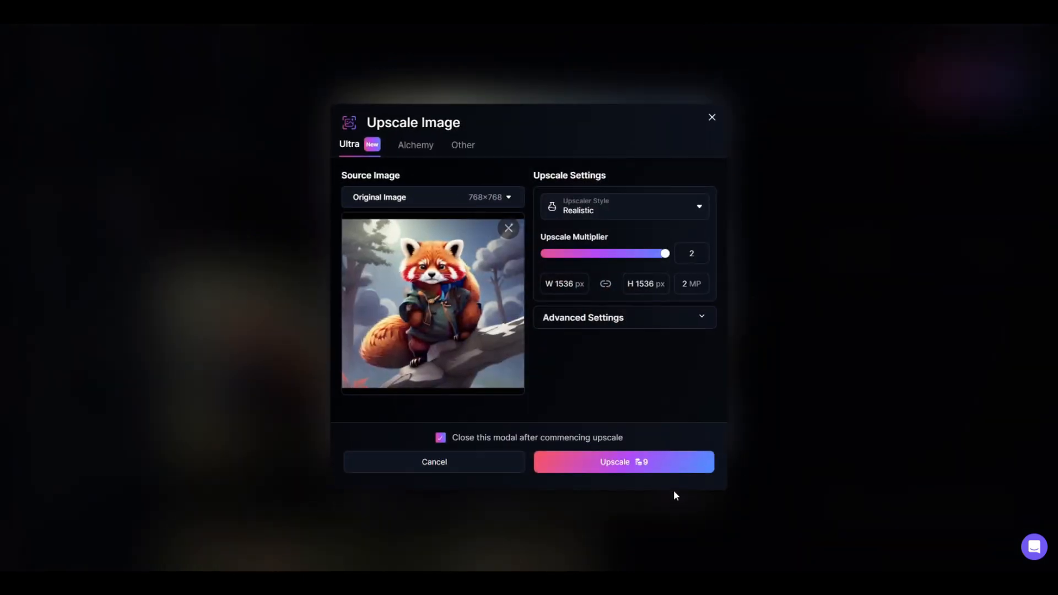
pyautogui.click(649, 217)
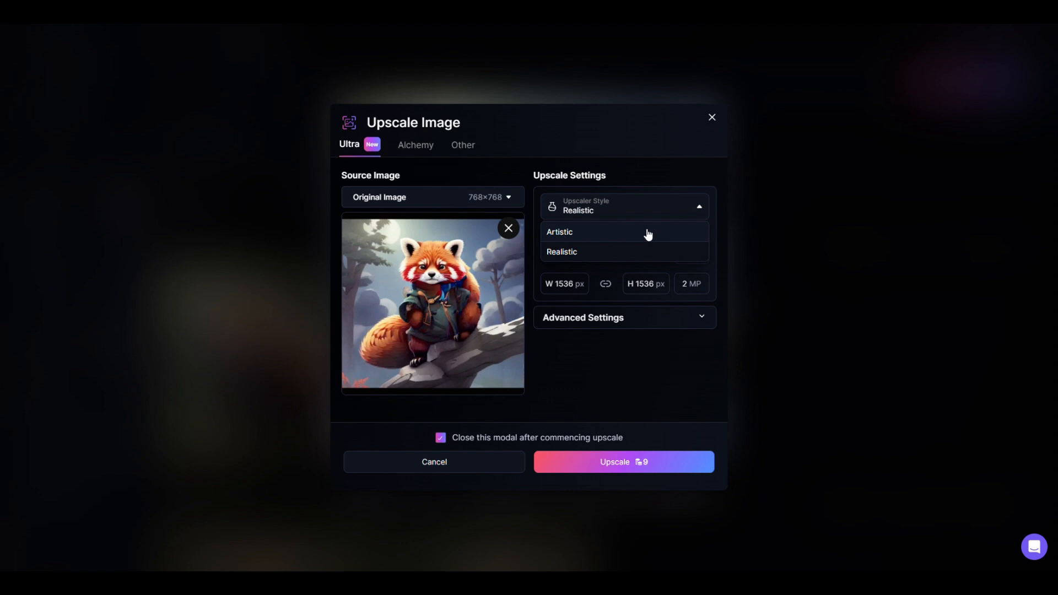
pyautogui.click(648, 233)
pyautogui.click(499, 197)
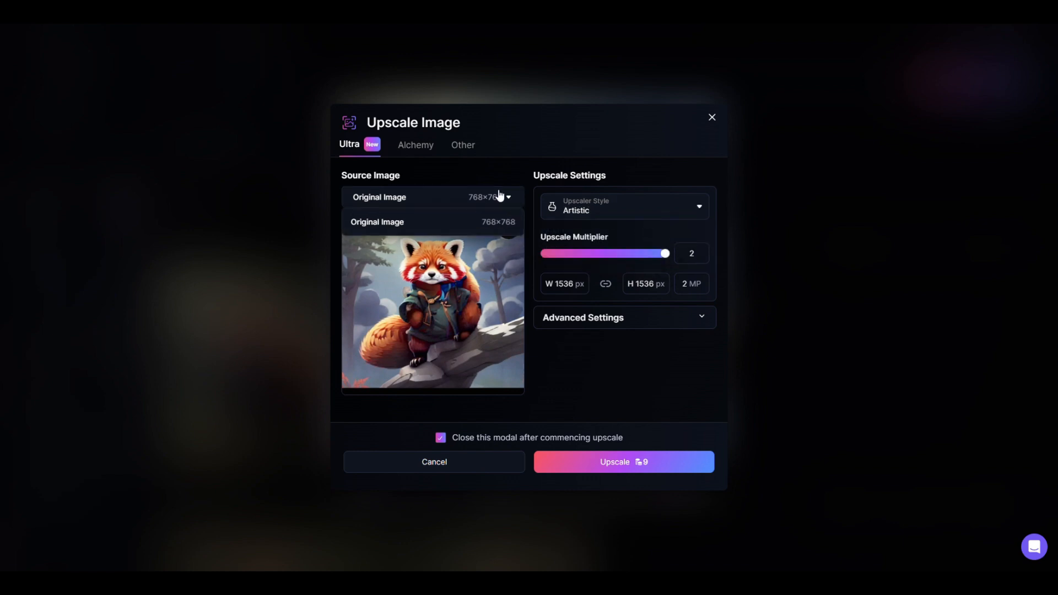
pyautogui.click(500, 197)
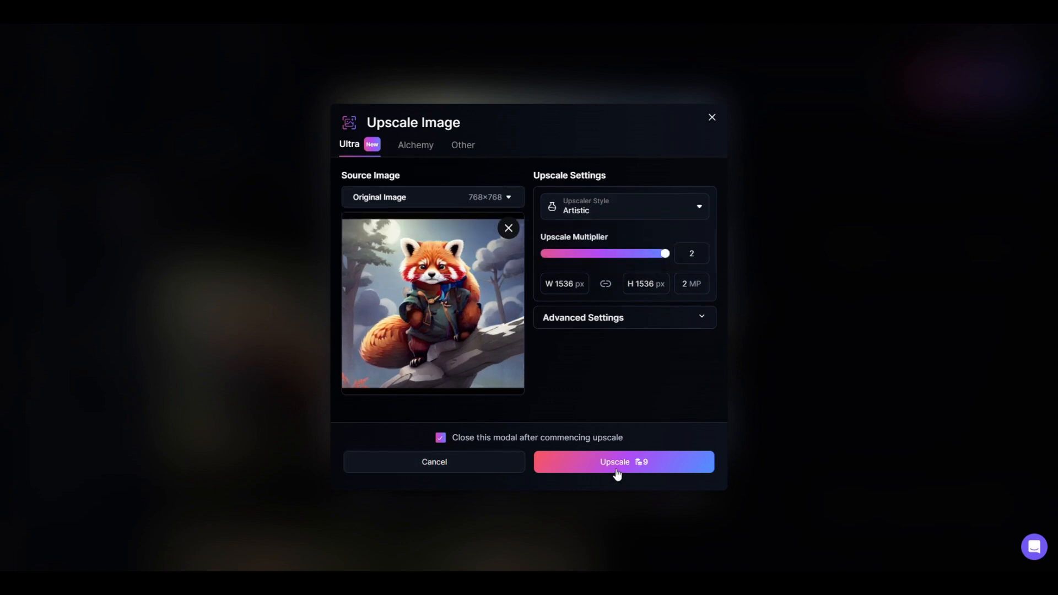
pyautogui.click(577, 209)
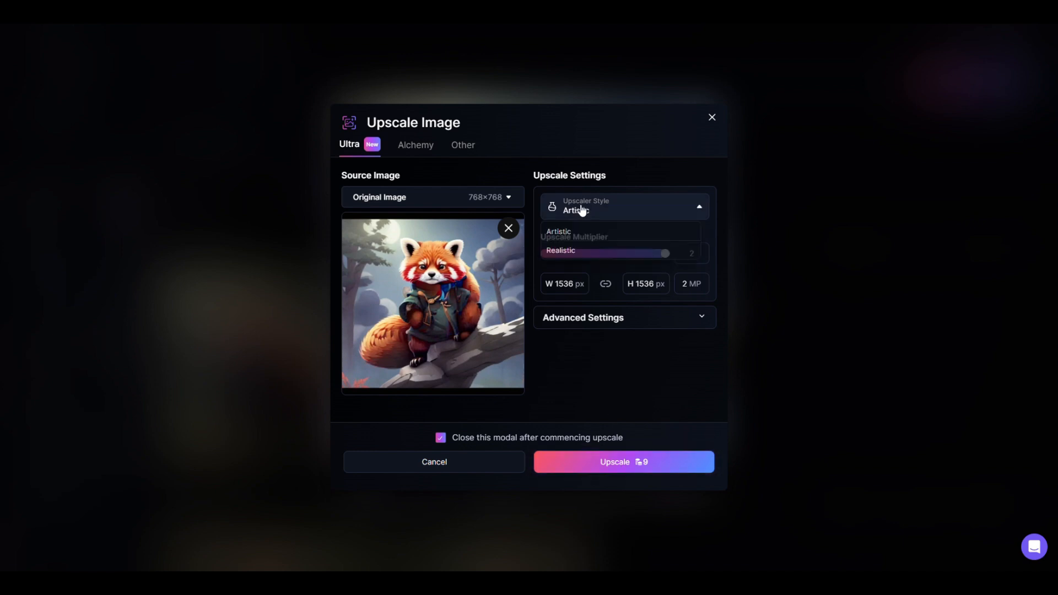
pyautogui.click(574, 251)
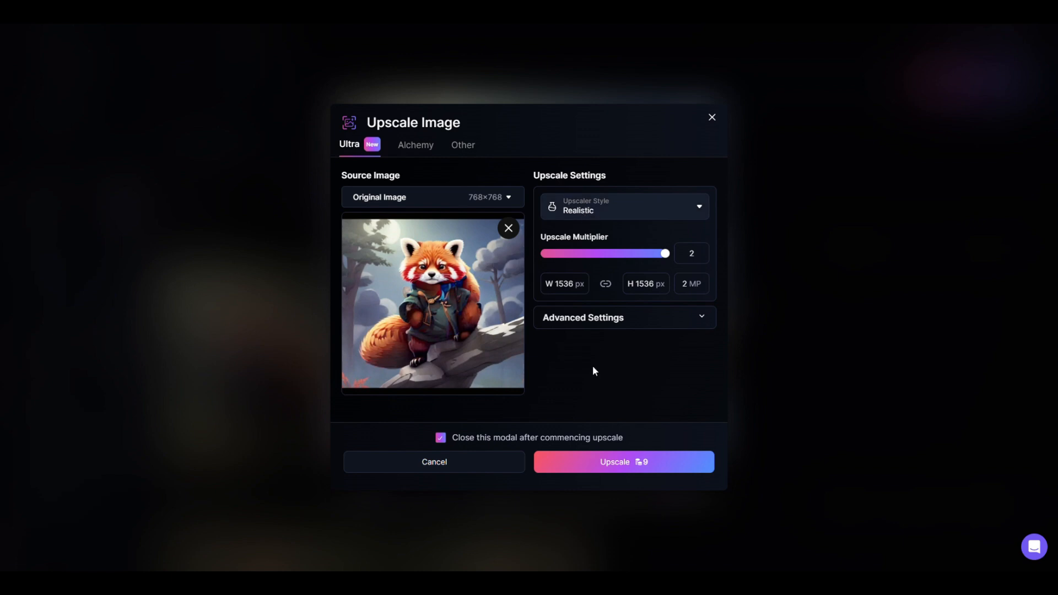
pyautogui.click(610, 199)
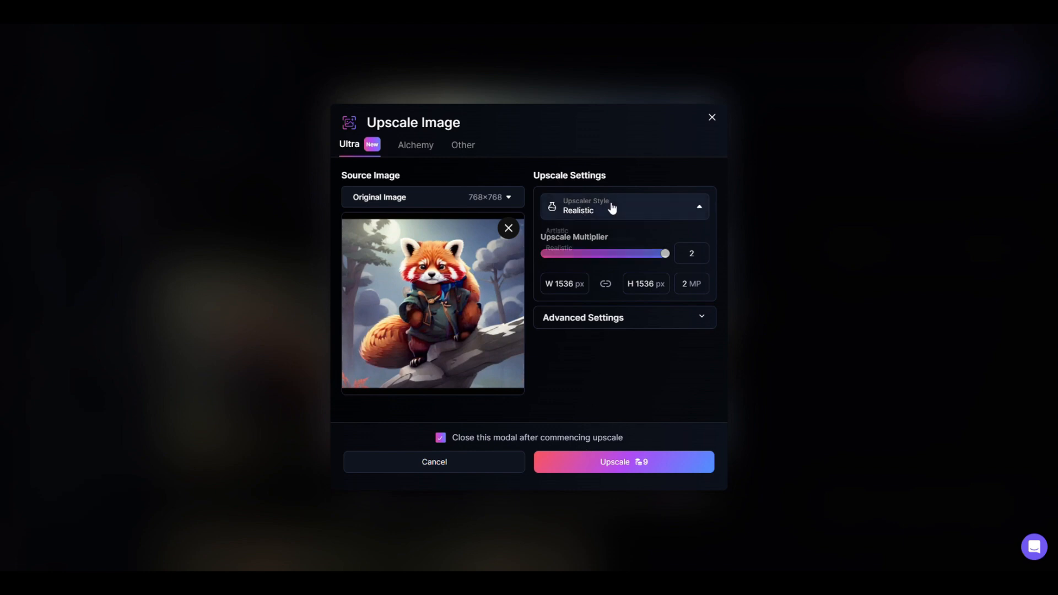
pyautogui.click(599, 234)
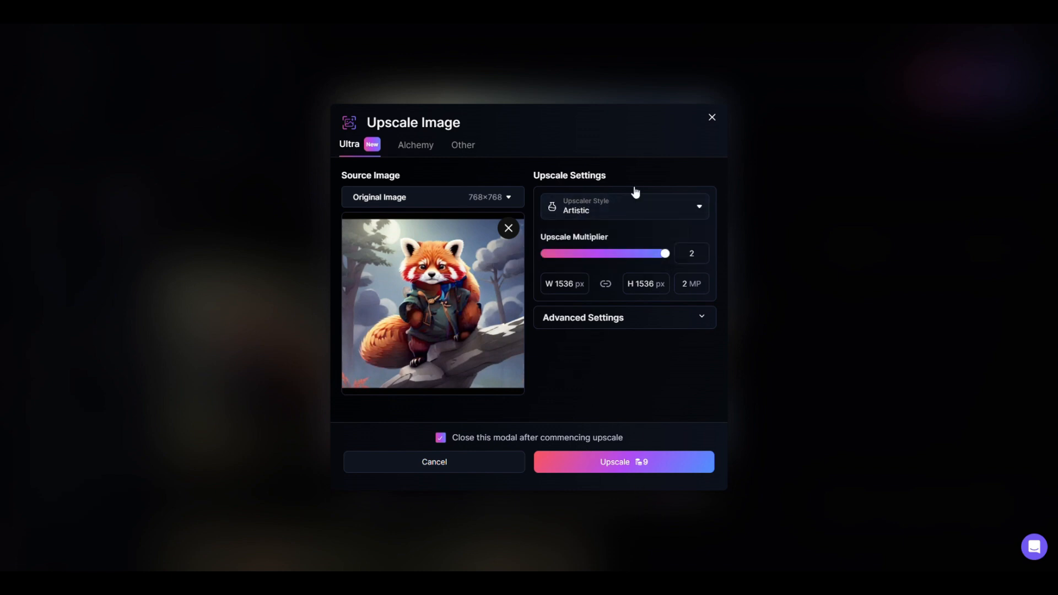
# Upscale the second Cute Animals (3) red panda image with the Ultra upscaler in Artistic style, and again in Realistic style at multiplier 2
pyautogui.click(640, 468)
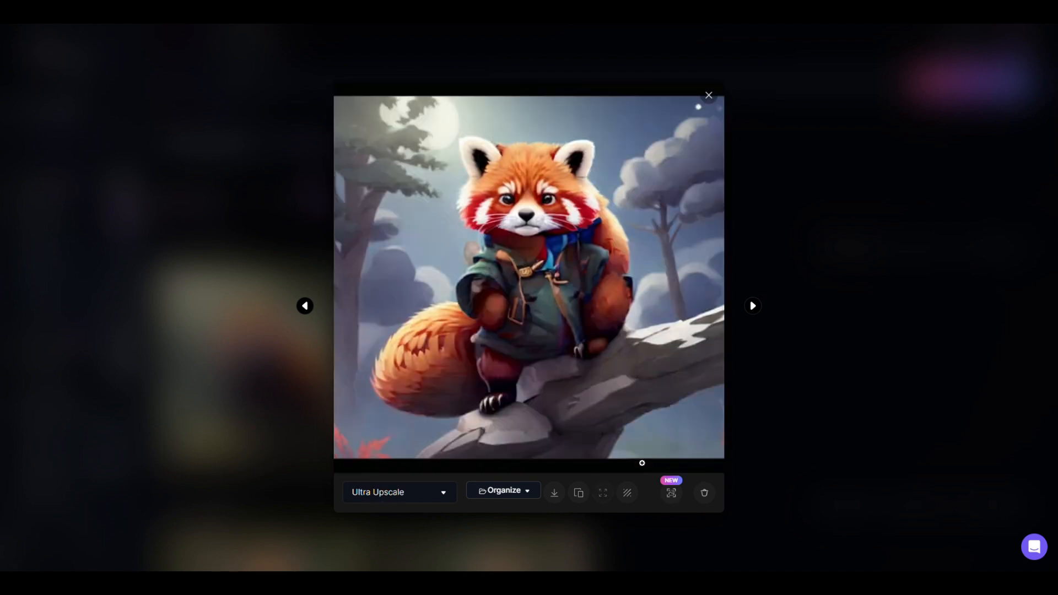
pyautogui.click(672, 493)
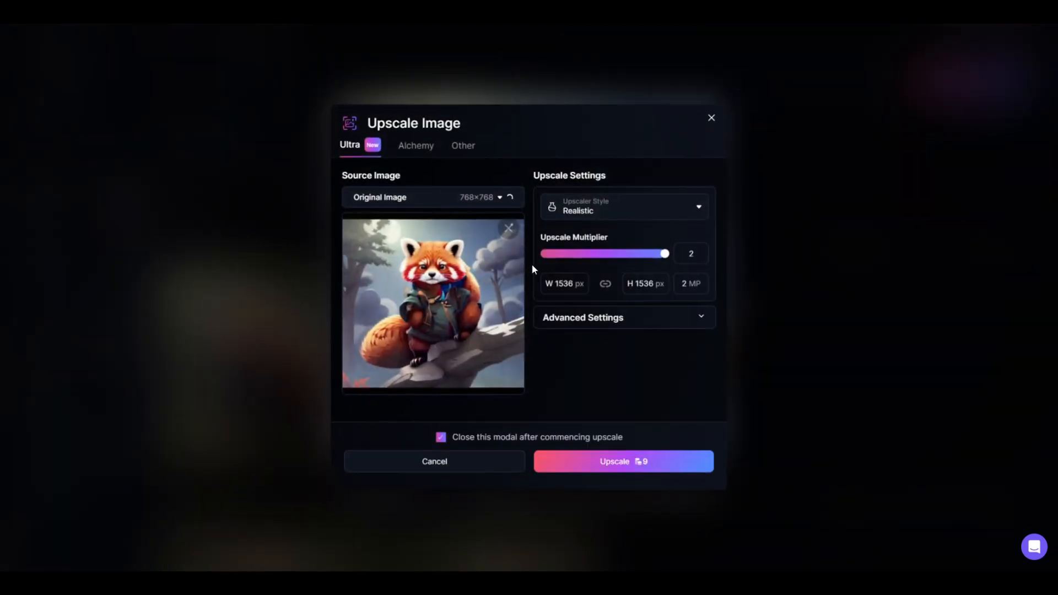
pyautogui.click(608, 213)
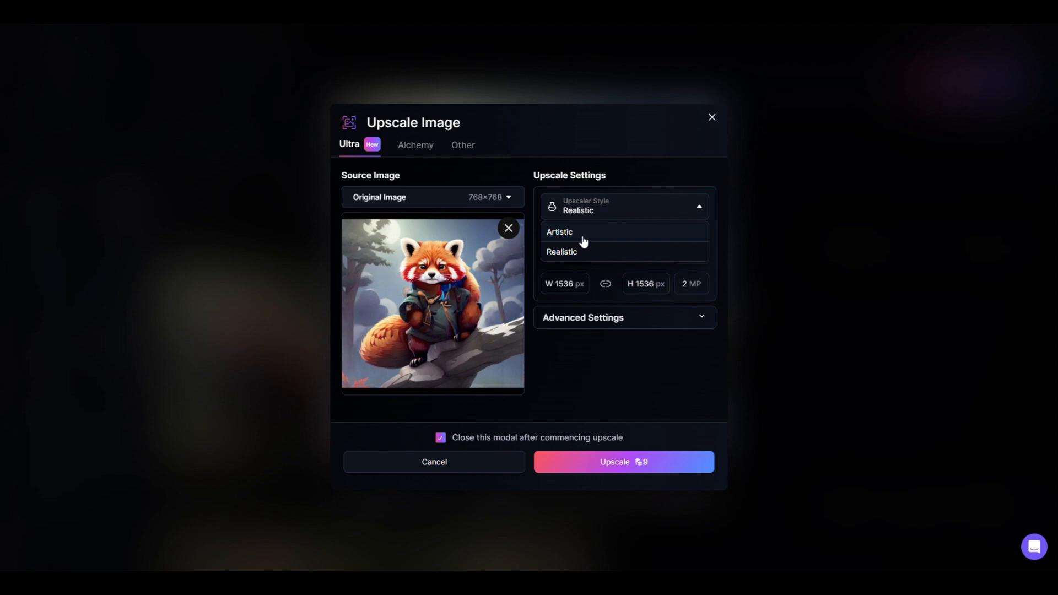
pyautogui.click(582, 255)
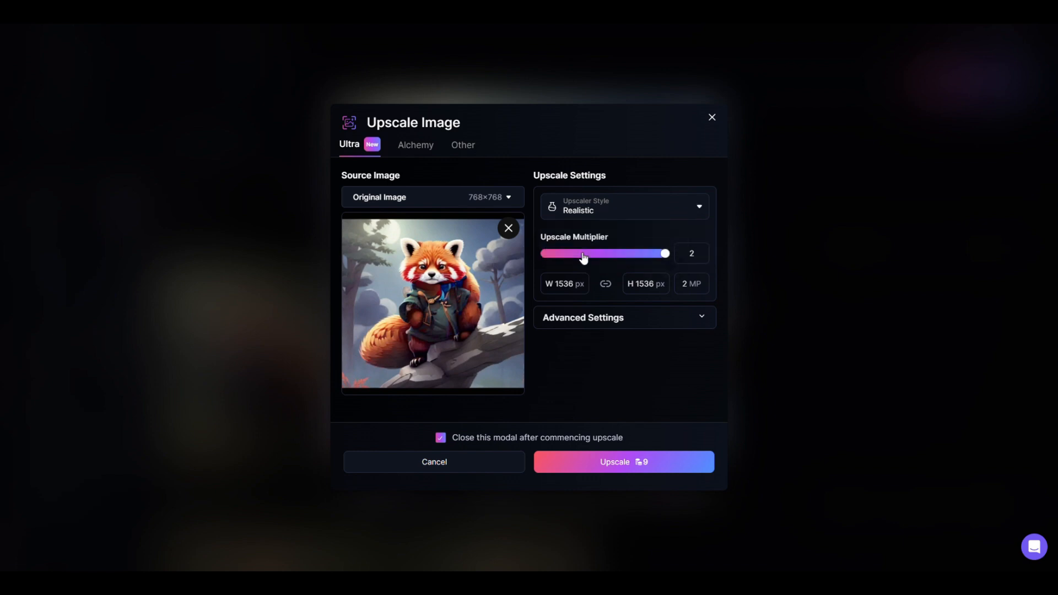
pyautogui.click(618, 469)
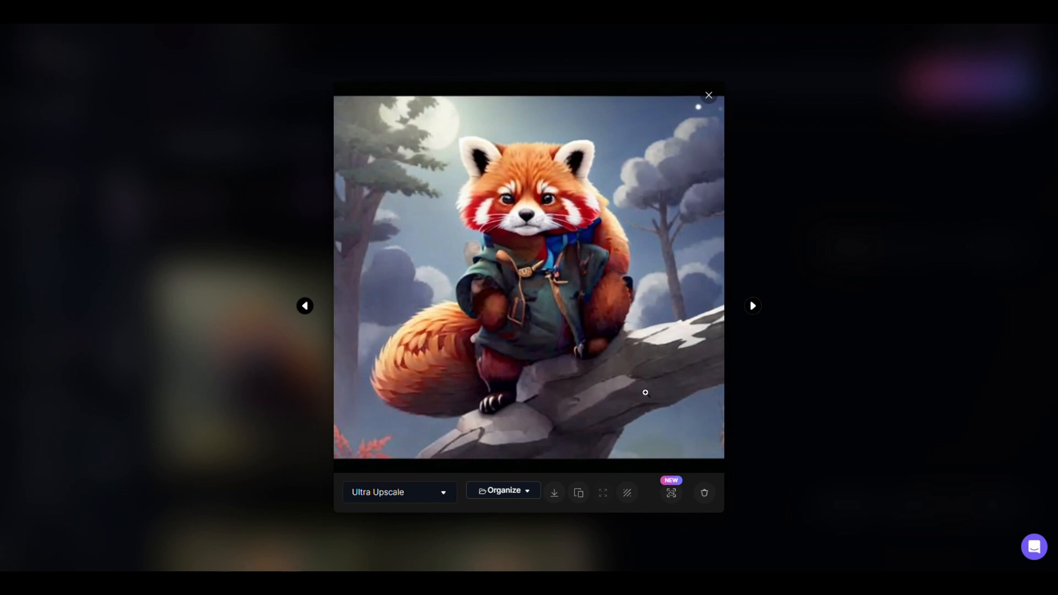
# Download the Ultra-upscaled red panda image and close its preview
pyautogui.click(556, 497)
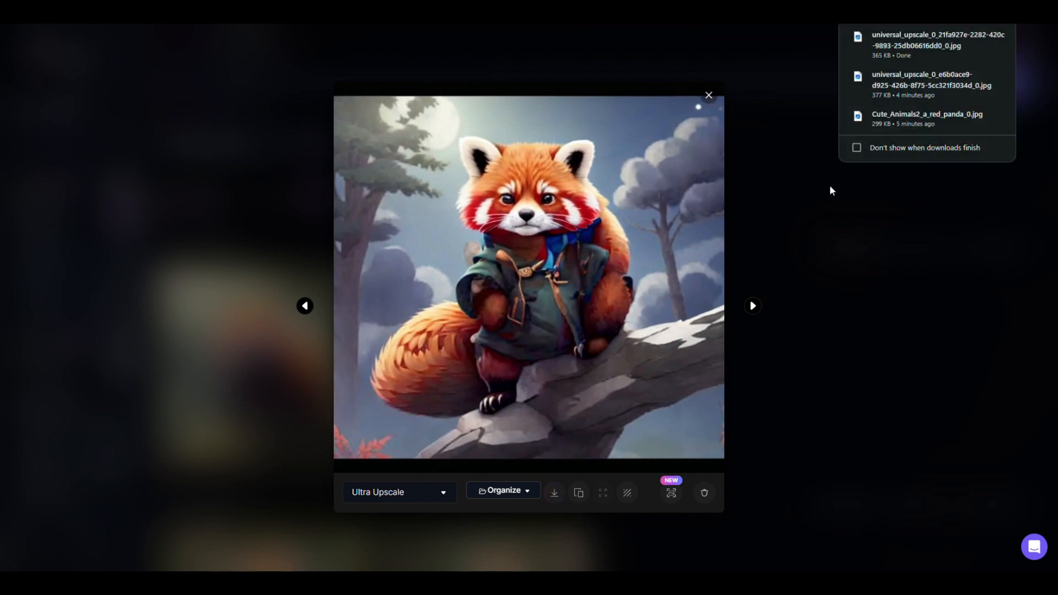
pyautogui.click(708, 96)
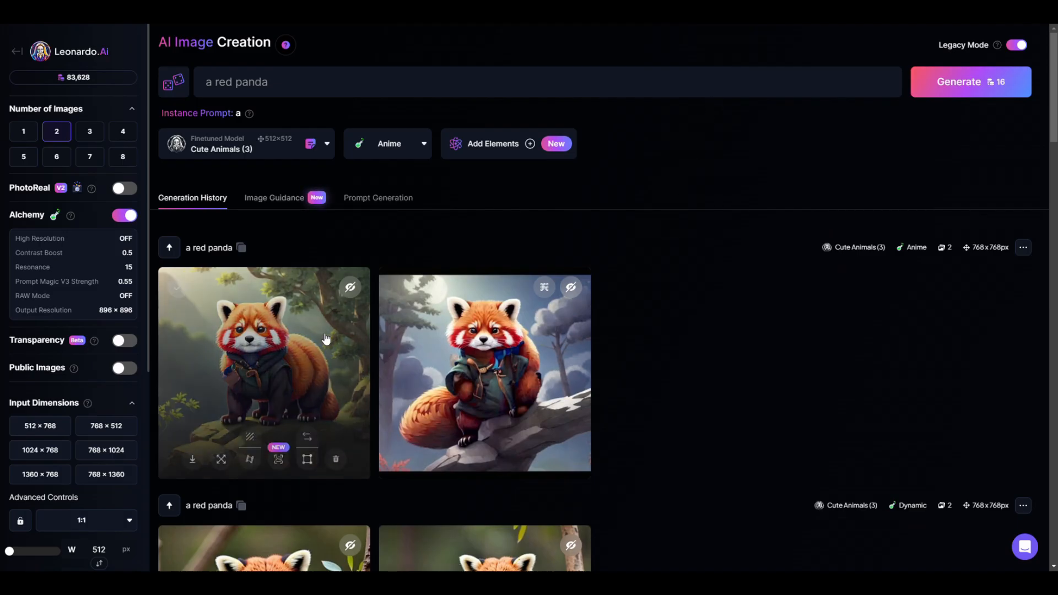
pyautogui.scroll(-4, 428, 444)
pyautogui.scroll(4, 428, 444)
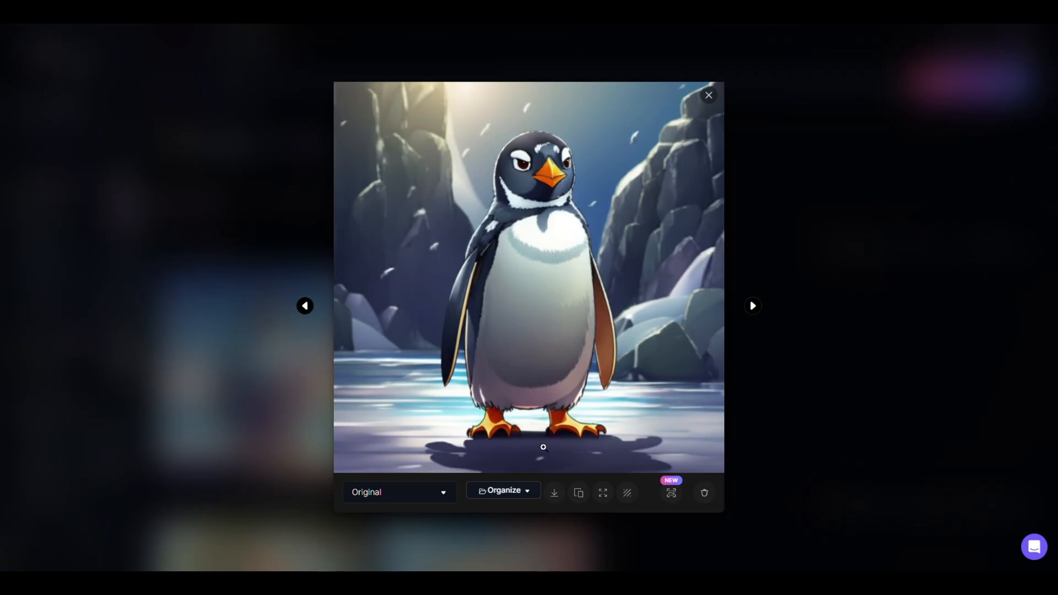
# Generate two Anime-style "a penguin" images with Cute Animals(2) and open the second one in the preview
pyautogui.click(707, 98)
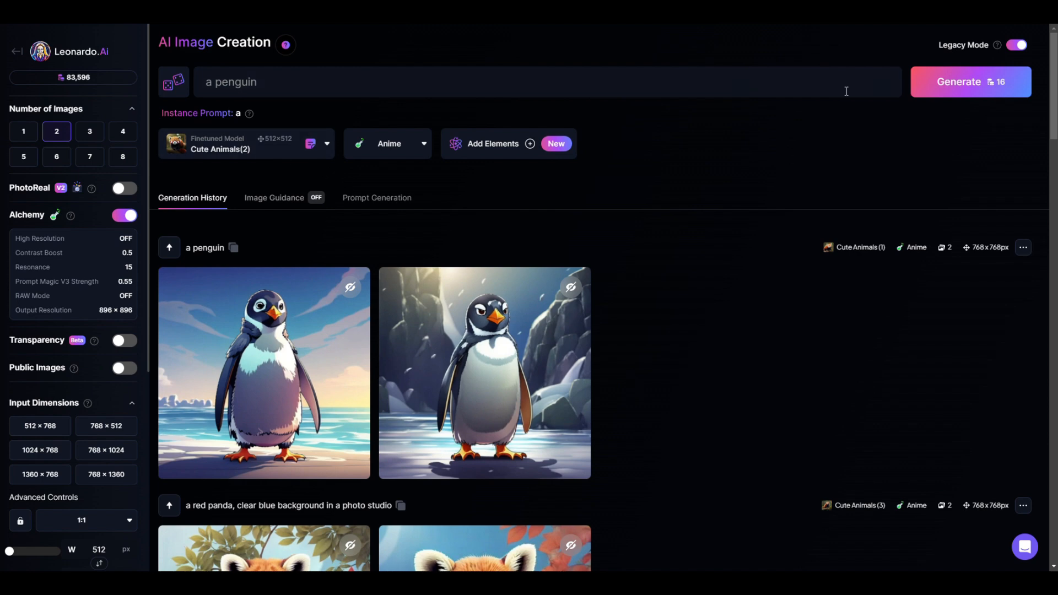
pyautogui.click(927, 93)
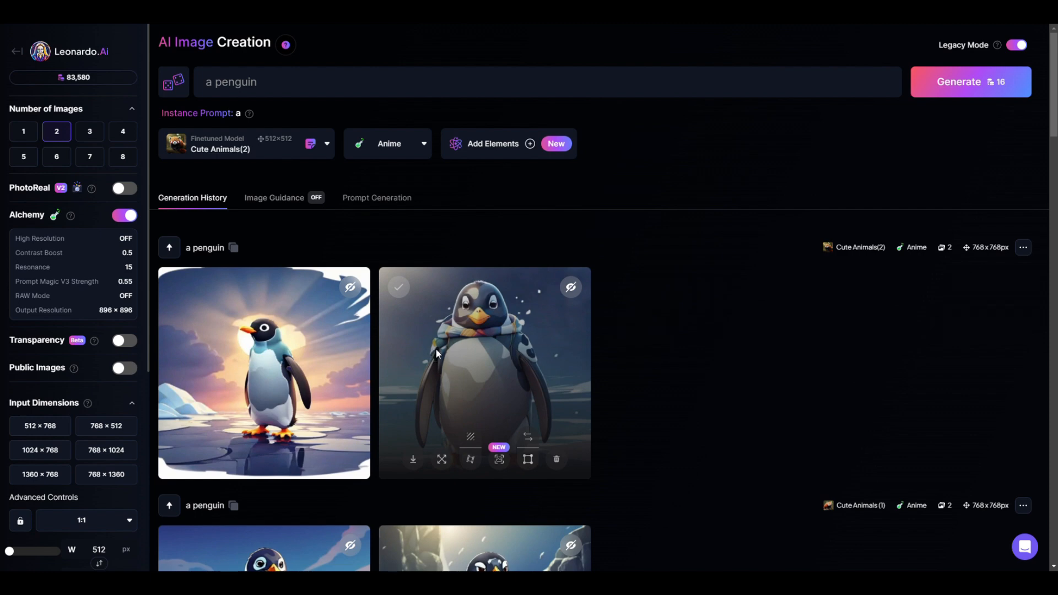
pyautogui.click(437, 353)
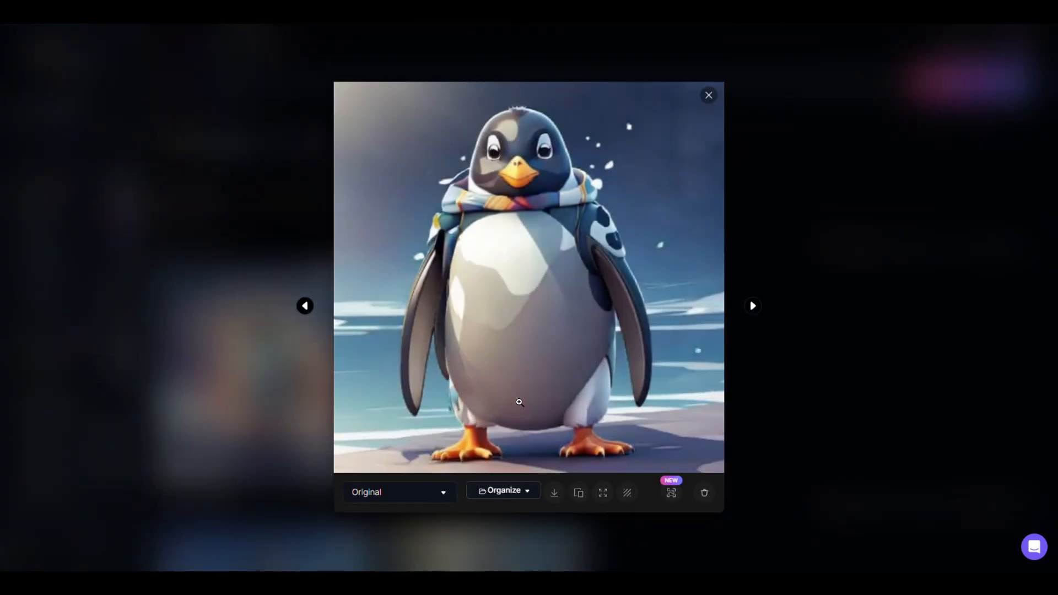
# Upscale the second Cute Animals(2) penguin image with the Ultra upscaler in Realistic style at multiplier 2 and download it
pyautogui.click(672, 494)
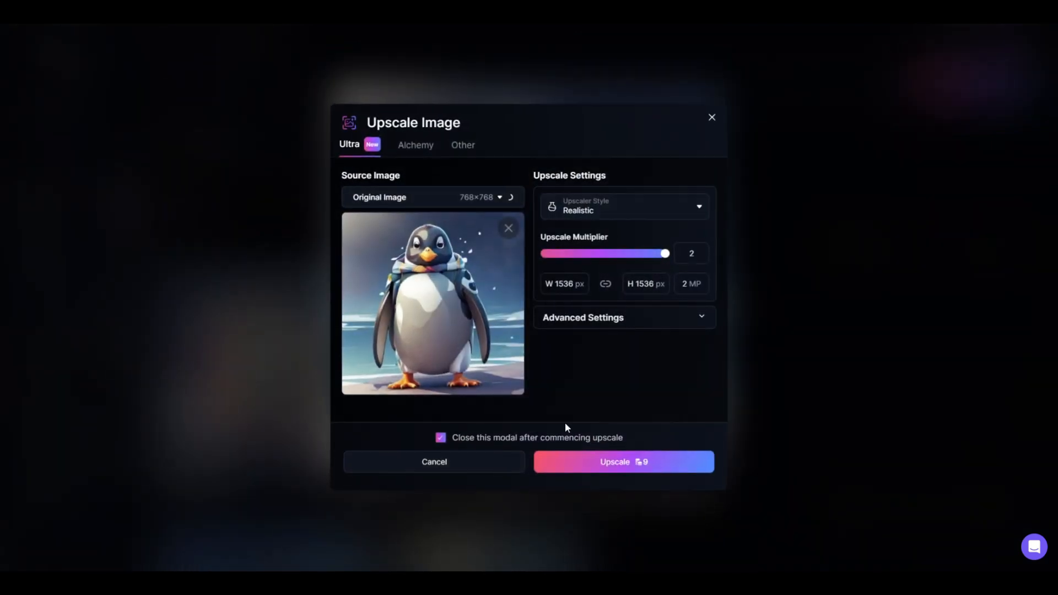
pyautogui.click(599, 208)
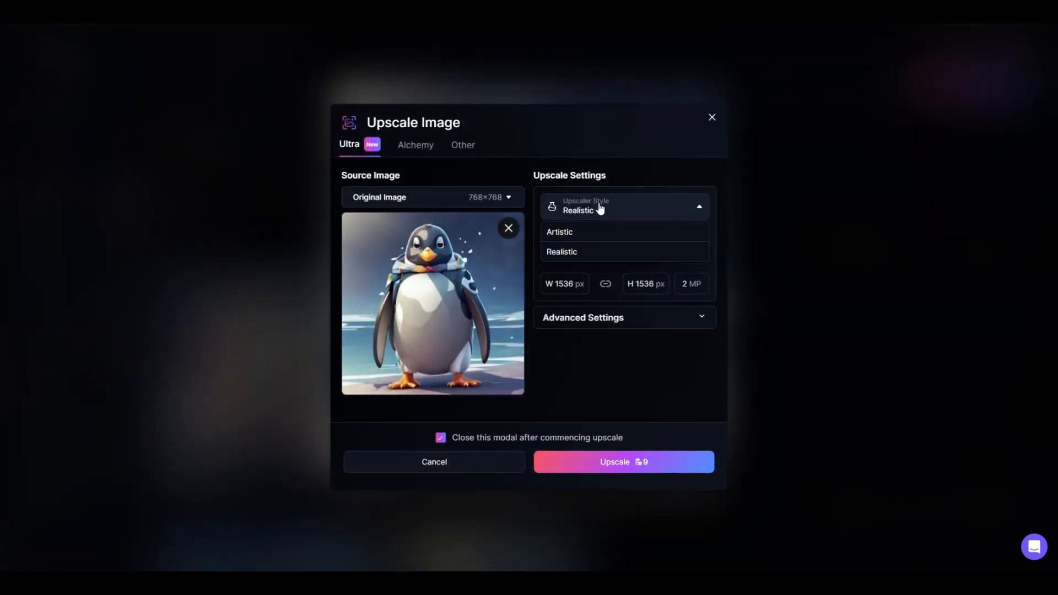
pyautogui.click(653, 463)
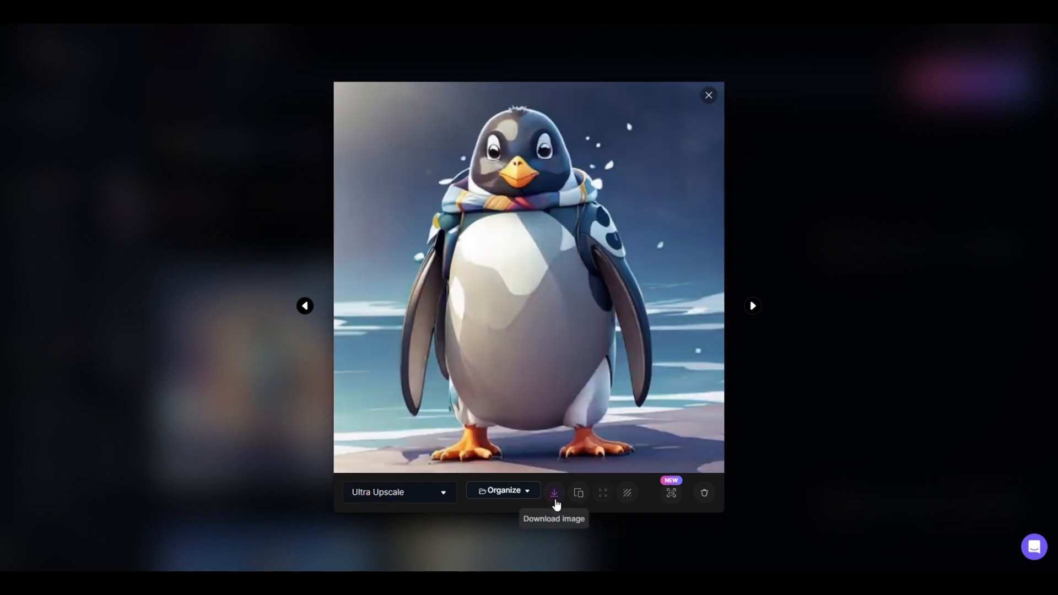
pyautogui.click(555, 494)
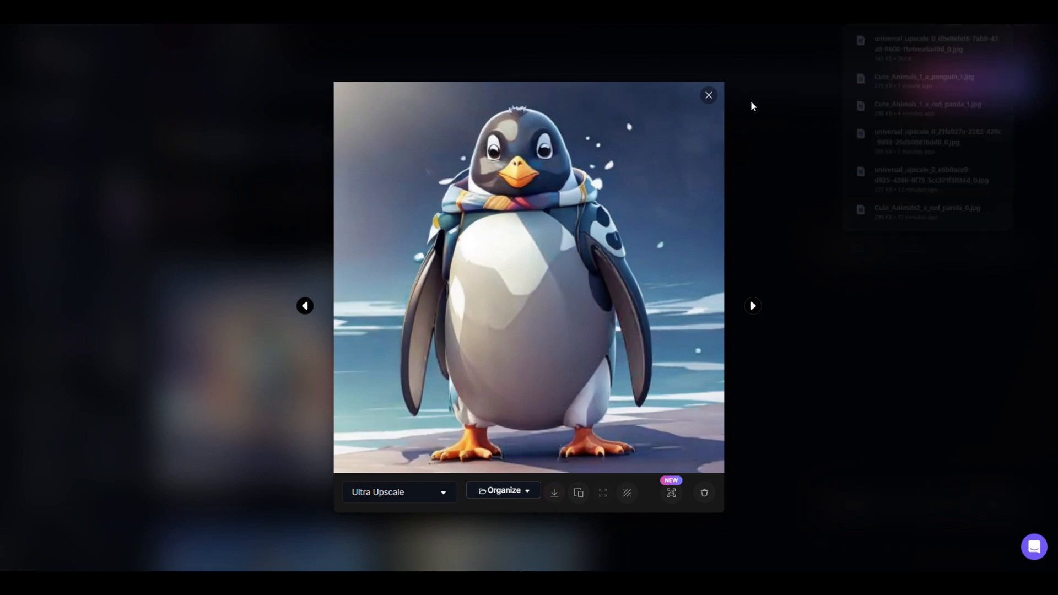
pyautogui.click(709, 97)
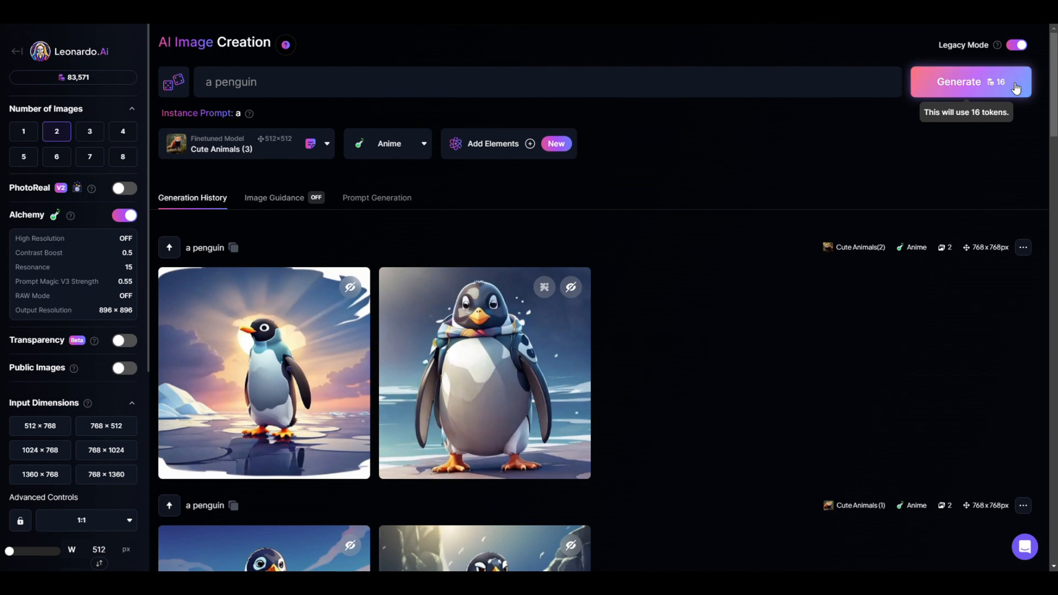
# Generate two Anime-style "a penguin" images with Cute Animals (3) and inspect the second one
pyautogui.click(1016, 88)
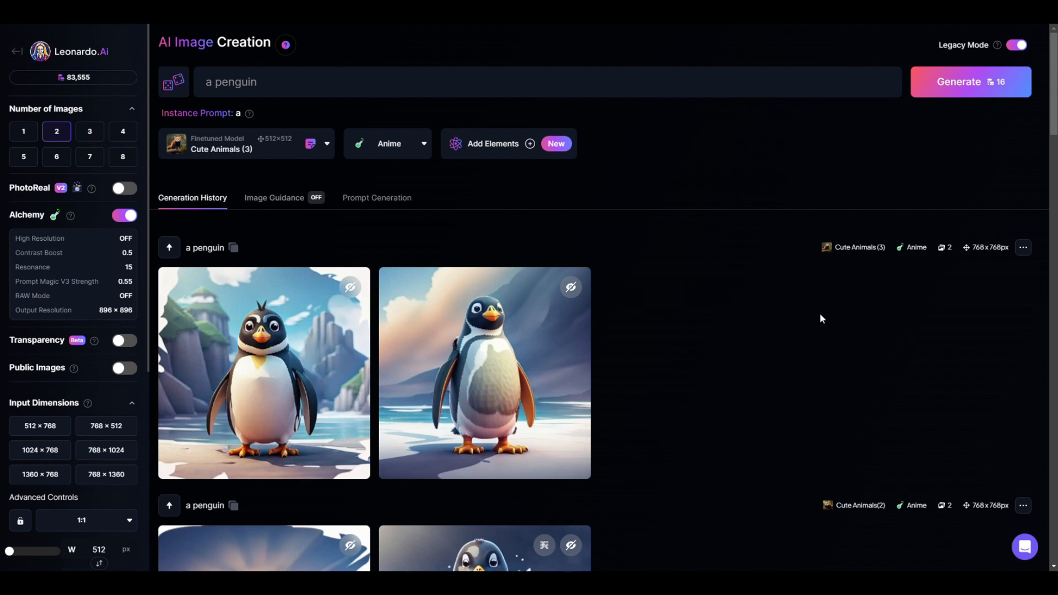
pyautogui.click(485, 345)
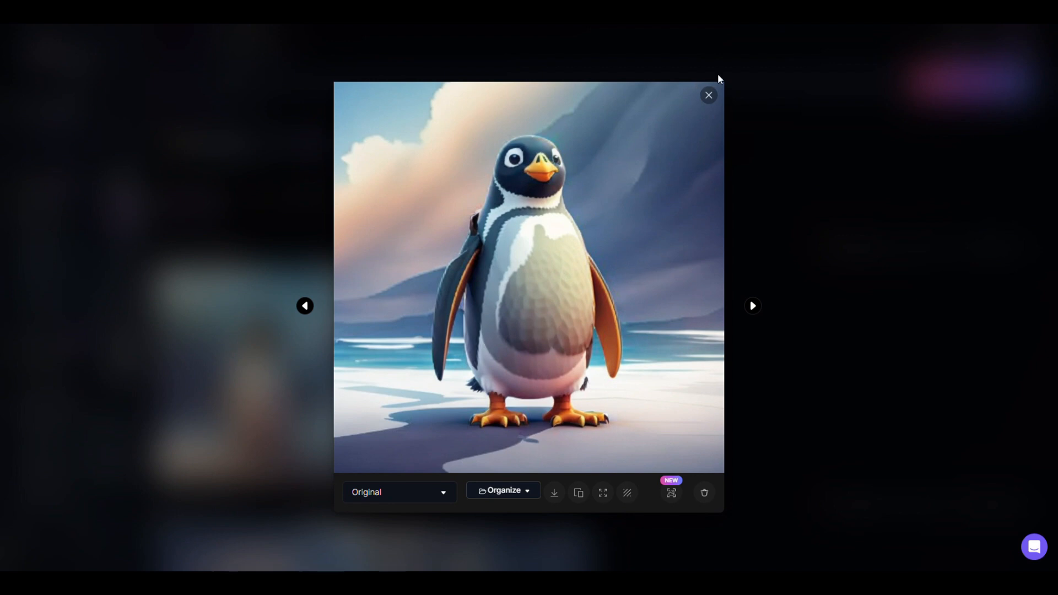
pyautogui.press('Escape')
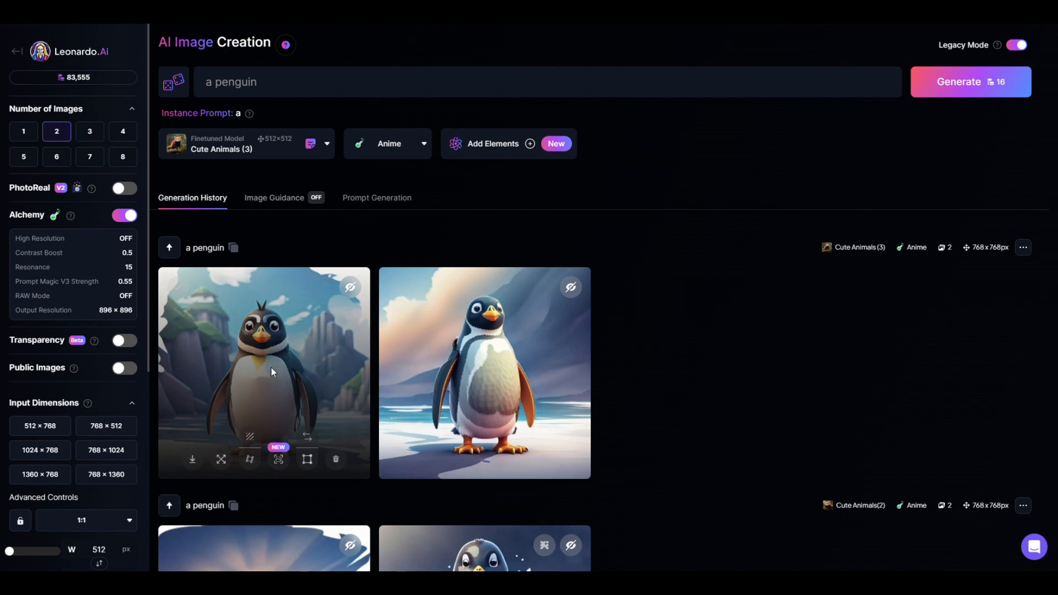
# Upscale the first Cute Animals (3) penguin image with the Ultra upscaler in Realistic style at multiplier 2 and download it
pyautogui.click(271, 367)
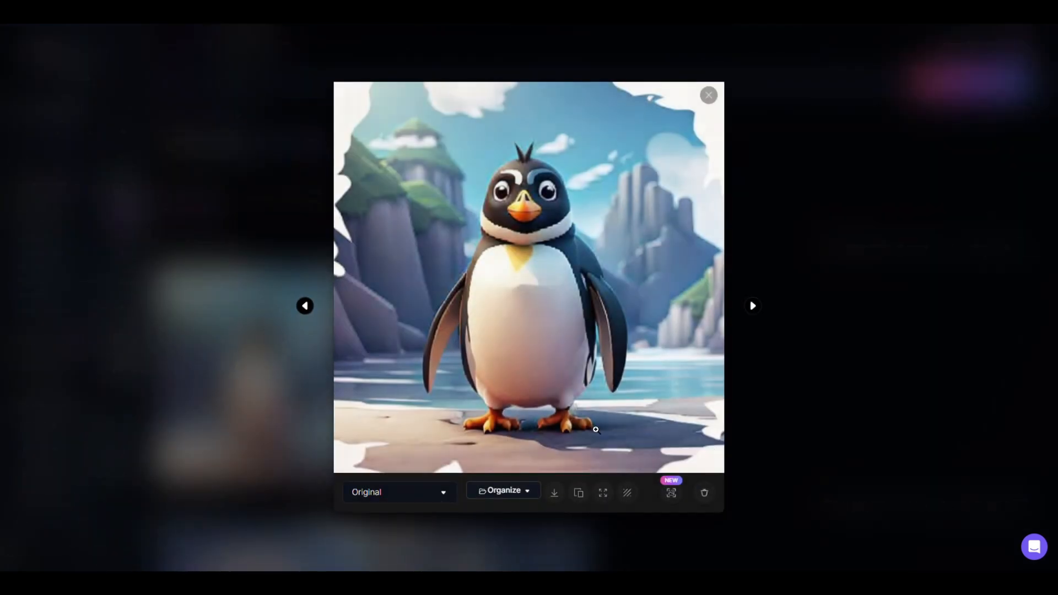
pyautogui.click(671, 492)
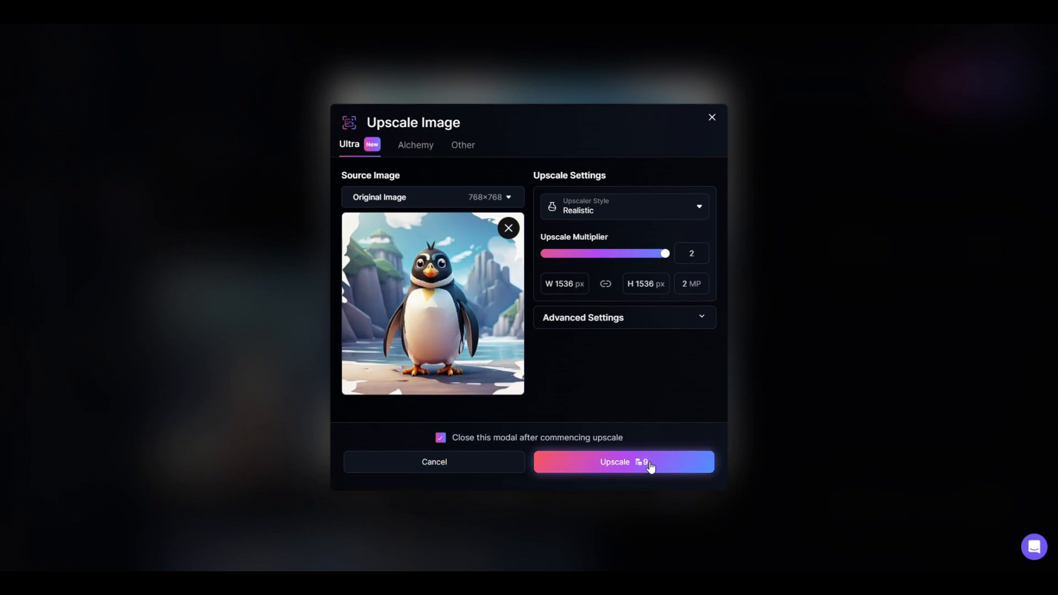
pyautogui.click(650, 467)
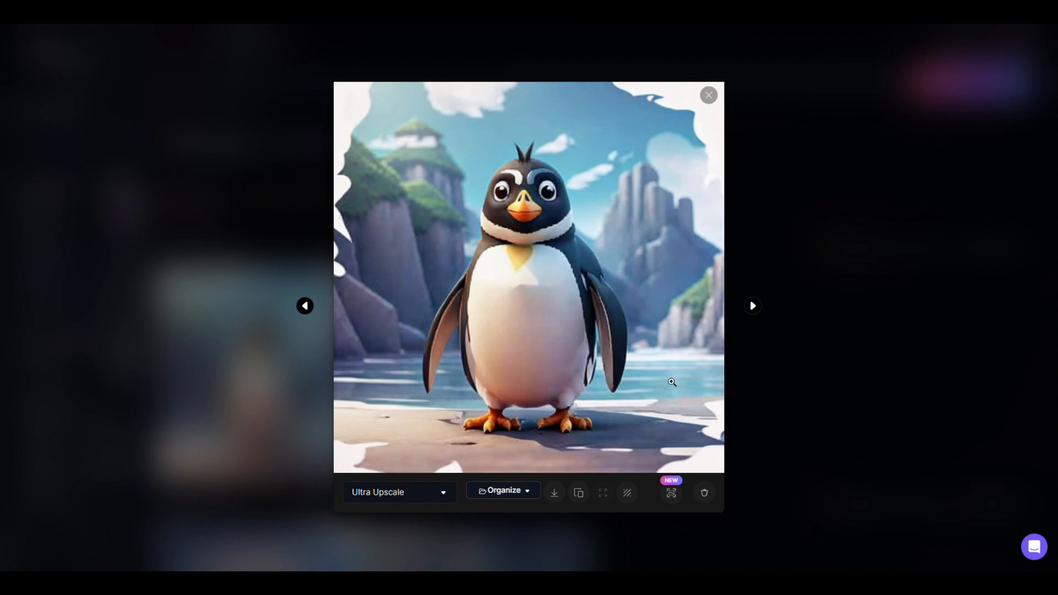
pyautogui.click(564, 497)
pyautogui.click(708, 95)
# Enable Transparency, generate two Anime-style "a penguin" images with Cute Animals (3), and inspect both transparent results
pyautogui.scroll(-4, 598, 390)
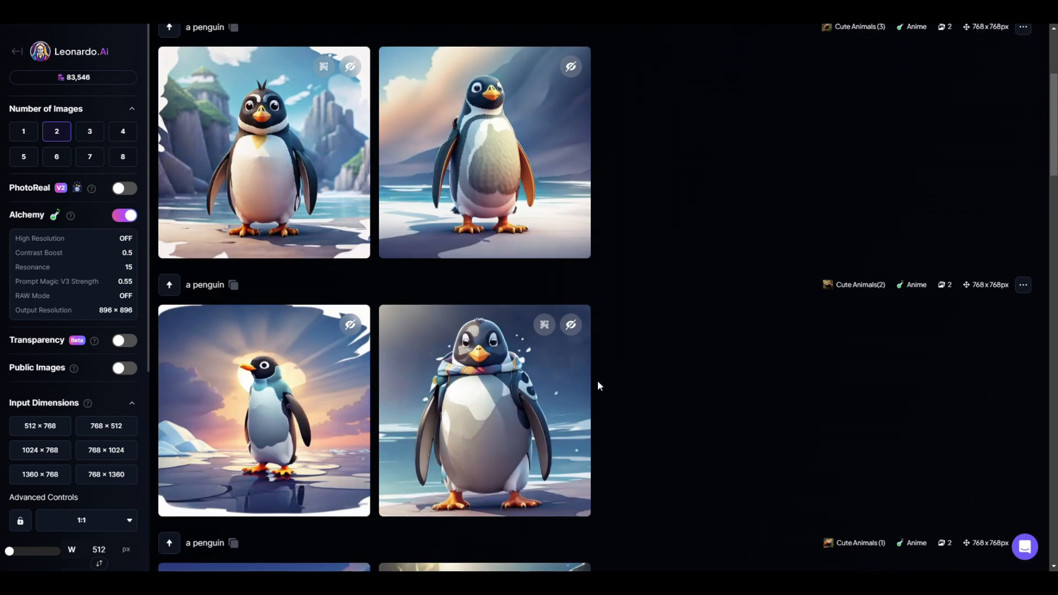
pyautogui.scroll(4, 599, 385)
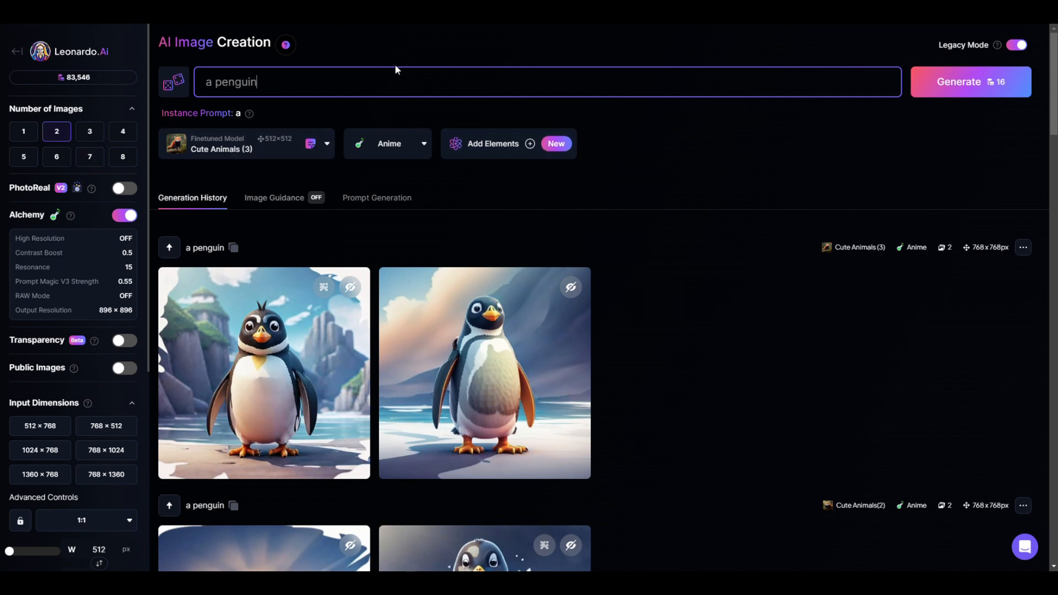
pyautogui.moveTo(75, 368)
pyautogui.click(131, 345)
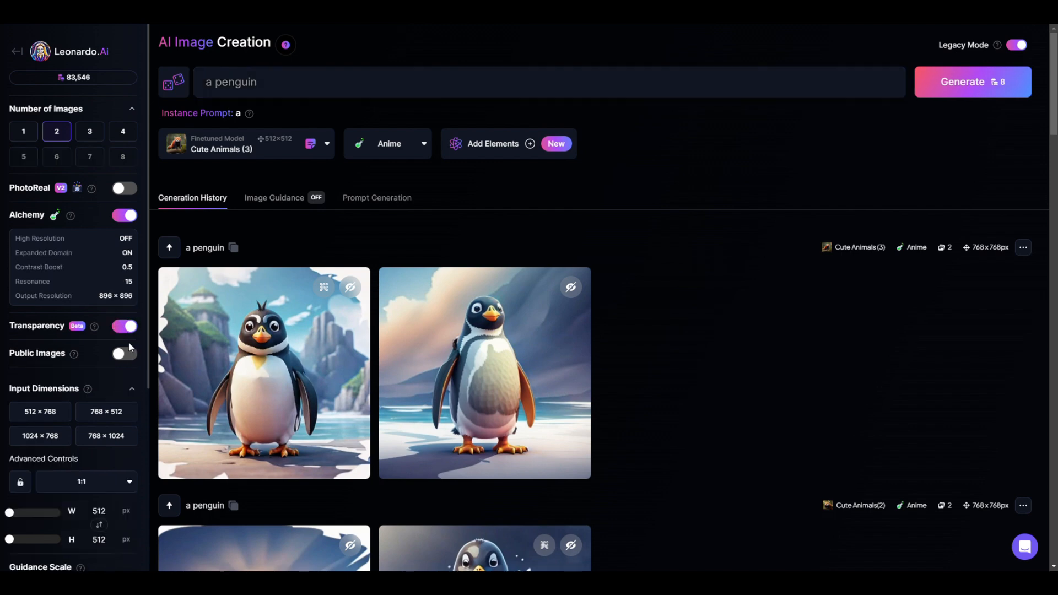
pyautogui.click(936, 83)
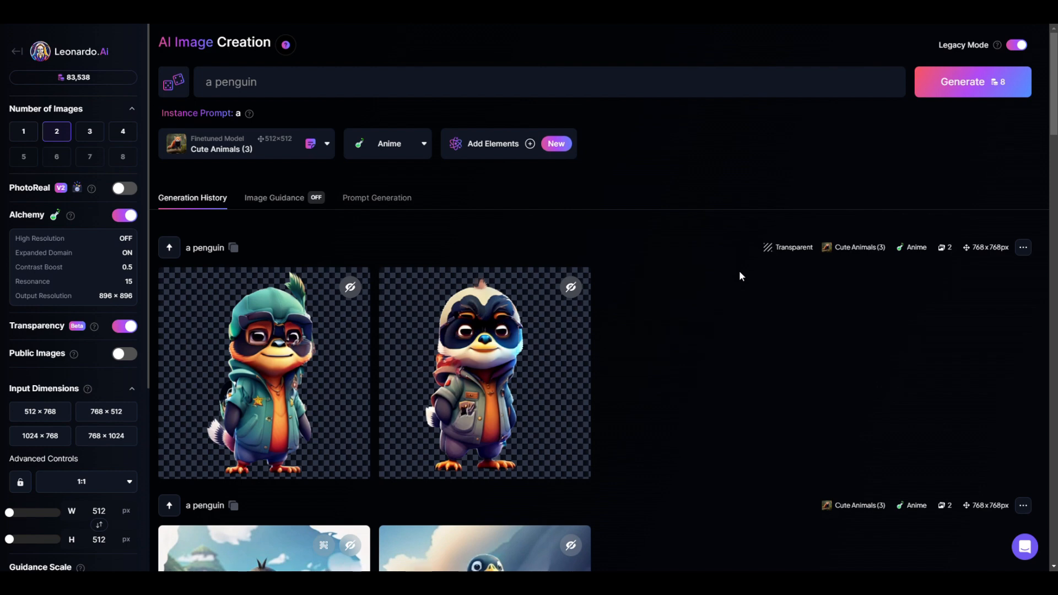
pyautogui.click(312, 338)
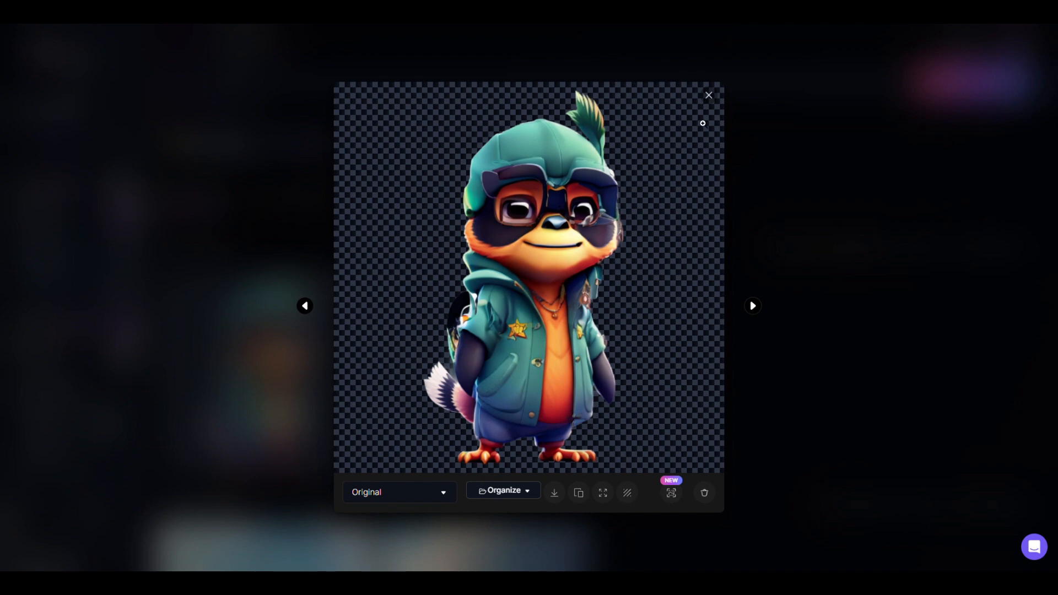
pyautogui.click(709, 95)
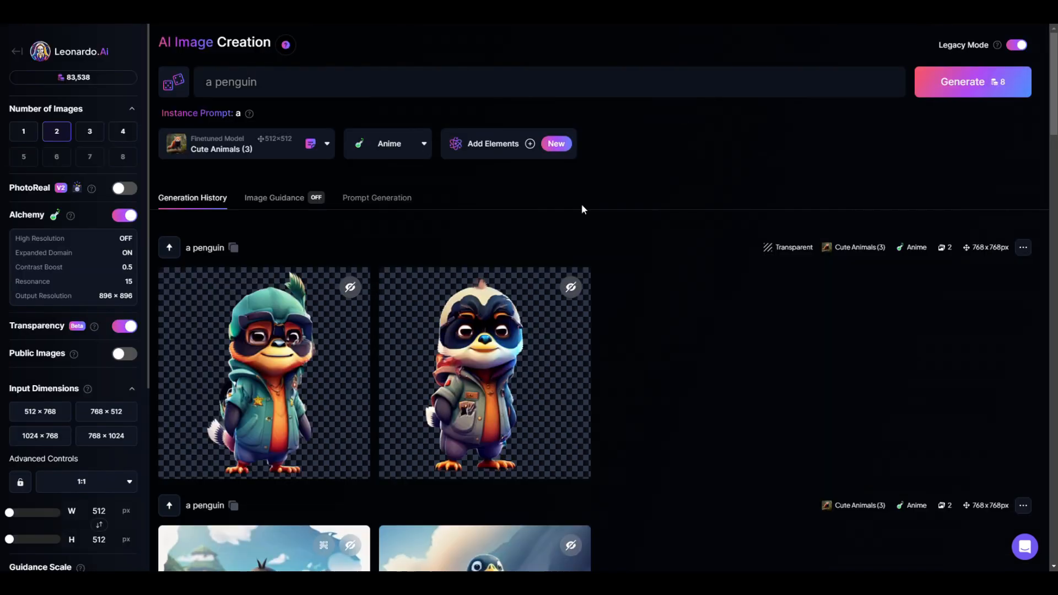
pyautogui.click(458, 380)
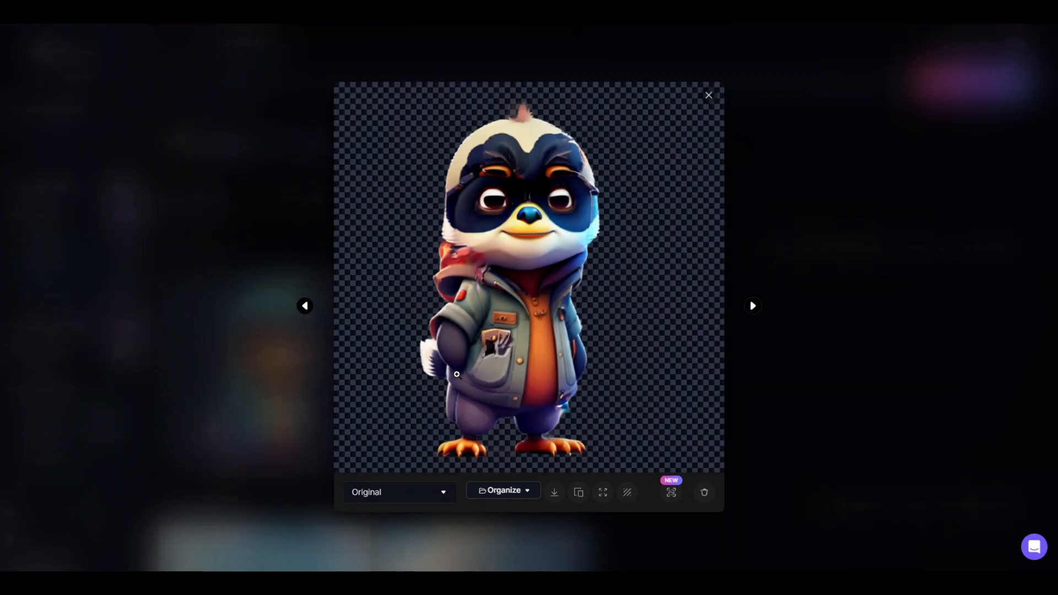
pyautogui.click(709, 96)
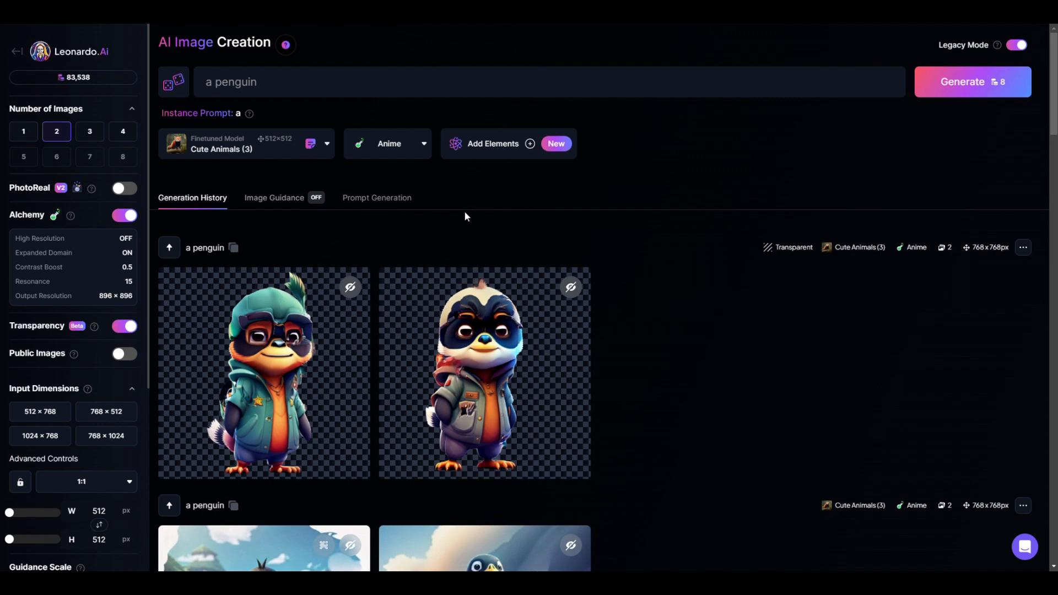
# Switch the finetuned model to Cute Animals(2) from your own models for generation
pyautogui.click(283, 158)
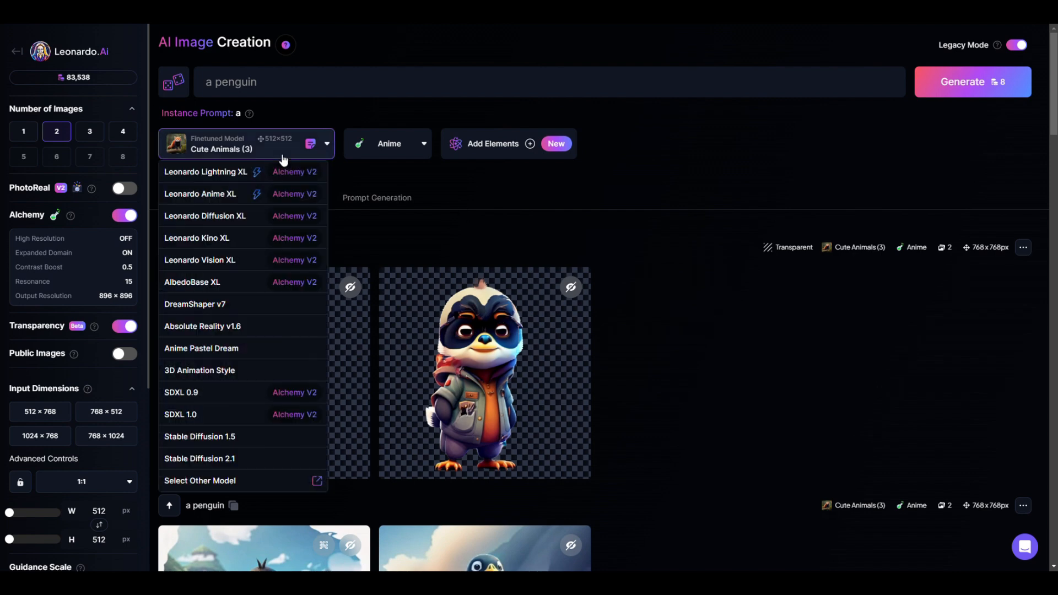
pyautogui.click(257, 480)
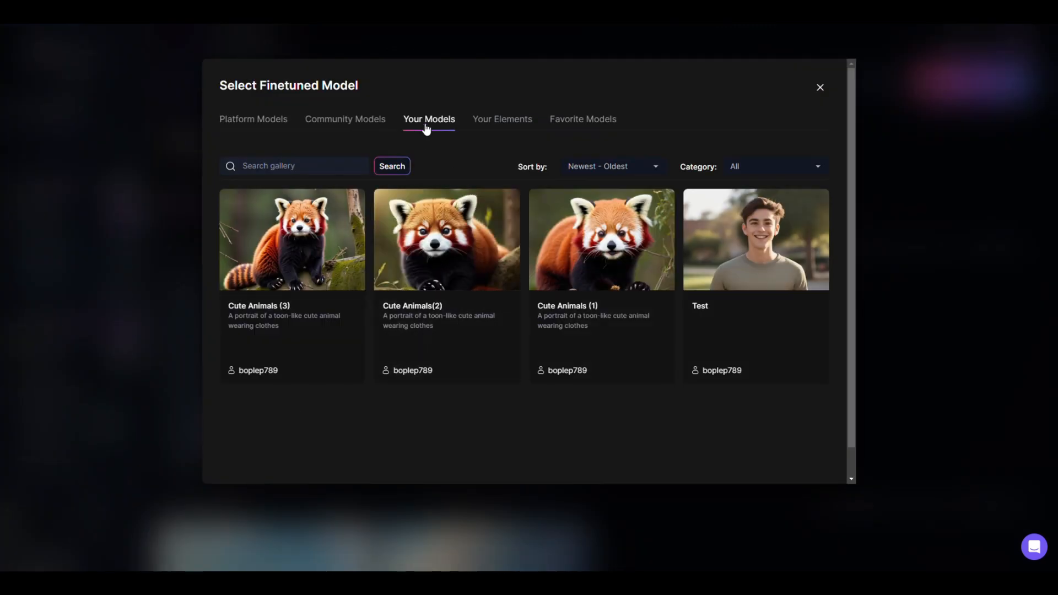
pyautogui.moveTo(464, 303)
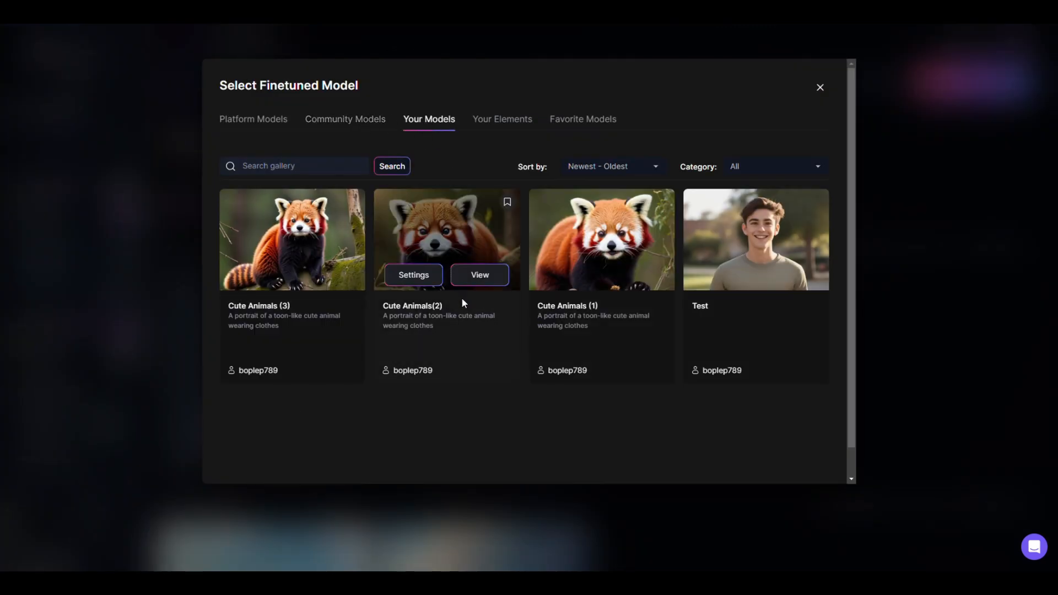
pyautogui.click(479, 274)
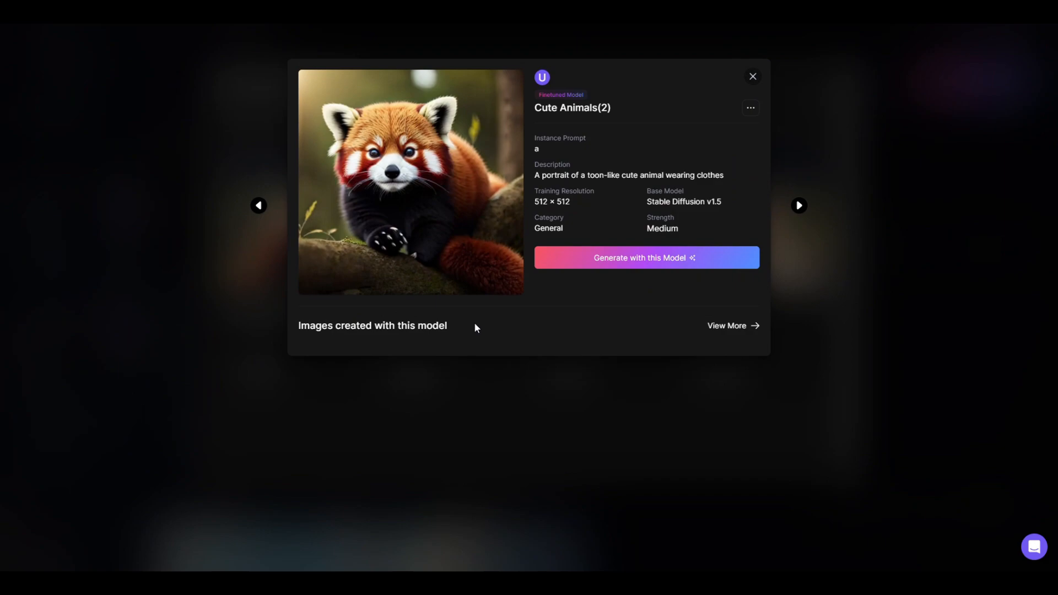
pyautogui.click(588, 259)
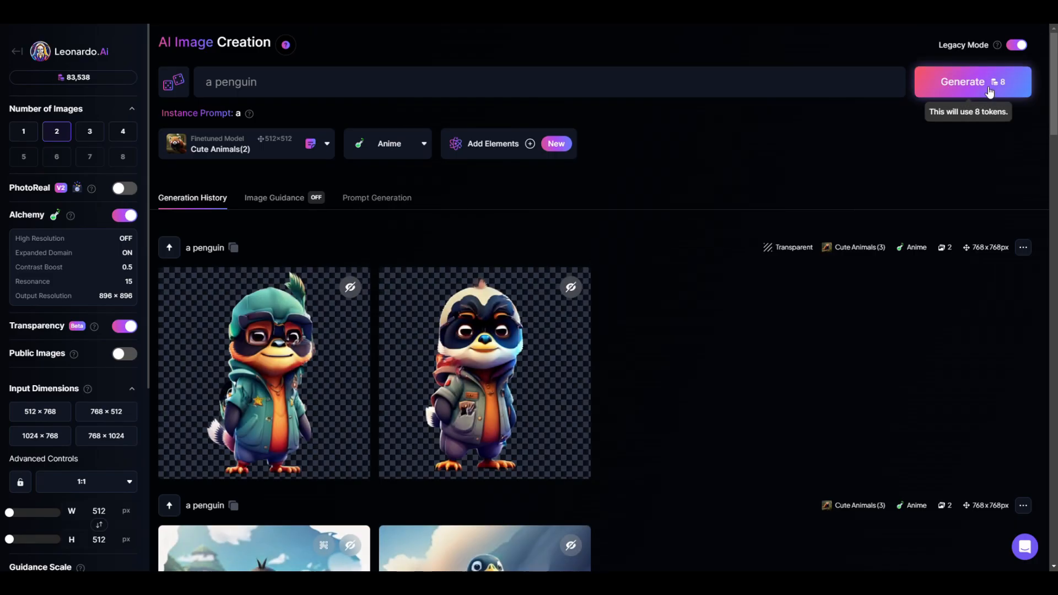
# Generate two transparent Anime-style "a penguin" images with Cute Animals(2) and download the first one
pyautogui.click(989, 91)
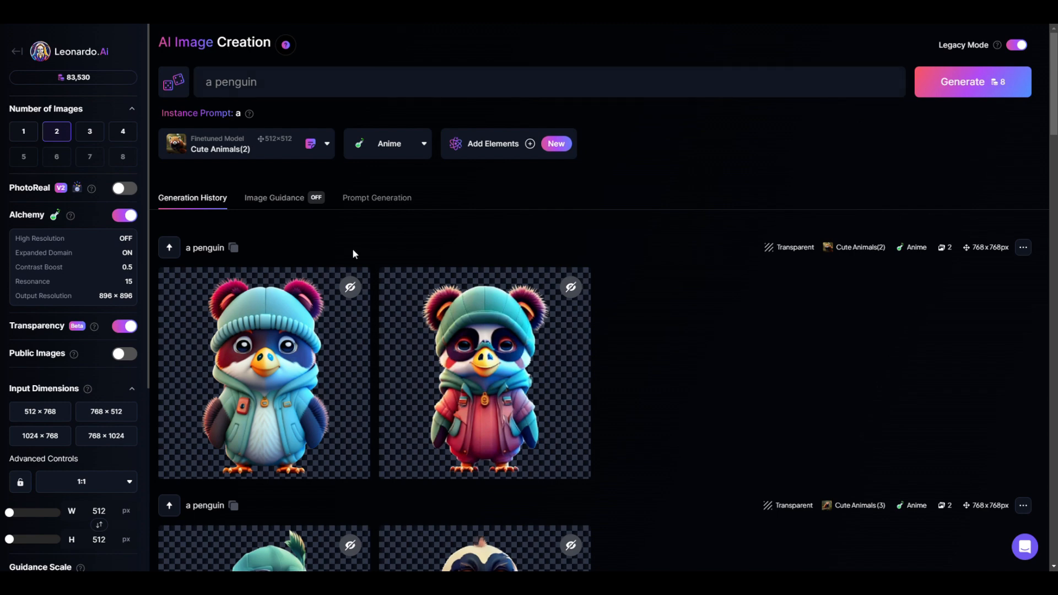
pyautogui.moveTo(277, 320)
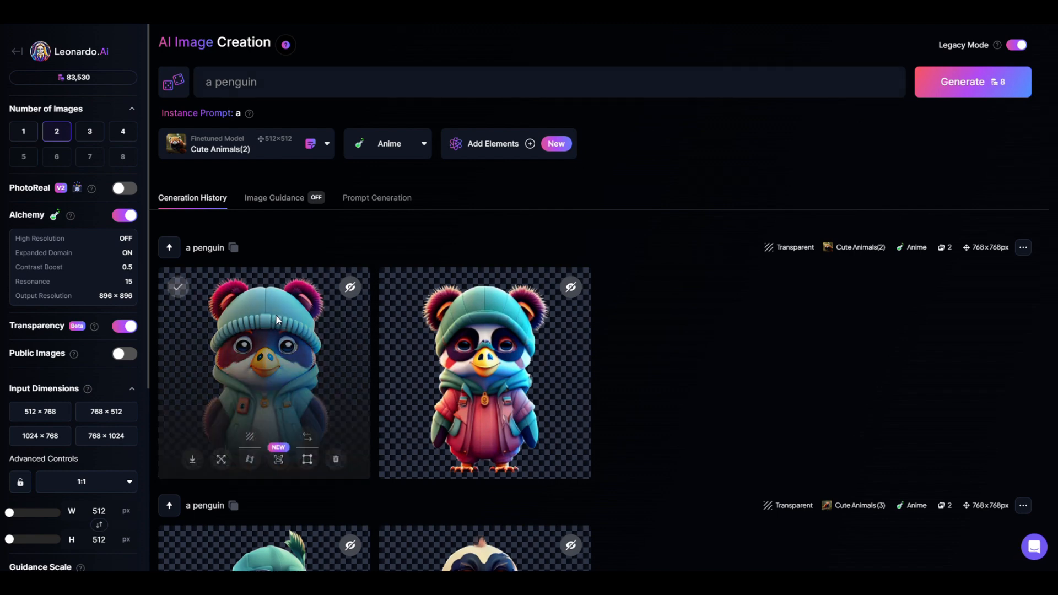
pyautogui.click(277, 320)
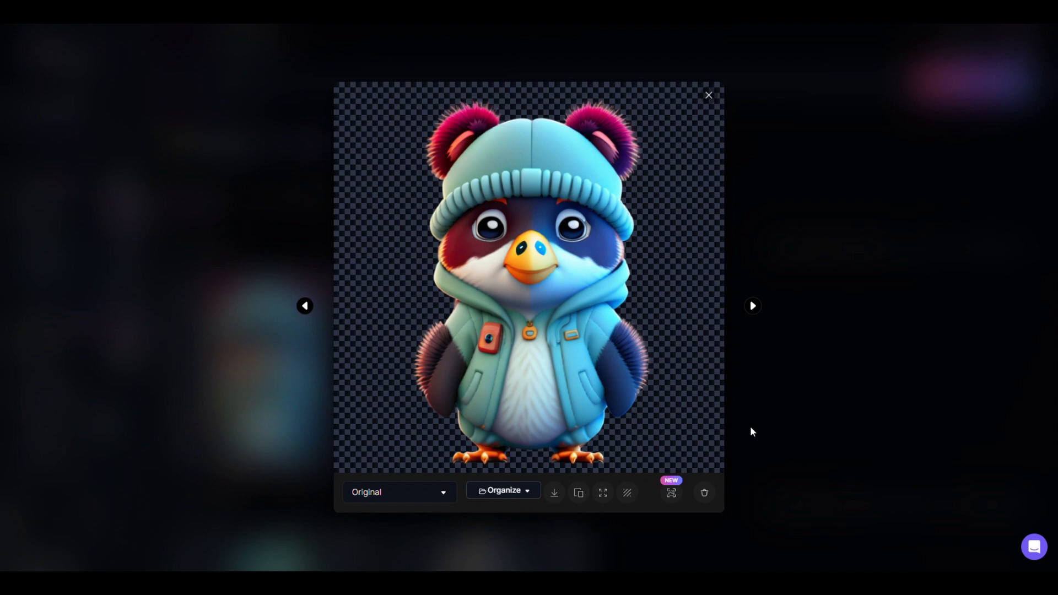
pyautogui.click(553, 495)
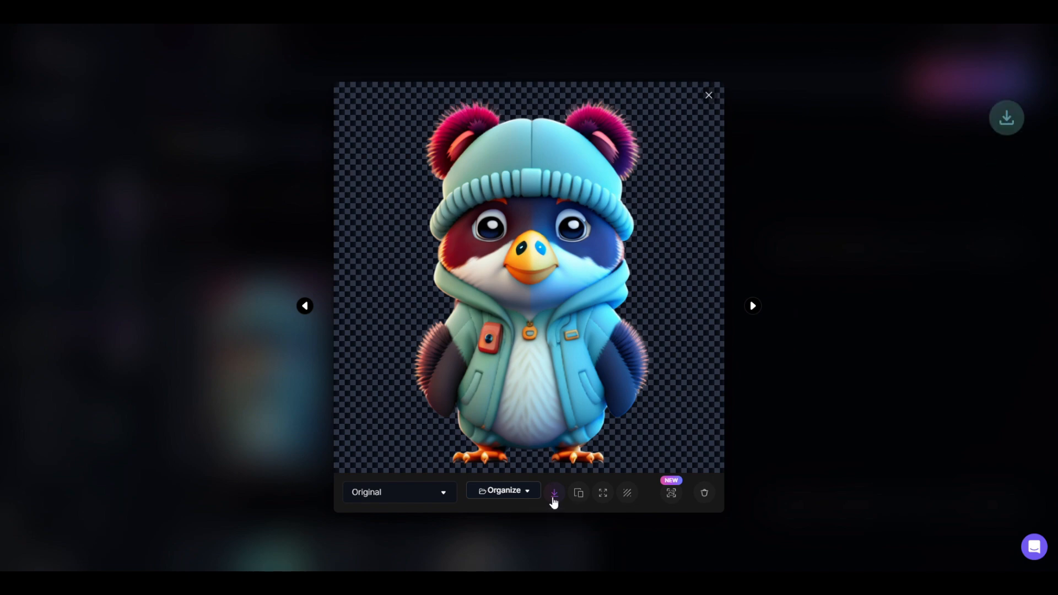
pyautogui.click(792, 116)
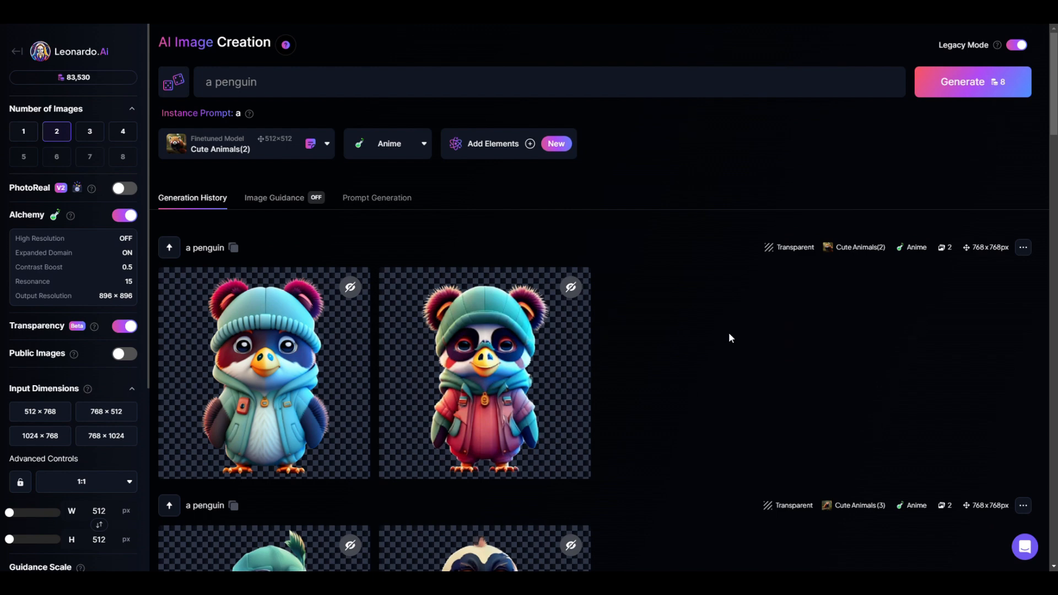
# Switch the finetuned model to Cute Animals (1) from your own models and generate two transparent Anime-style "a penguin" images
pyautogui.scroll(-4, 51, 457)
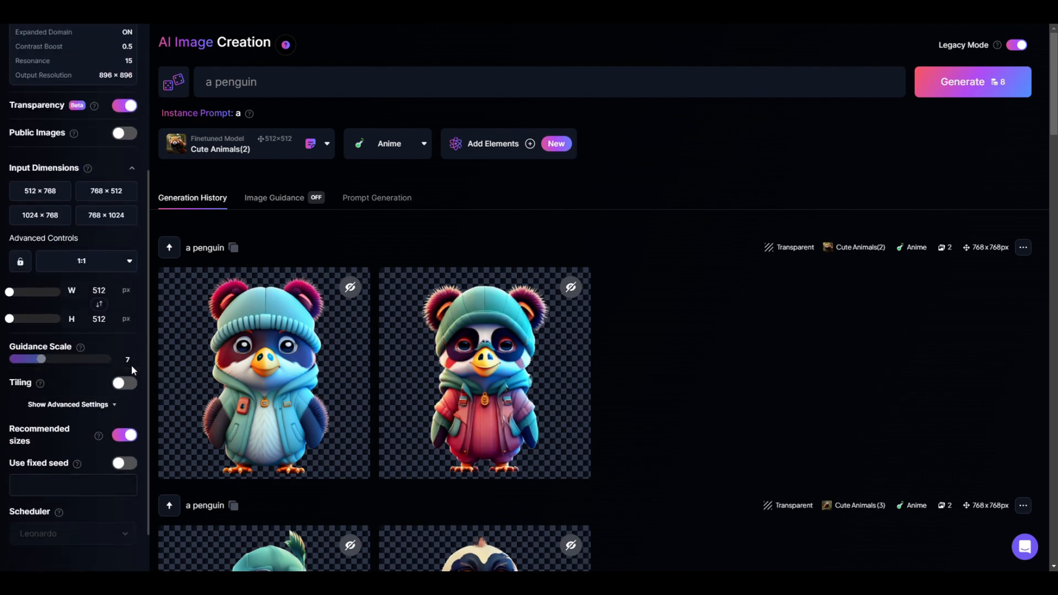
pyautogui.scroll(4, 130, 393)
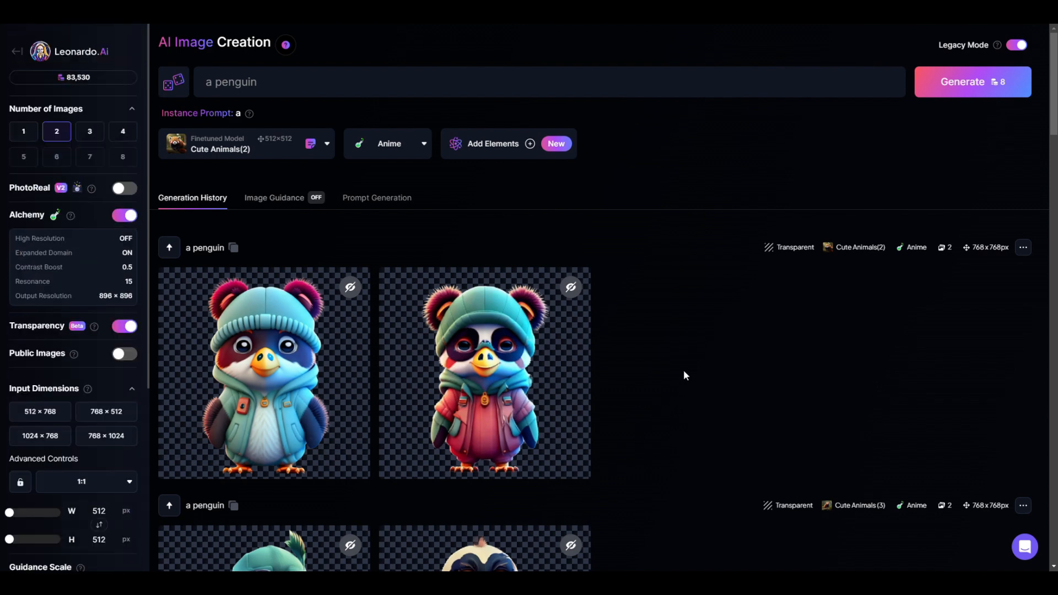
pyautogui.click(242, 144)
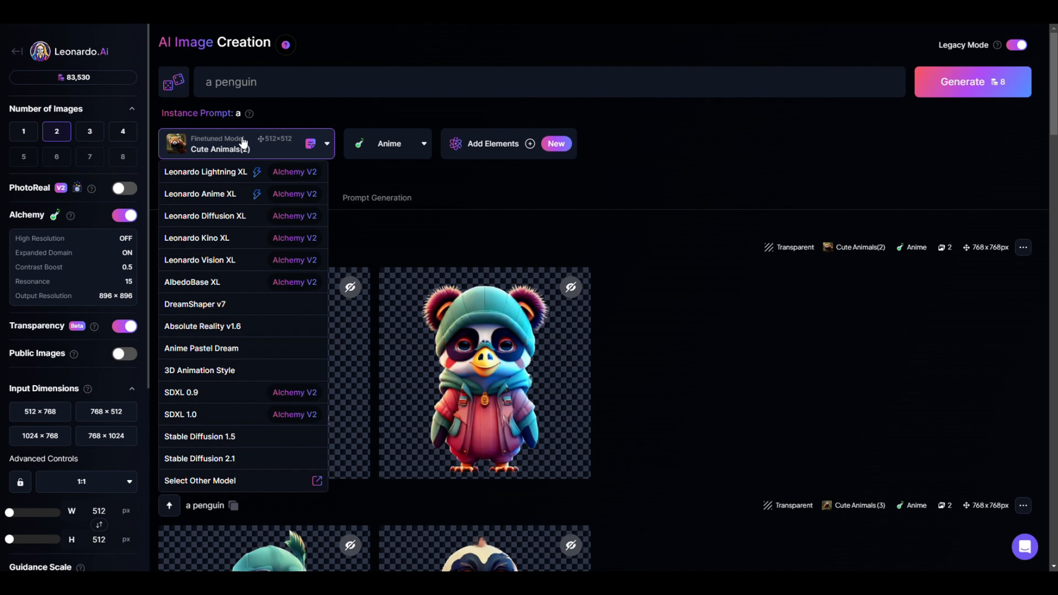
pyautogui.click(220, 482)
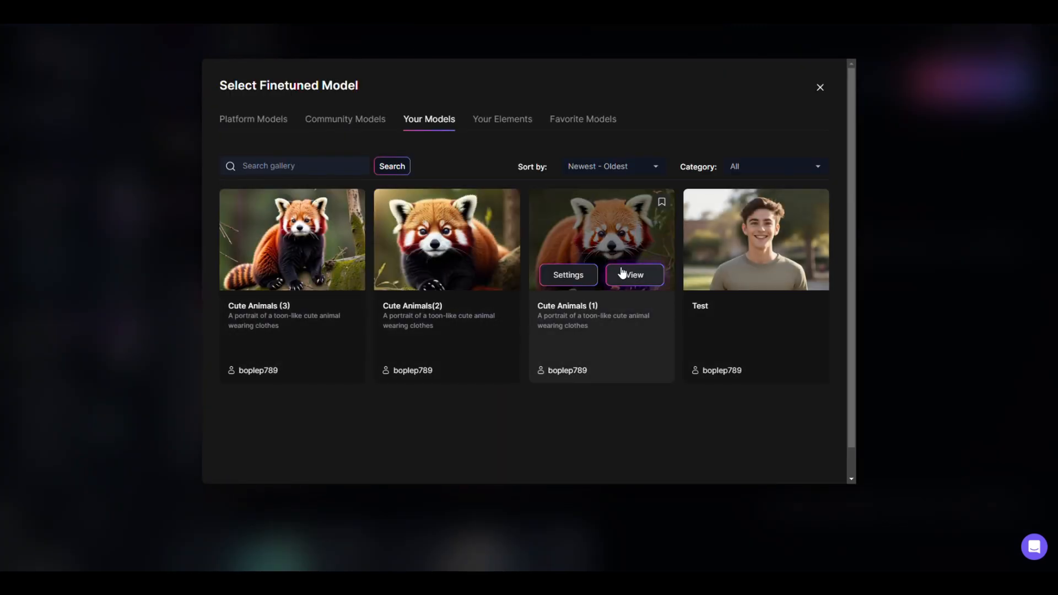
pyautogui.click(622, 272)
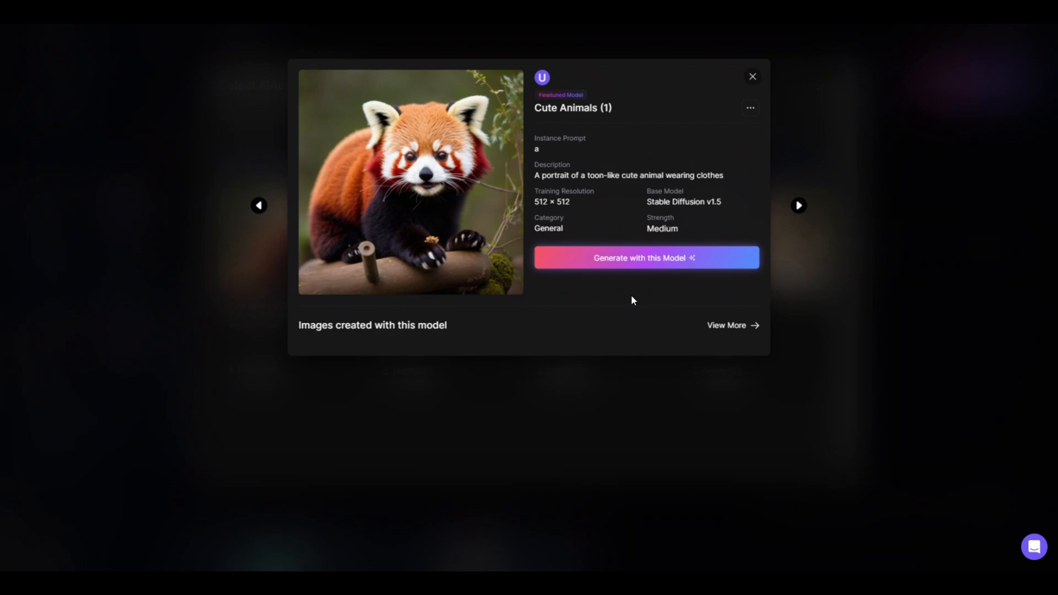
pyautogui.click(641, 258)
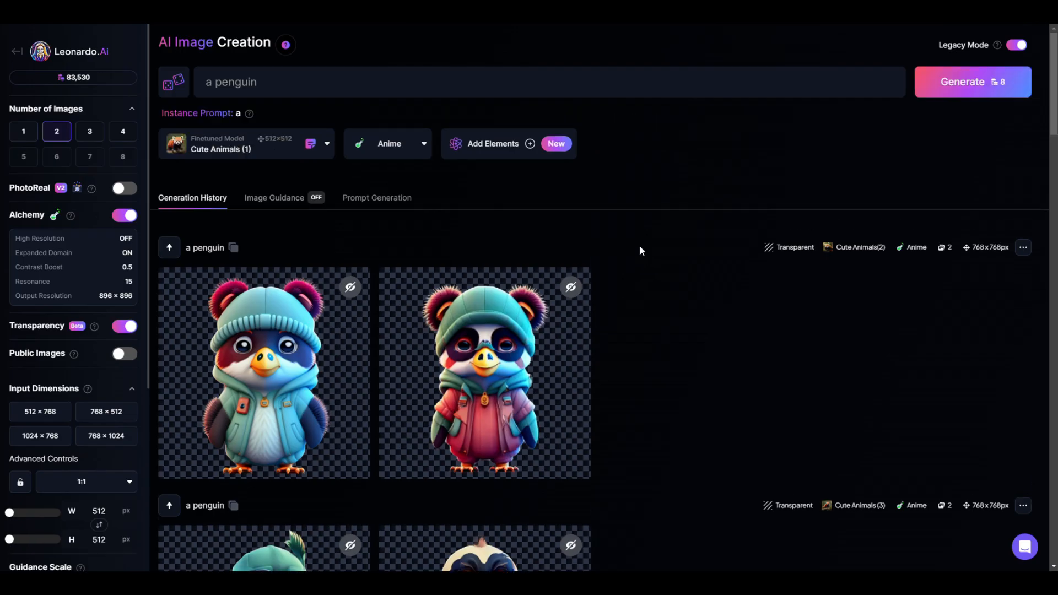
pyautogui.click(975, 85)
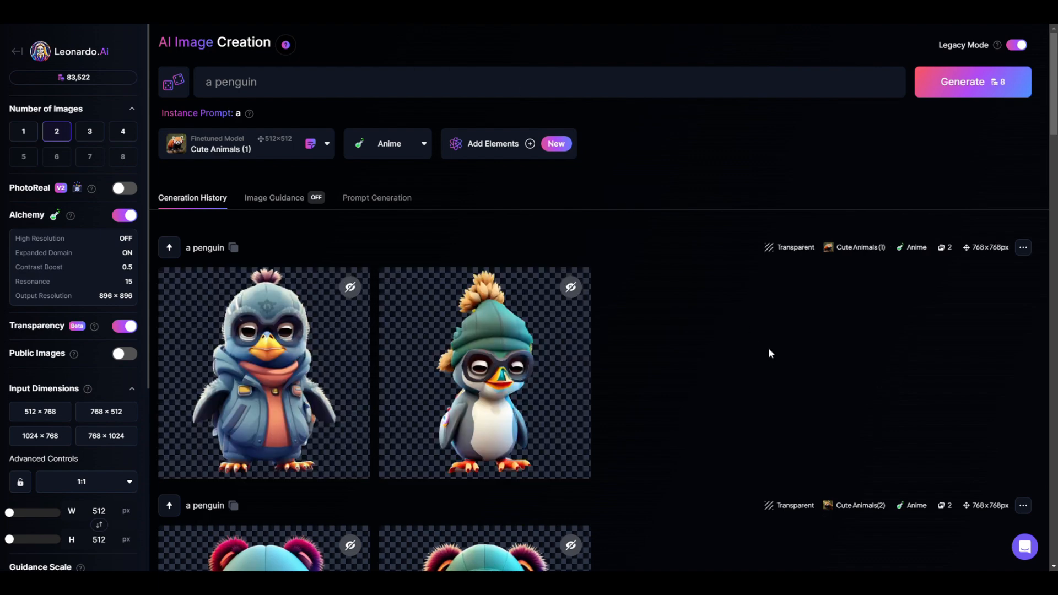
# Upscale the first Cute Animals (1) penguin image with the Ultra upscaler in Realistic style at multiplier 2 and download it
pyautogui.click(318, 378)
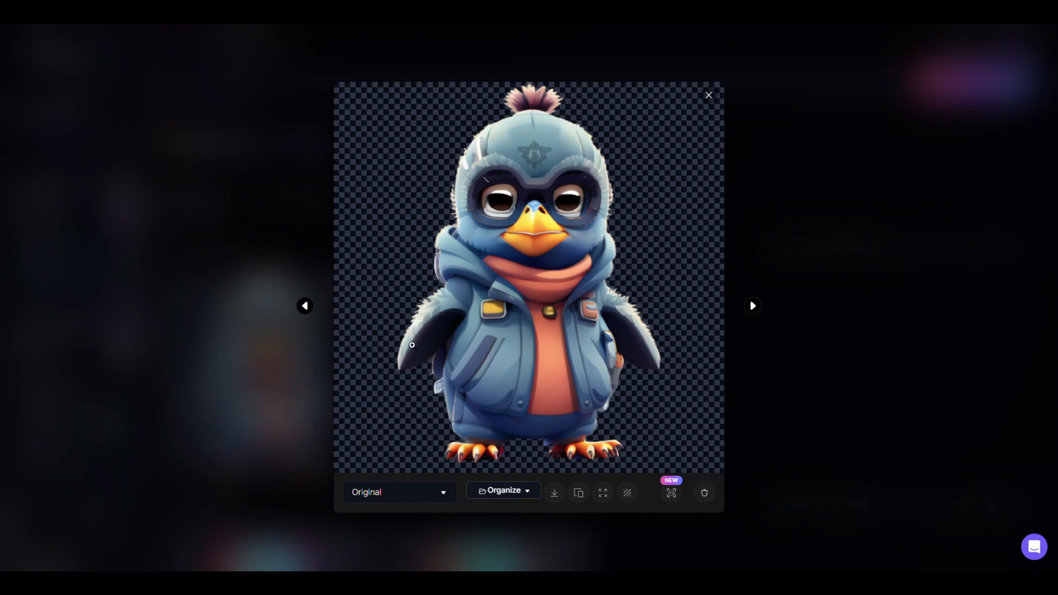
pyautogui.click(672, 493)
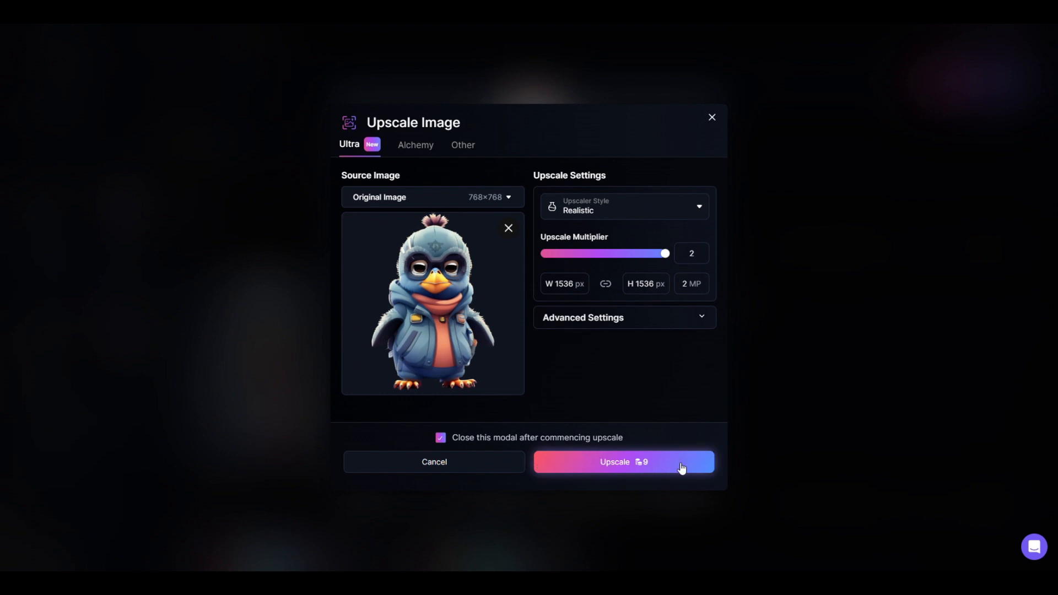
pyautogui.click(681, 467)
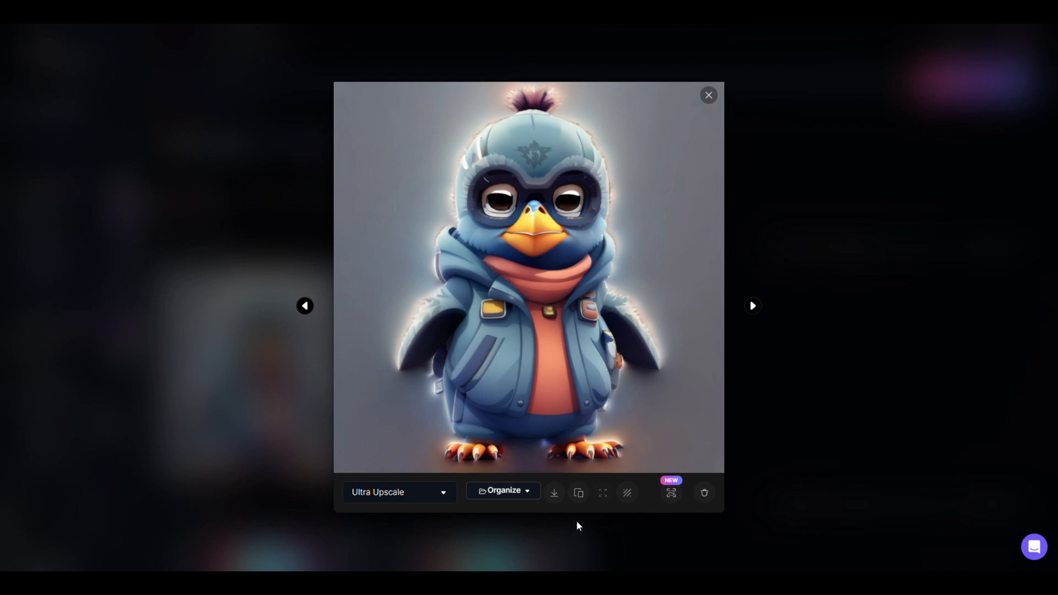
pyautogui.click(556, 493)
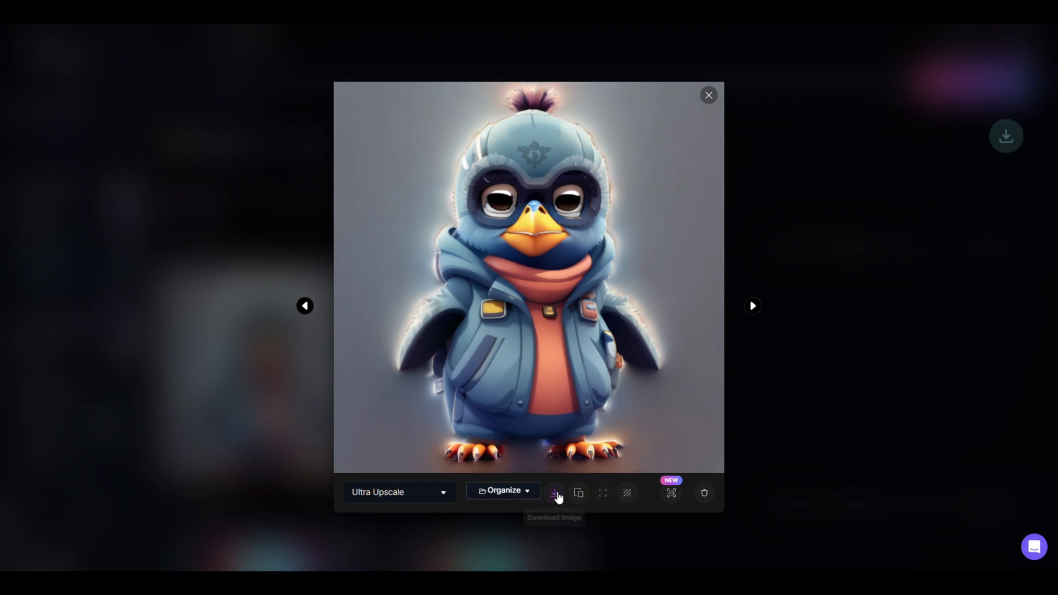
pyautogui.click(708, 94)
pyautogui.click(708, 94)
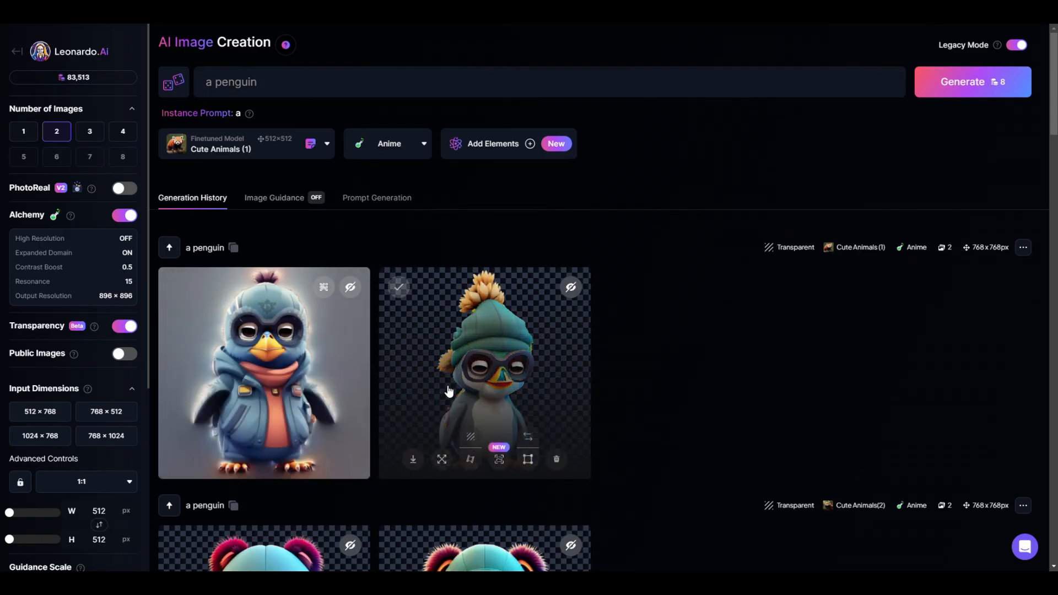
# Inspect the second transparent Cute Animals (1) penguin image at full size and toggle the Transparency option
pyautogui.click(581, 398)
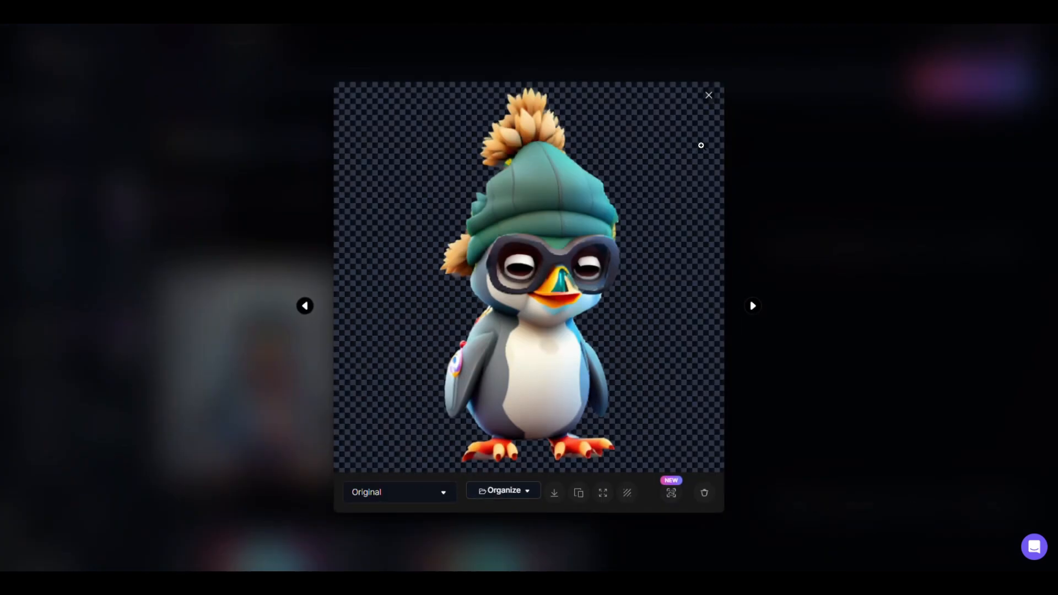
pyautogui.click(709, 96)
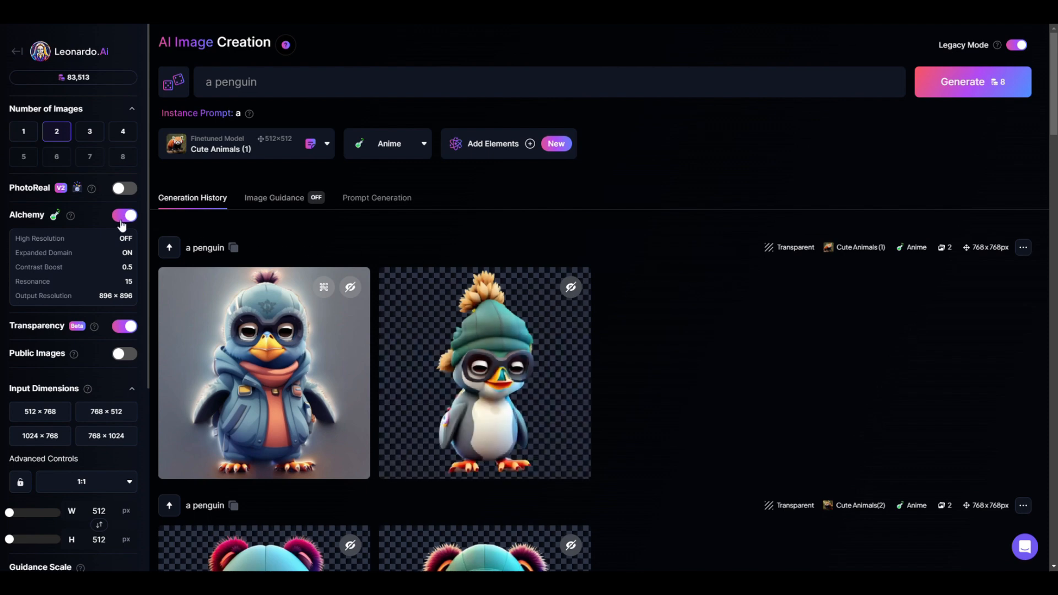
pyautogui.click(118, 327)
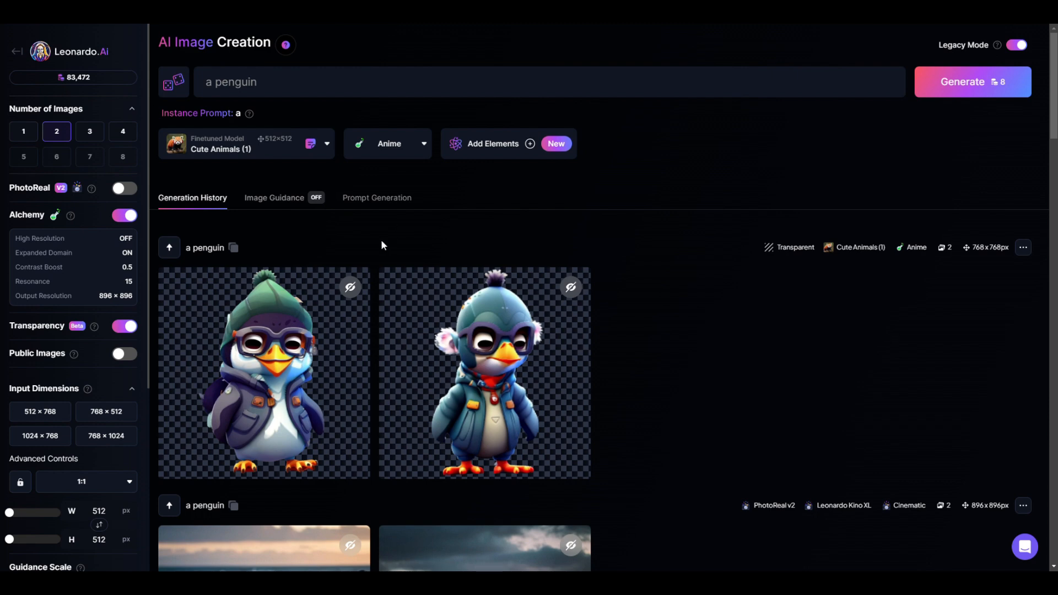
# Download the original transparent version of the first penguin in the newest Cute Animals (1) batch and close its preview
pyautogui.click(342, 379)
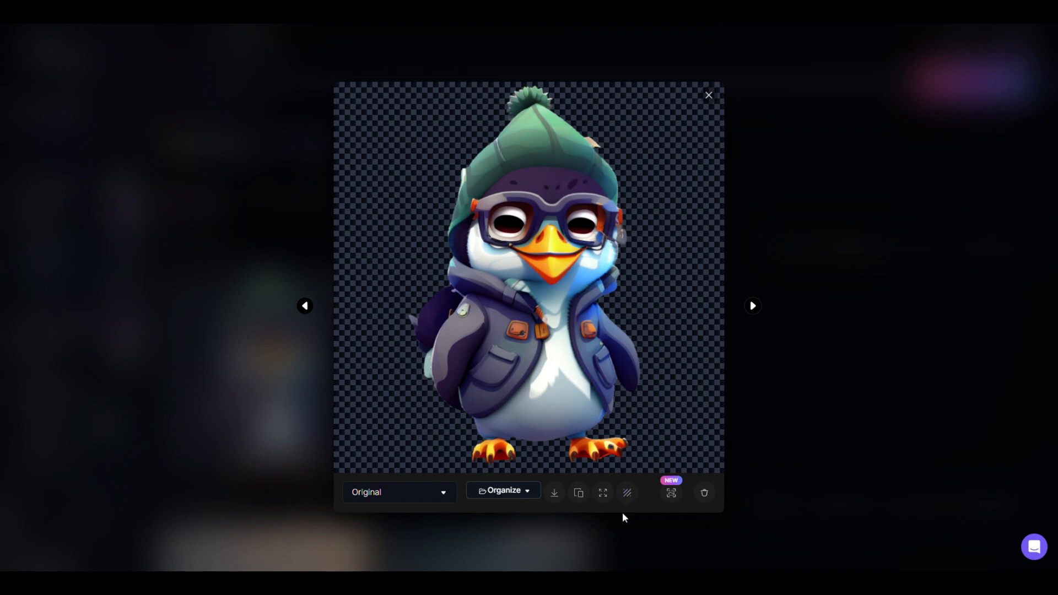
pyautogui.click(553, 492)
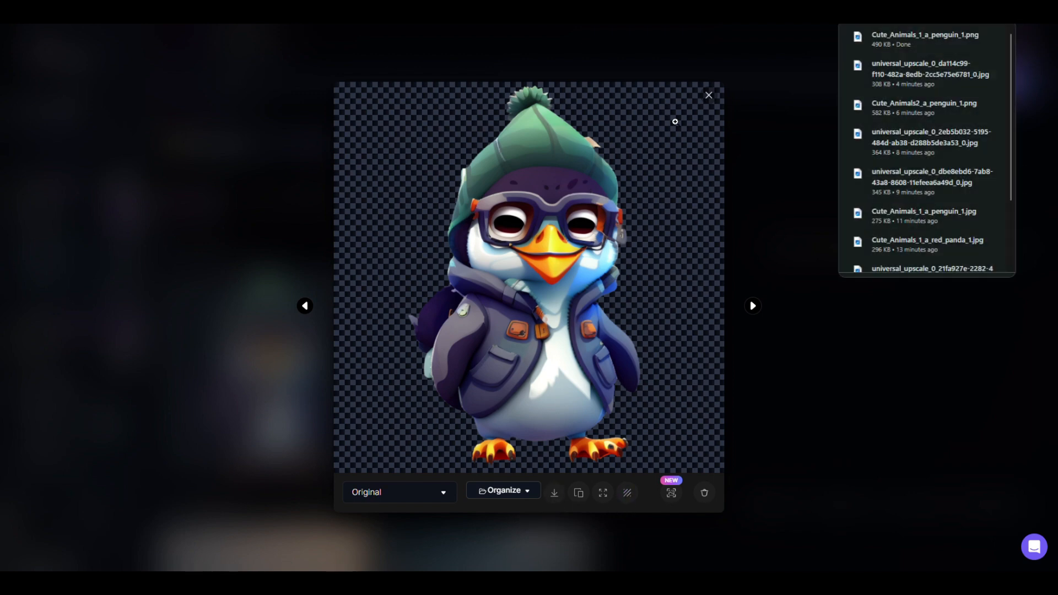
pyautogui.click(758, 100)
pyautogui.click(710, 98)
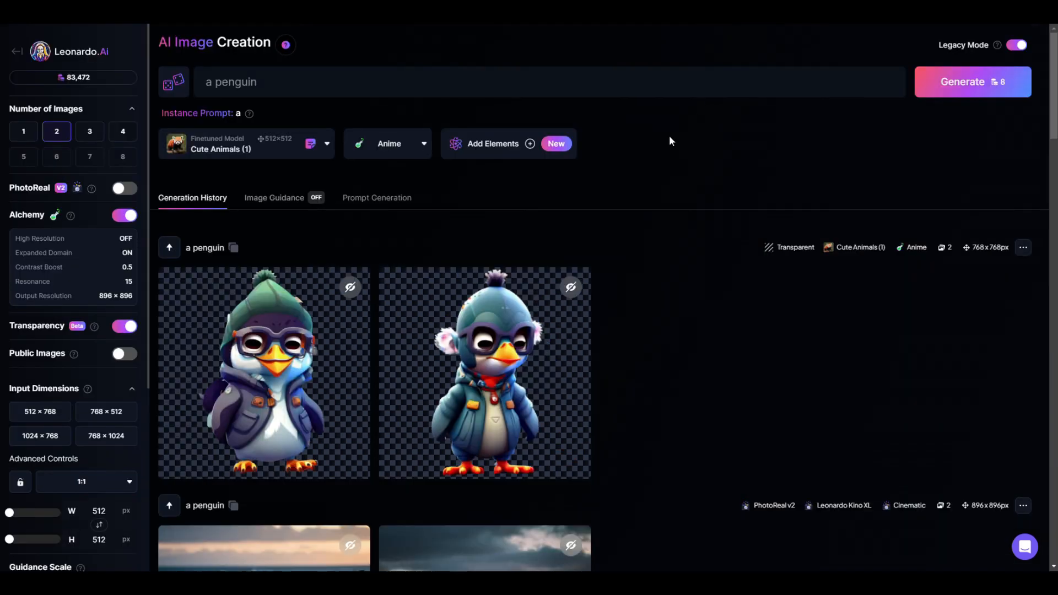
# Switch the finetuned model to Cute Animals(2) from your own models and generate two more transparent Anime-style "a penguin" images
pyautogui.click(229, 156)
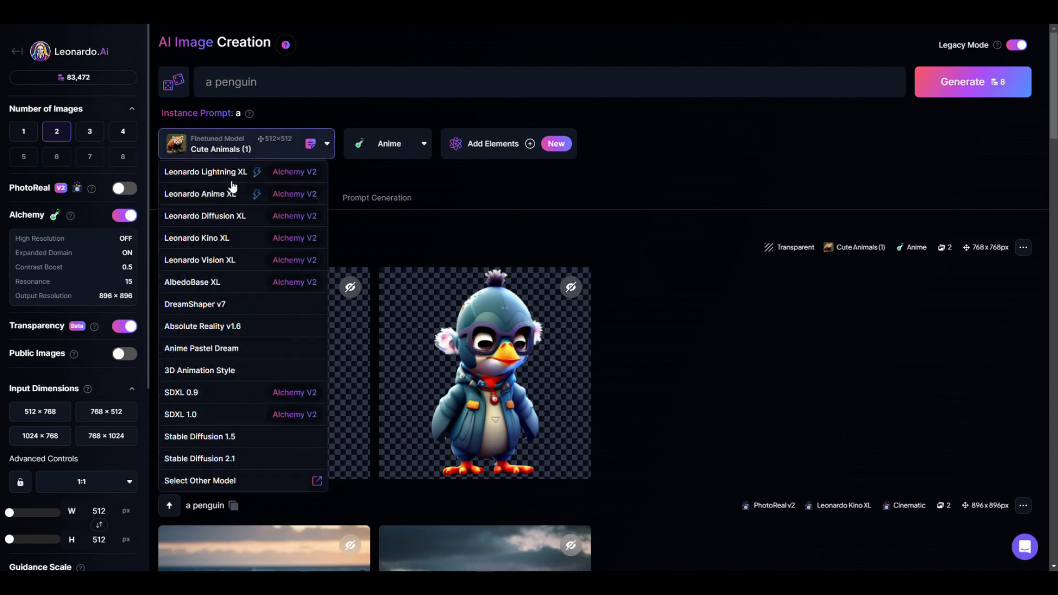
pyautogui.click(231, 479)
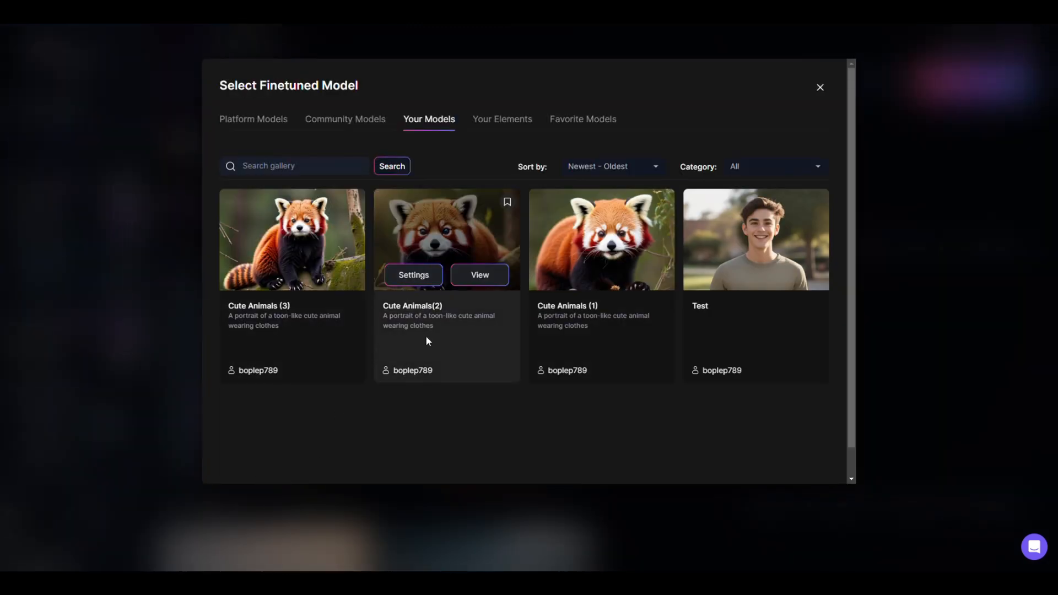
pyautogui.click(484, 277)
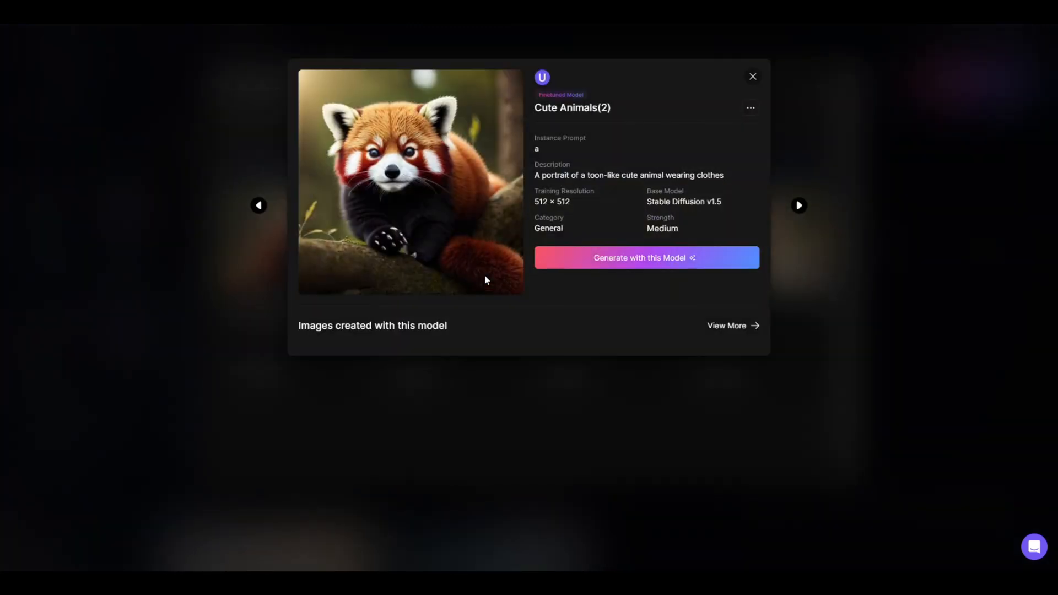
pyautogui.click(582, 269)
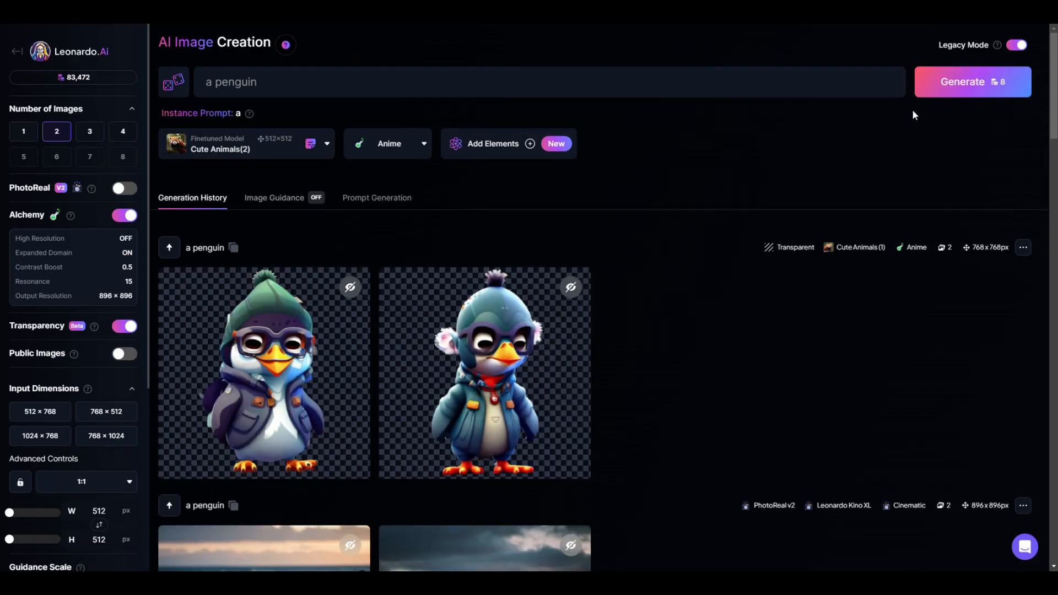
pyautogui.click(959, 82)
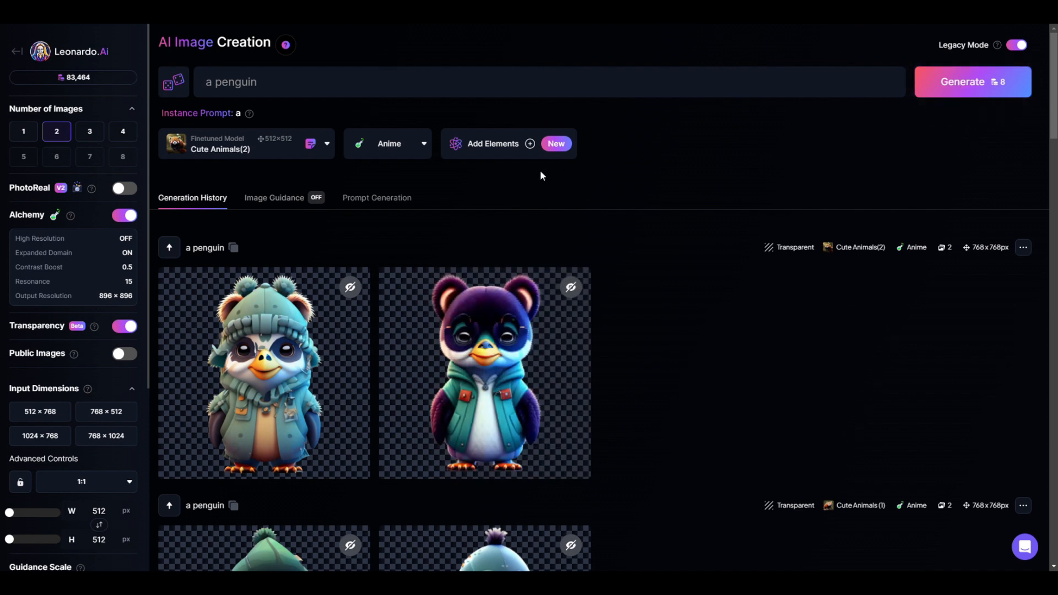
# Download the first penguin image of the newest Cute Animals(2) batch and close its preview
pyautogui.moveTo(384, 352)
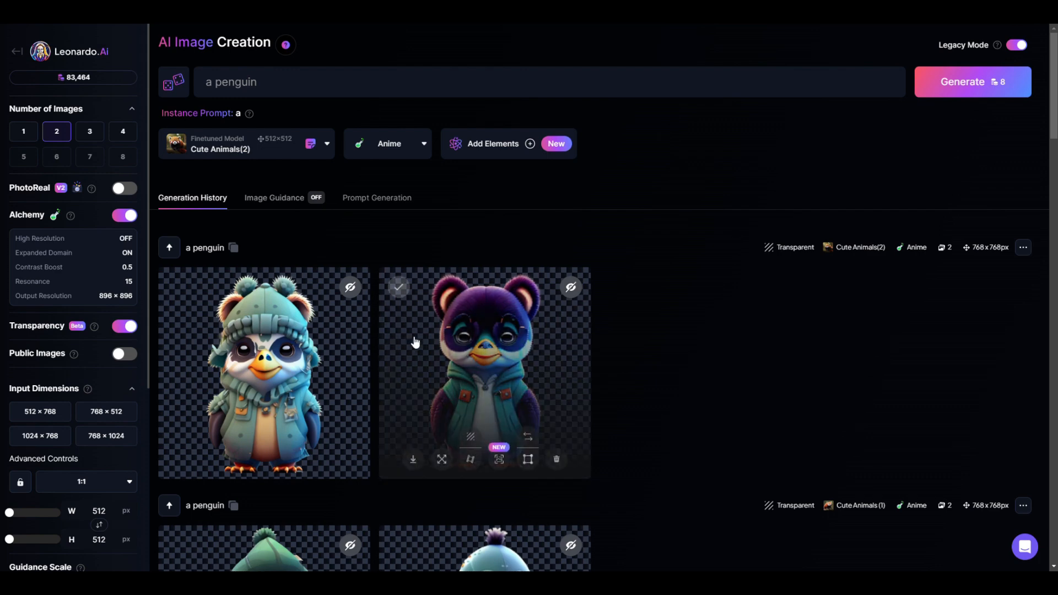
pyautogui.click(351, 351)
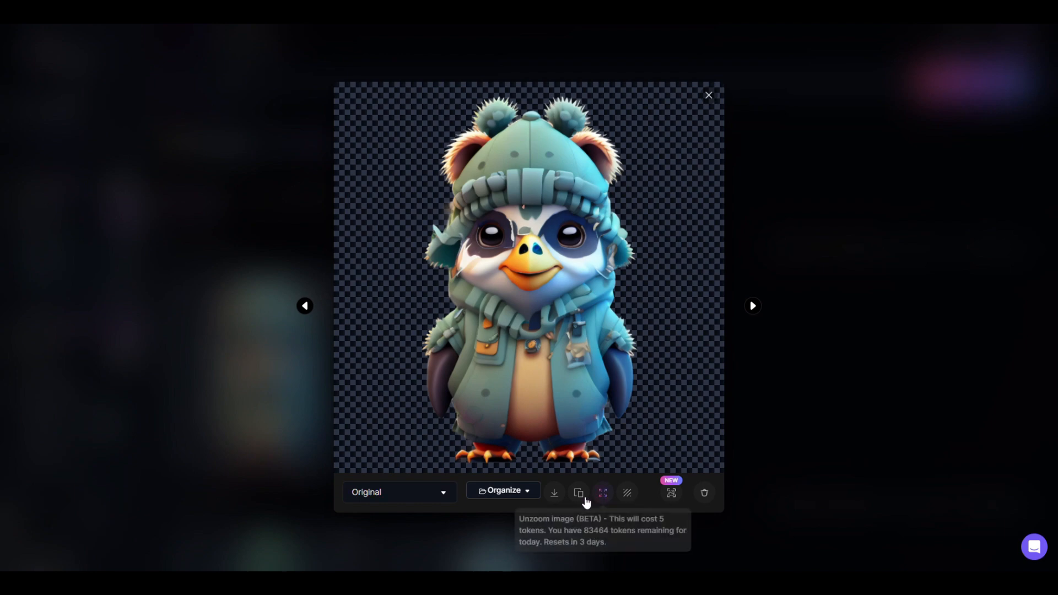
pyautogui.click(554, 493)
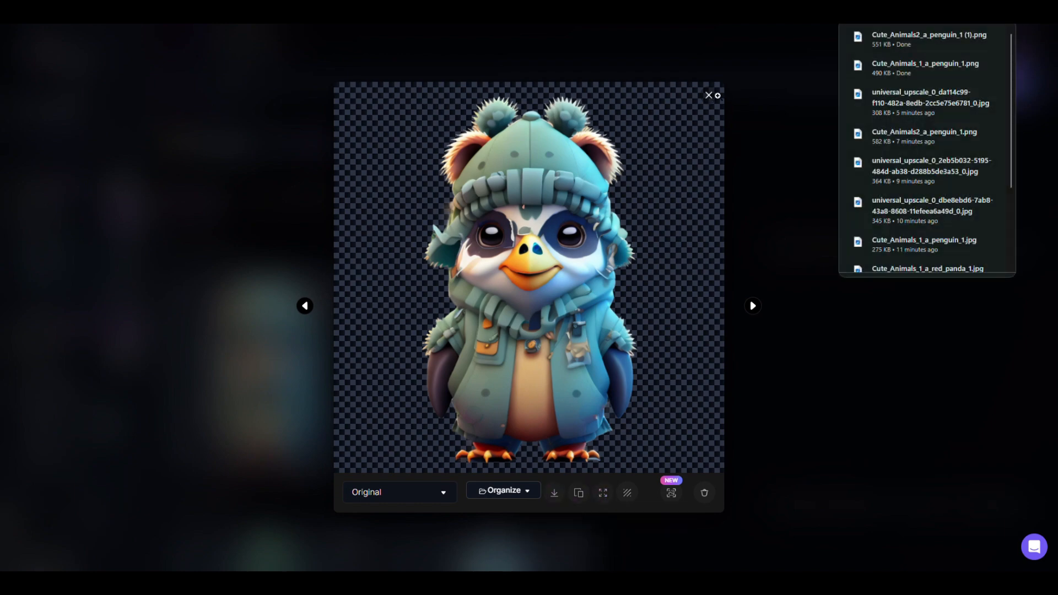
pyautogui.click(709, 95)
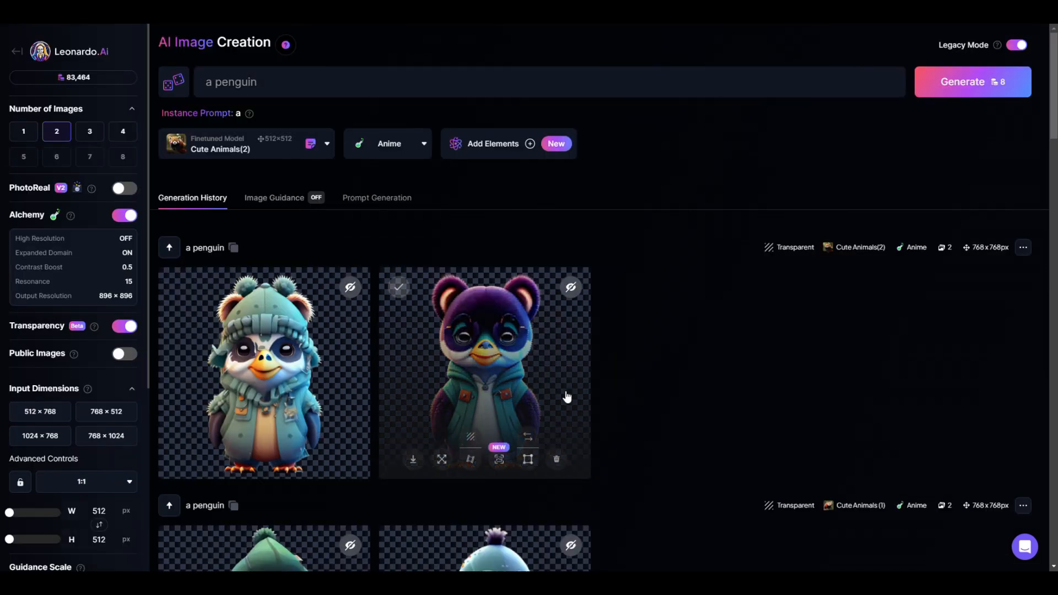
# Generate two transparent Anime-style "a penguin" images with your Cute Animals (3) model and preview the second one at full size
pyautogui.scroll(-1, 650, 420)
pyautogui.scroll(1, 649, 420)
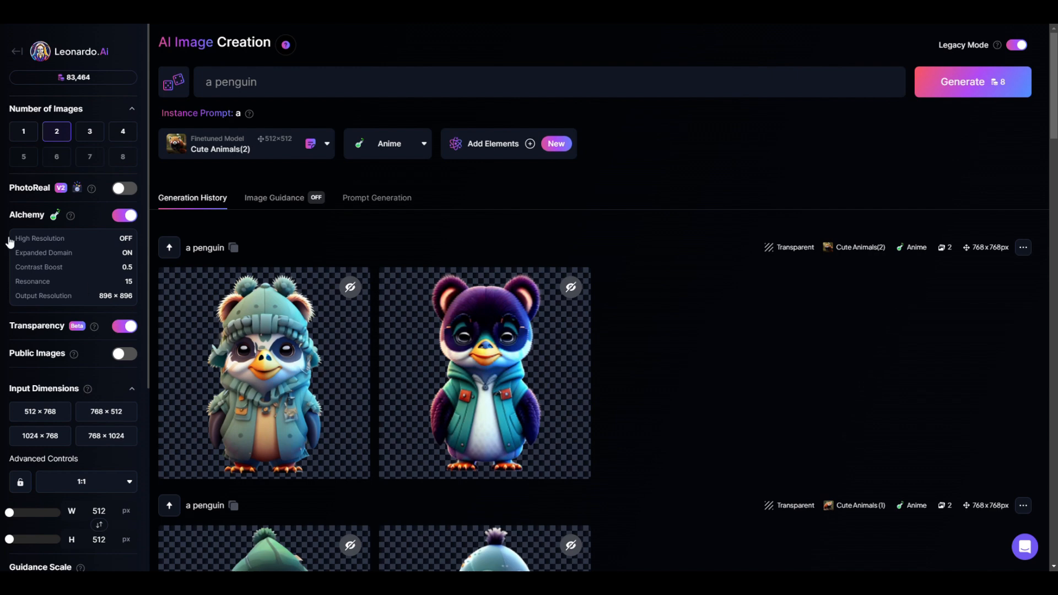
pyautogui.click(289, 156)
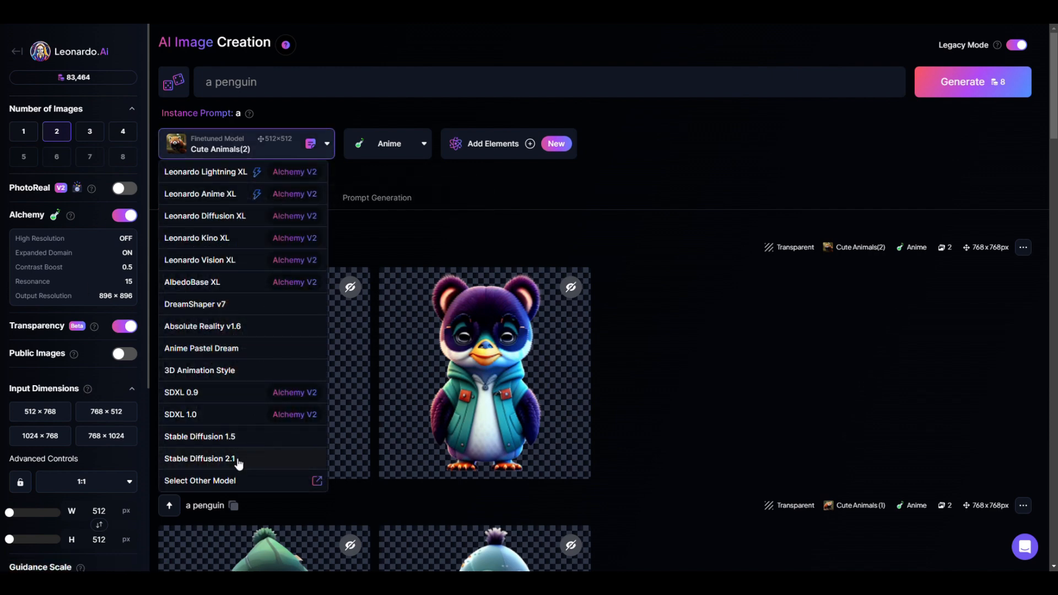
pyautogui.click(236, 480)
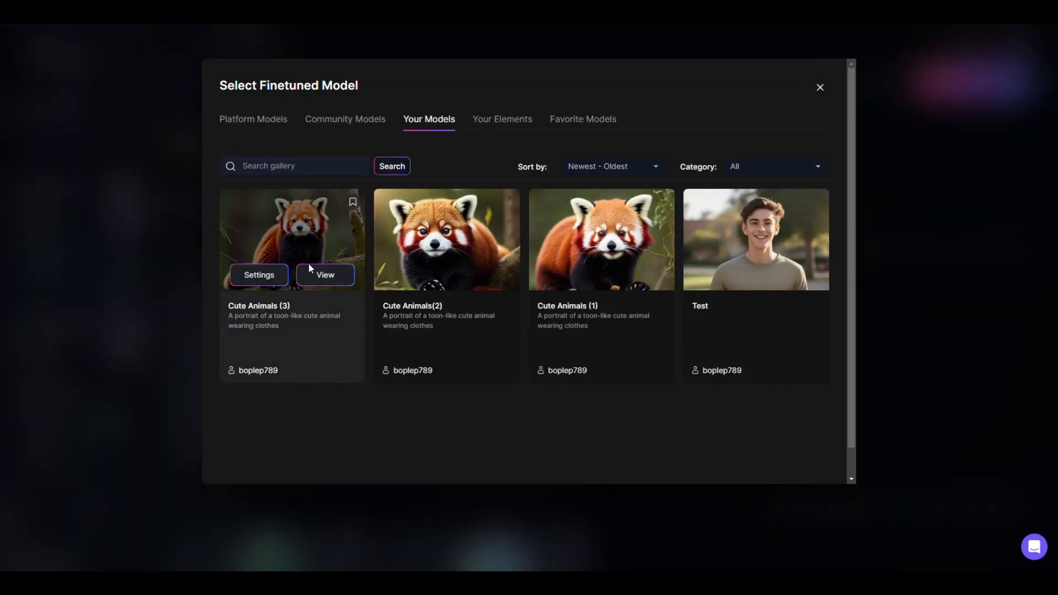
pyautogui.click(324, 274)
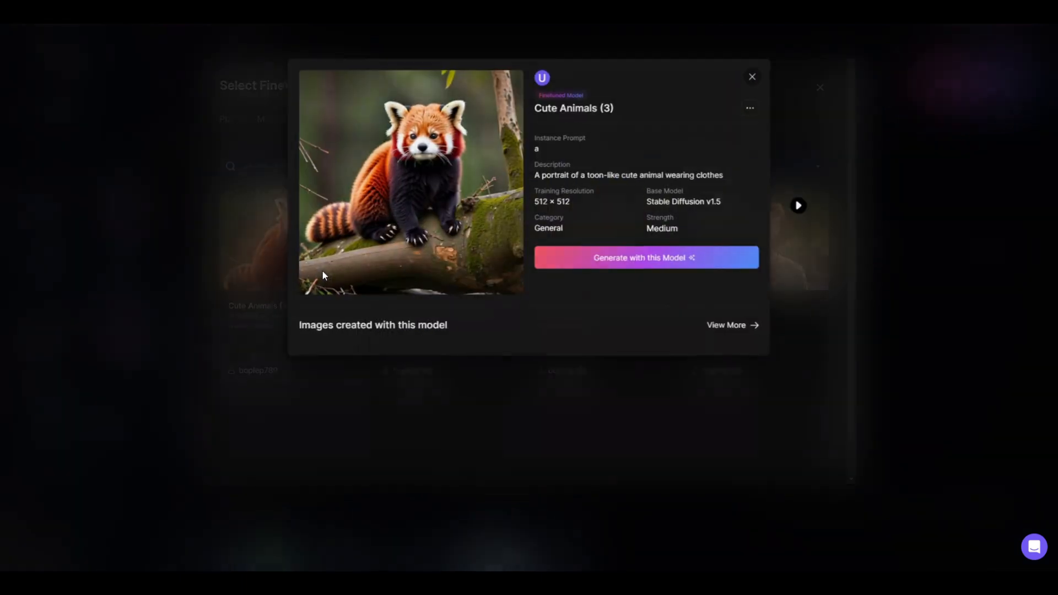
pyautogui.click(620, 263)
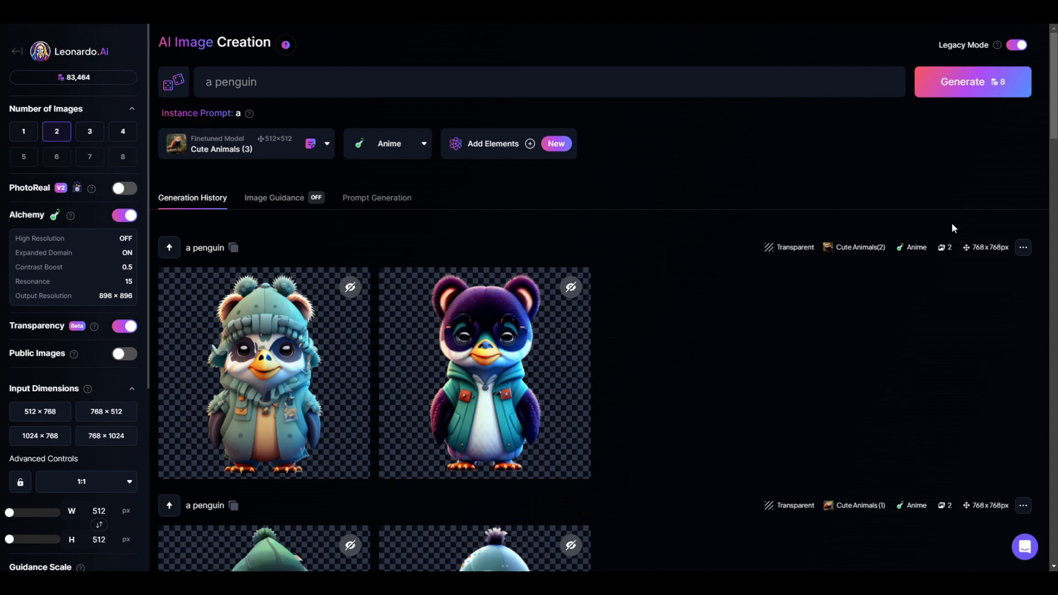
pyautogui.click(970, 83)
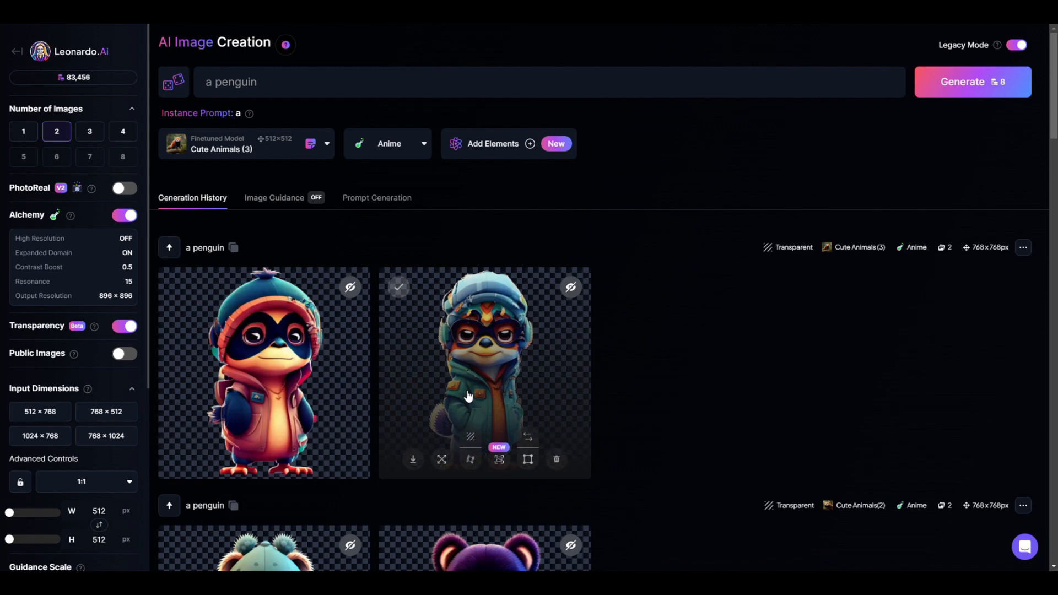
pyautogui.click(475, 373)
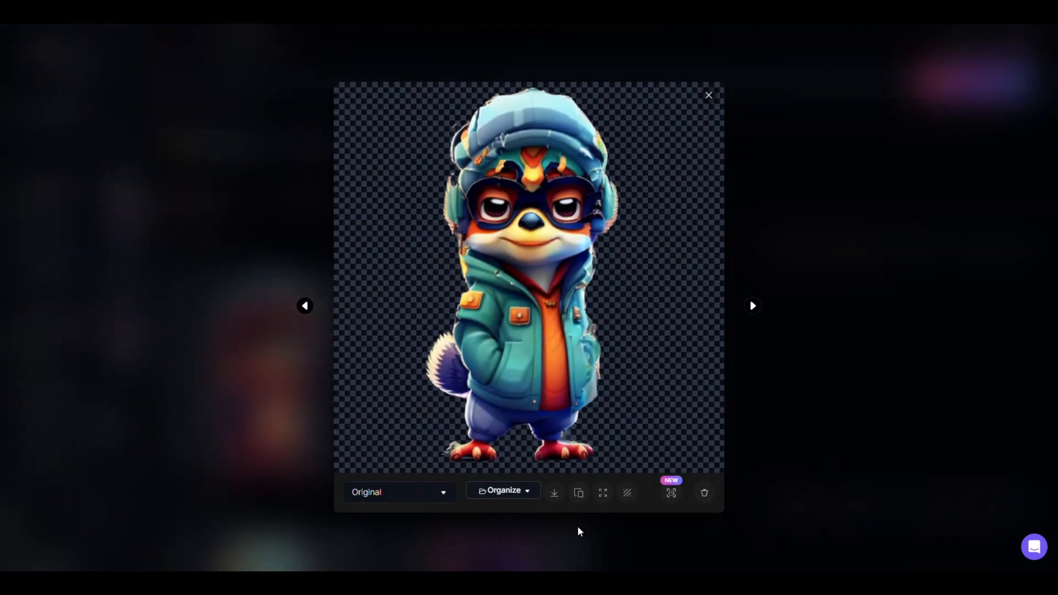
pyautogui.click(708, 96)
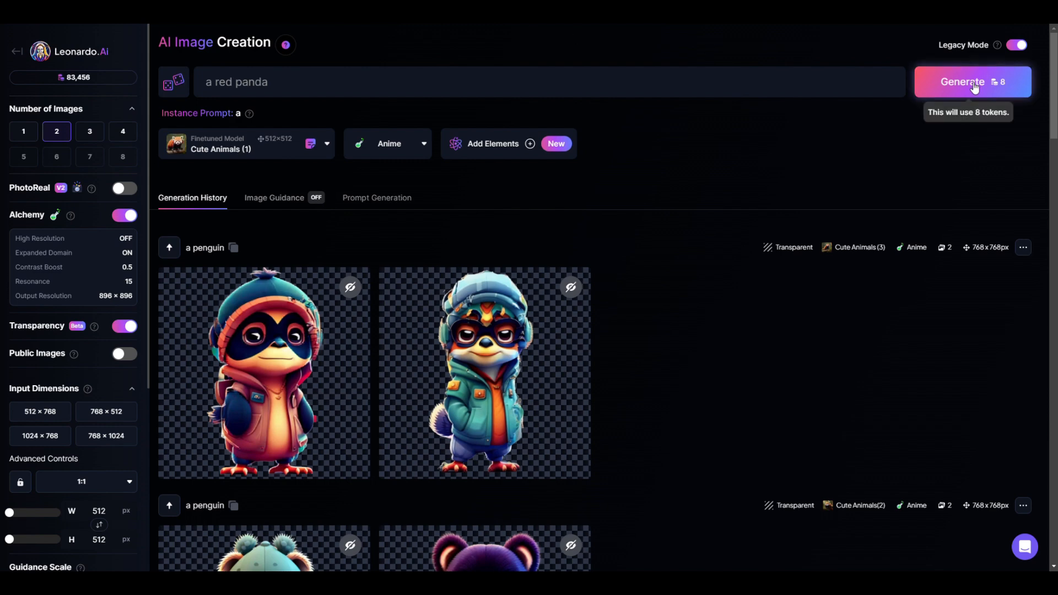
# Generate two transparent Anime-style "a red panda" images with the Cute Animals (1) model and download the second one
pyautogui.click(945, 83)
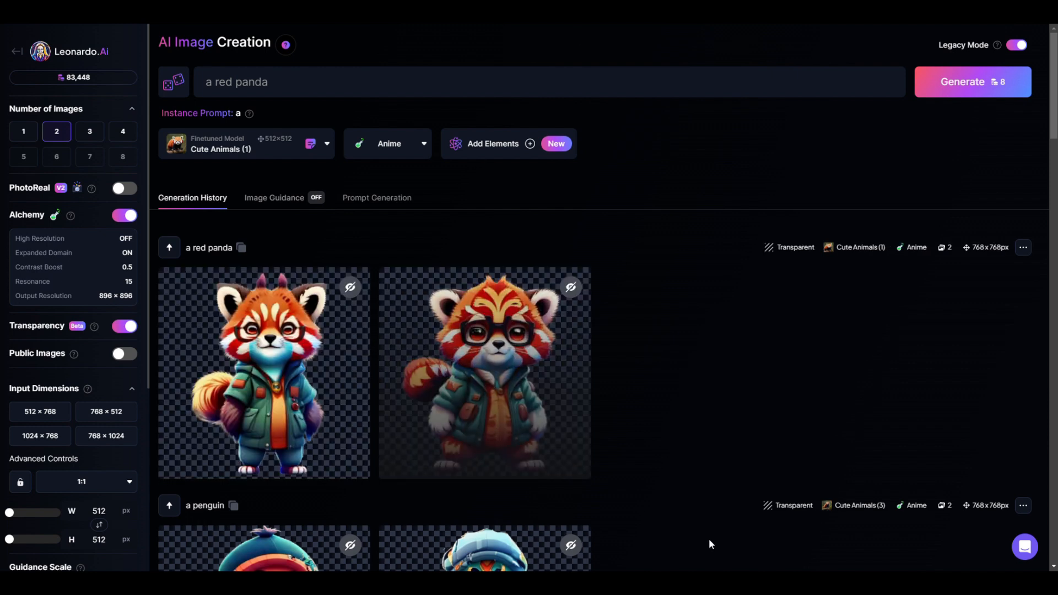
pyautogui.click(518, 402)
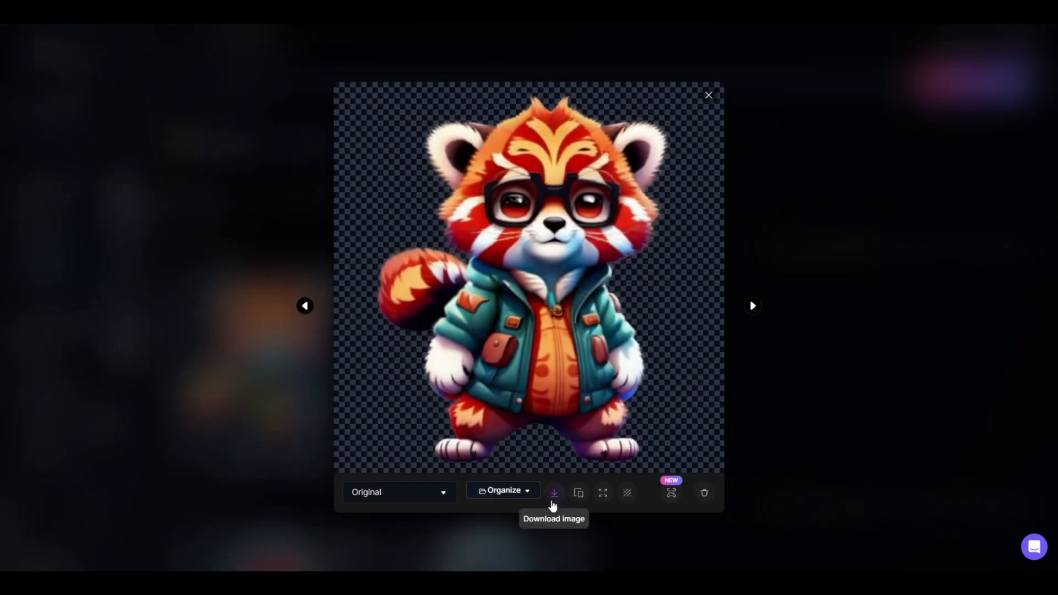
pyautogui.click(709, 100)
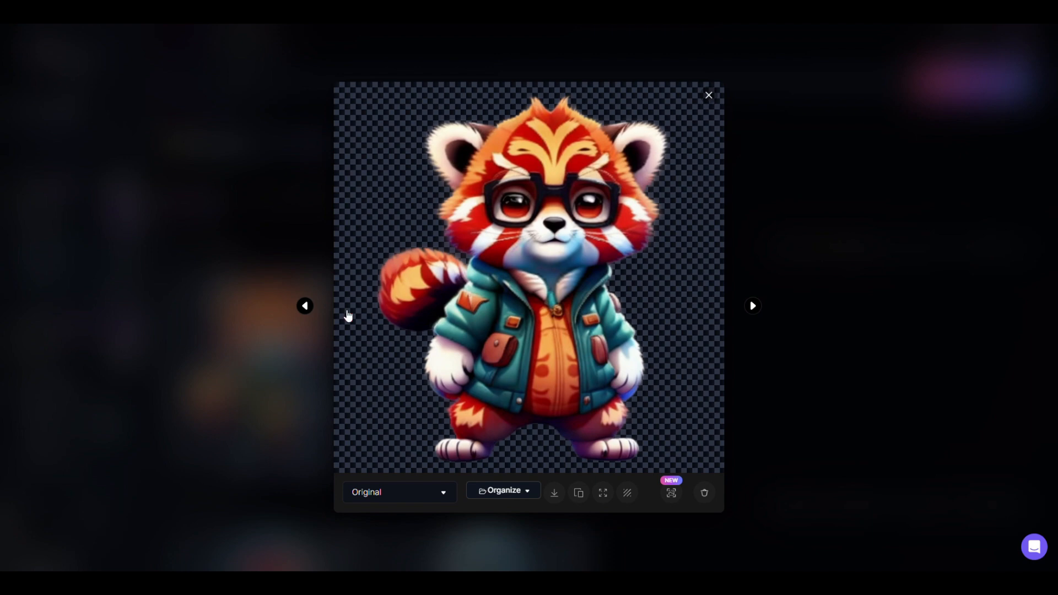
# Inspect the first red panda image of the newest Cute Animals (1) batch at full size and close its preview
pyautogui.click(246, 391)
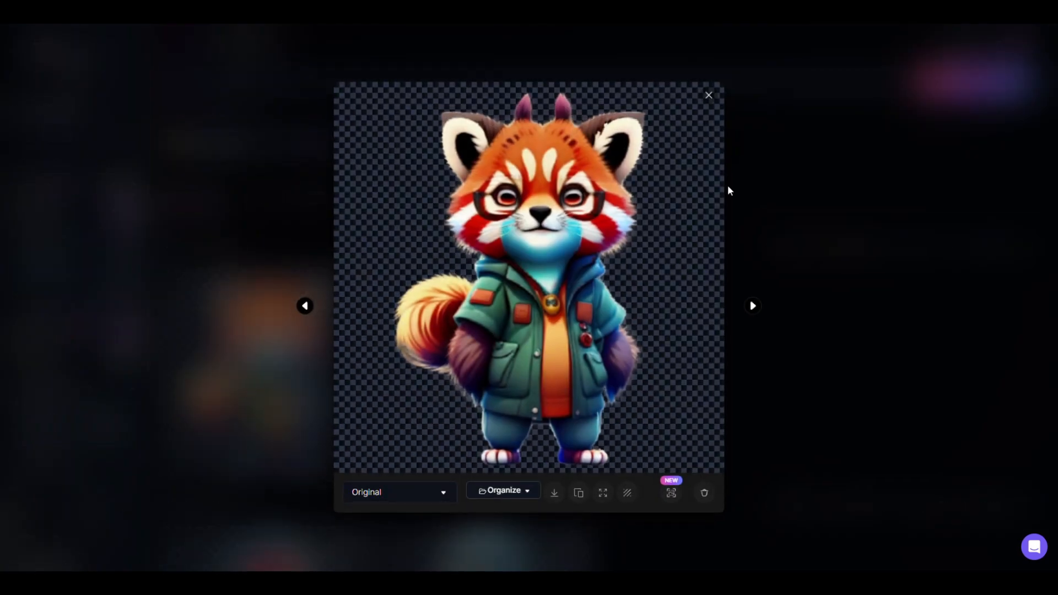
pyautogui.click(709, 101)
# Switch the finetuned model to Cute Animals(2) from your own models and generate two transparent Anime-style "a red panda" images
pyautogui.click(258, 156)
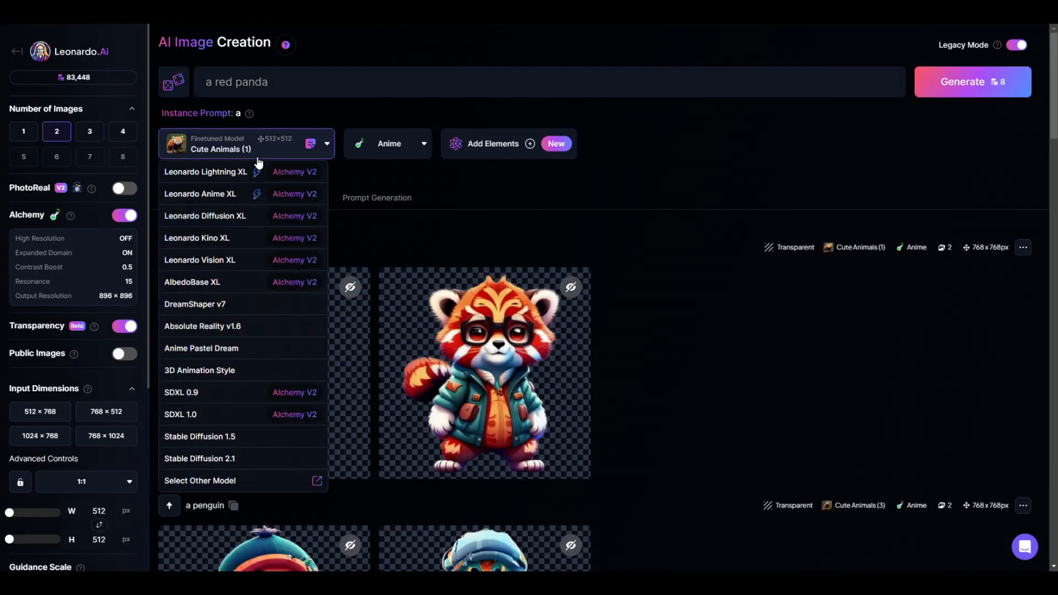
pyautogui.click(243, 484)
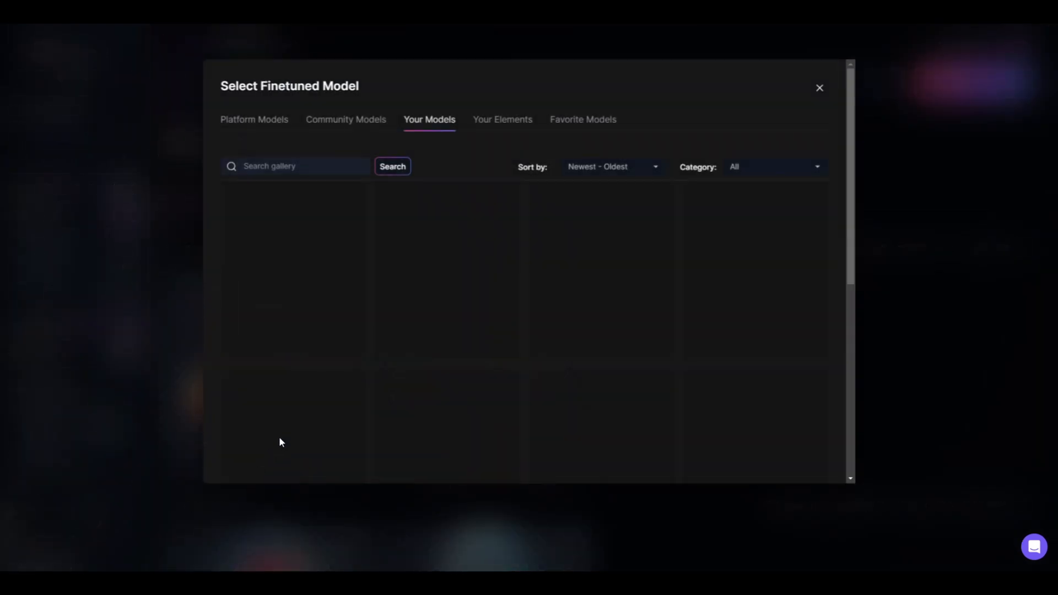
pyautogui.click(473, 279)
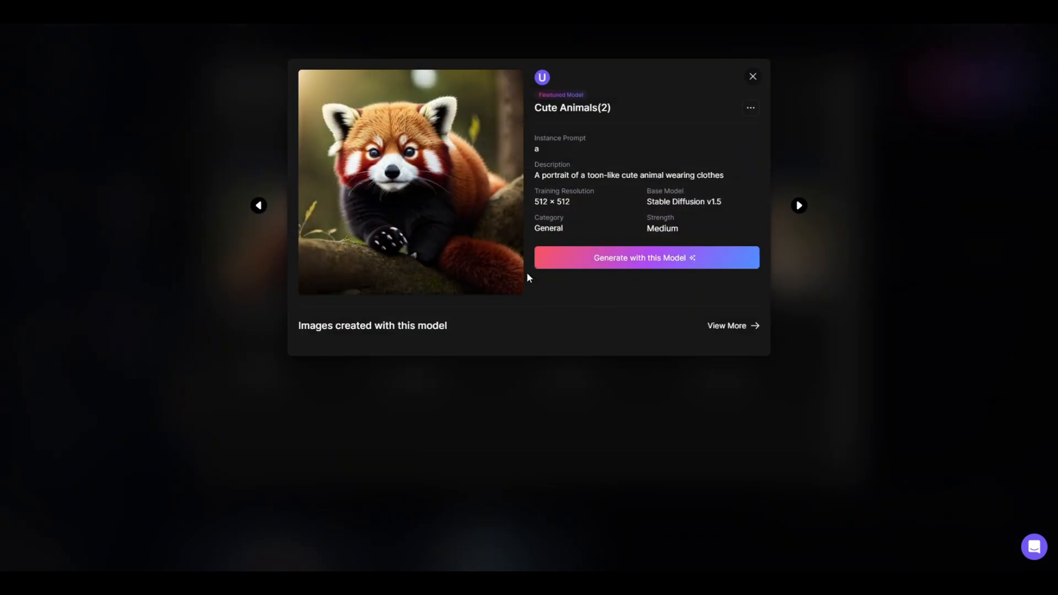
pyautogui.click(611, 261)
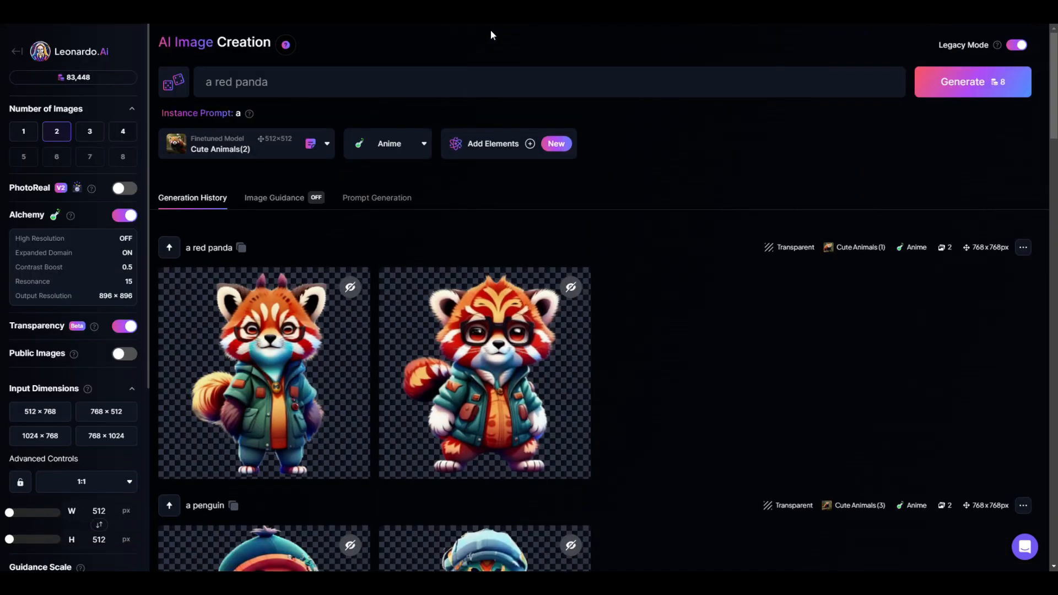
pyautogui.click(969, 82)
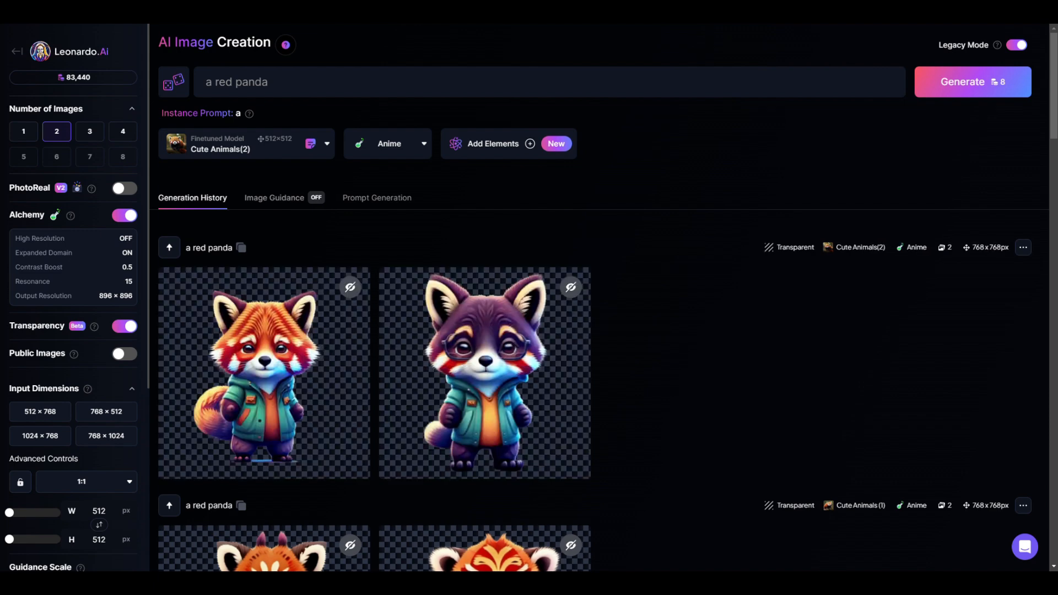
# Download the first red panda image of the newest Cute Animals(2) batch and close its preview
pyautogui.moveTo(263, 363)
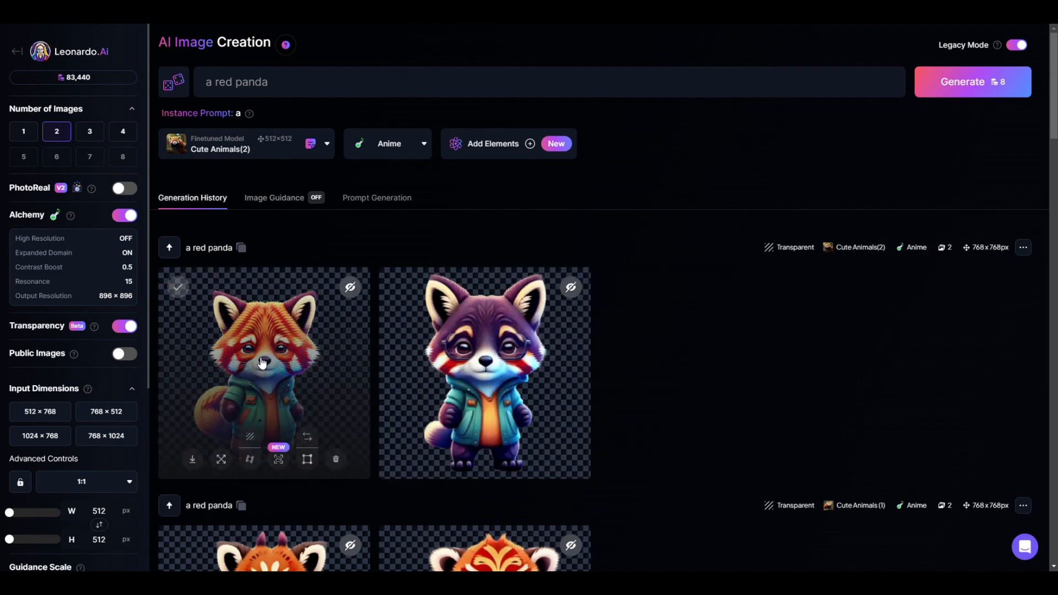
pyautogui.click(316, 345)
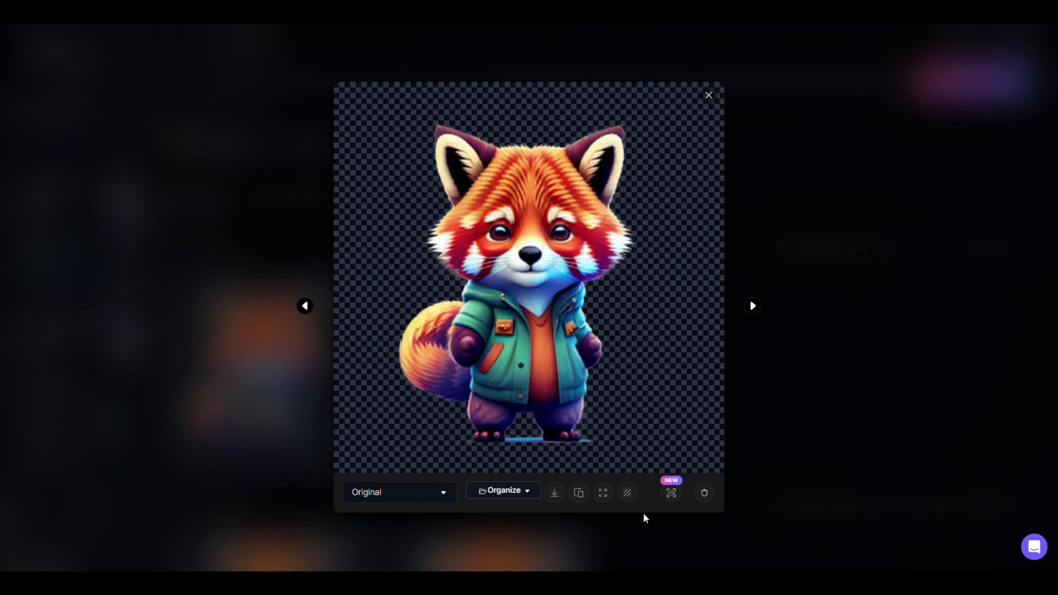
pyautogui.click(554, 492)
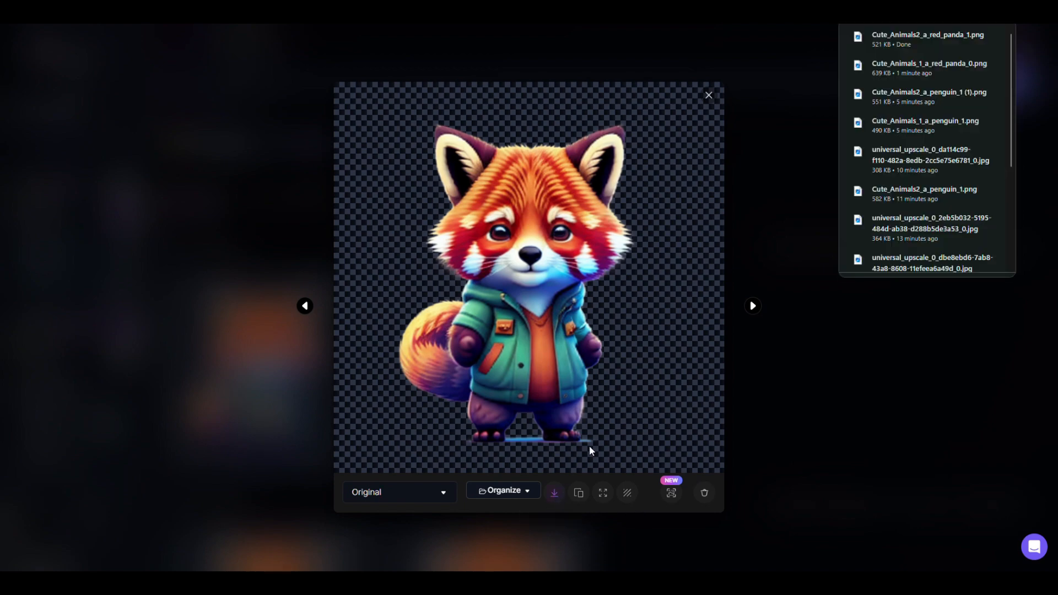
pyautogui.click(789, 154)
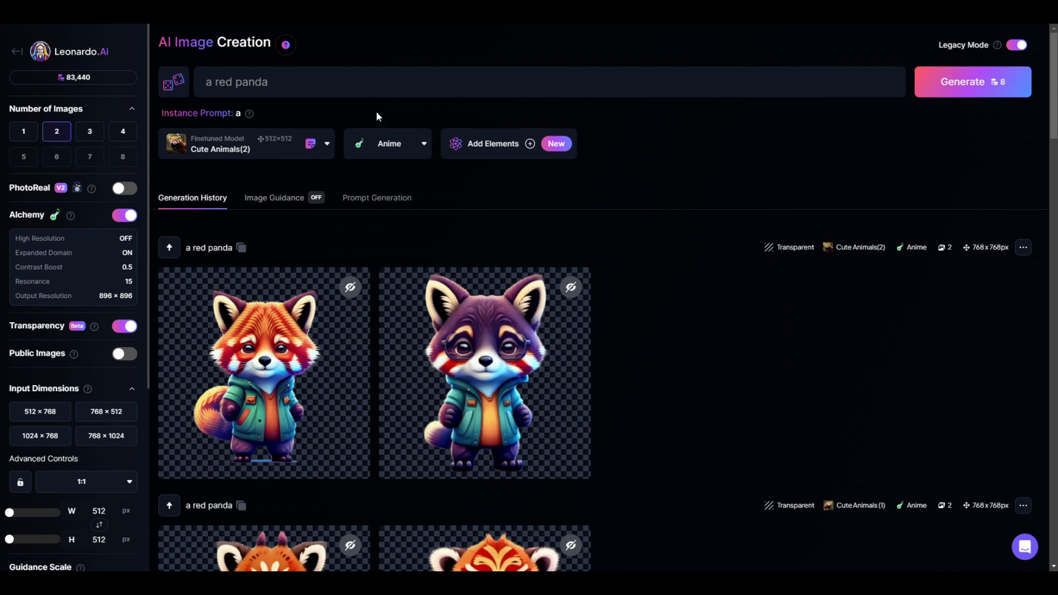
# Switch the finetuned model to Cute Animals (3) from your own models and generate two transparent Anime-style "a red panda" images
pyautogui.click(247, 154)
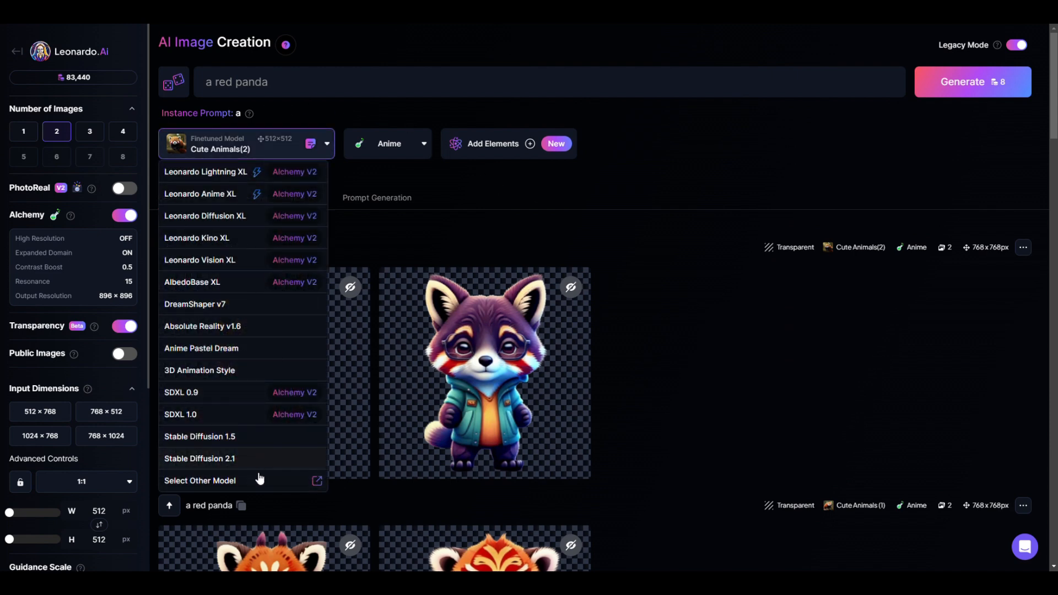
pyautogui.click(261, 481)
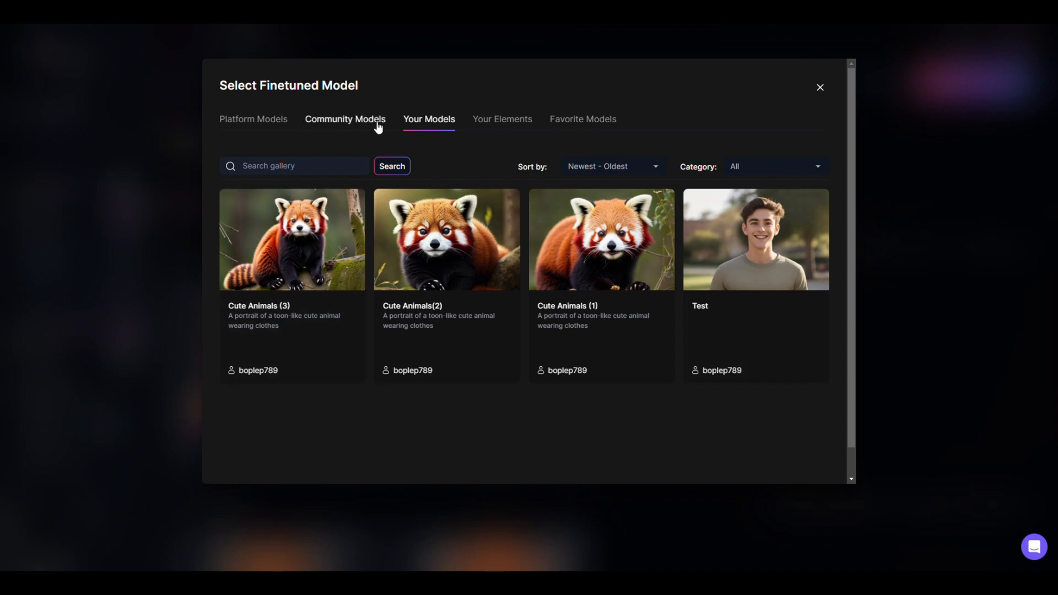
pyautogui.moveTo(257, 312)
pyautogui.click(316, 282)
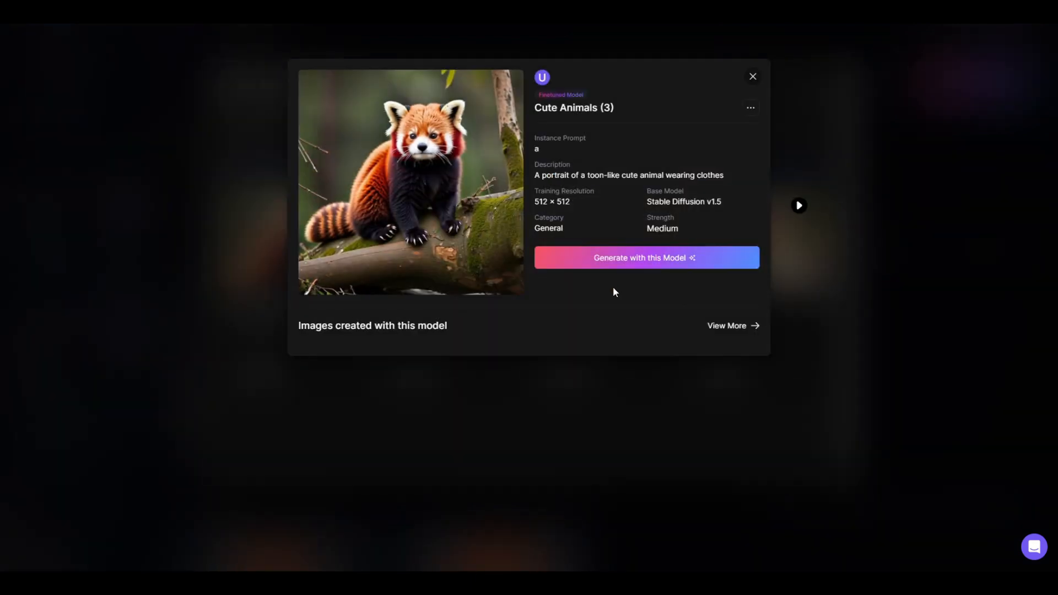
pyautogui.click(670, 256)
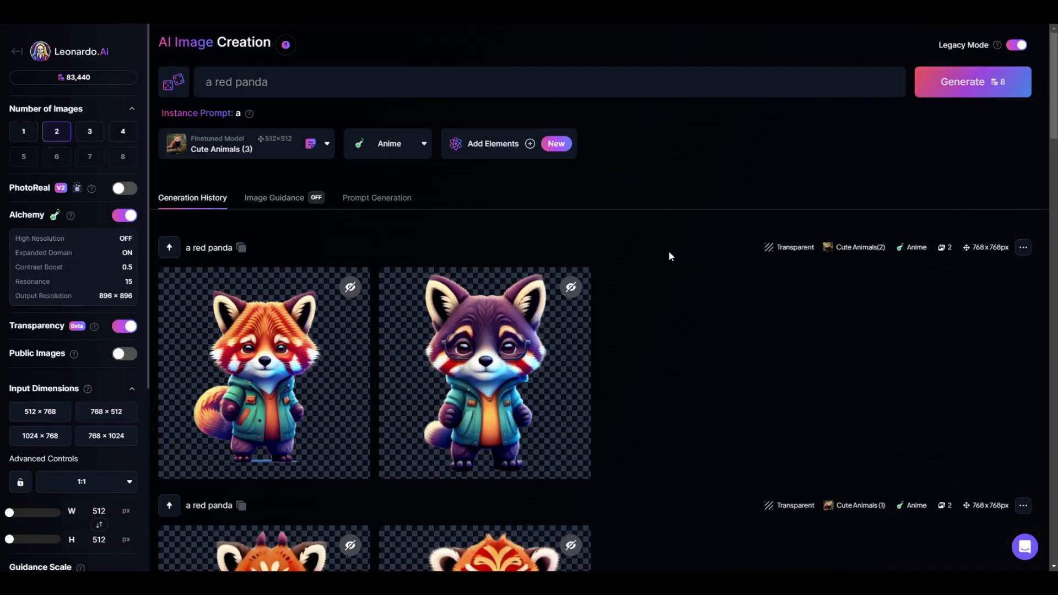
pyautogui.click(934, 88)
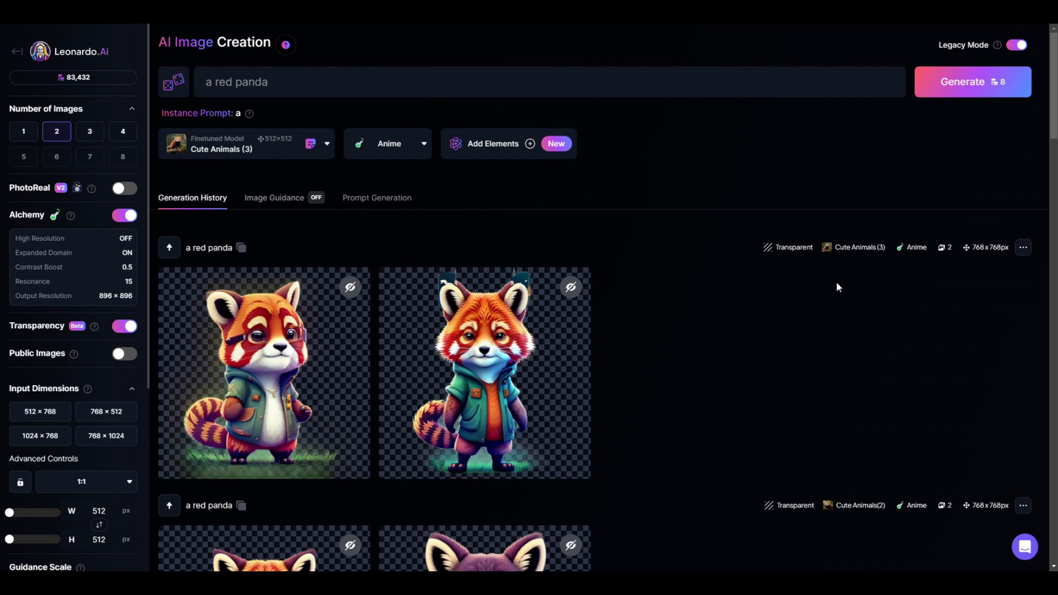
# Upscale the original version of the second Cute Animals (3) red panda with Ultra, Realistic style and a multiplier of 2
pyautogui.moveTo(524, 378)
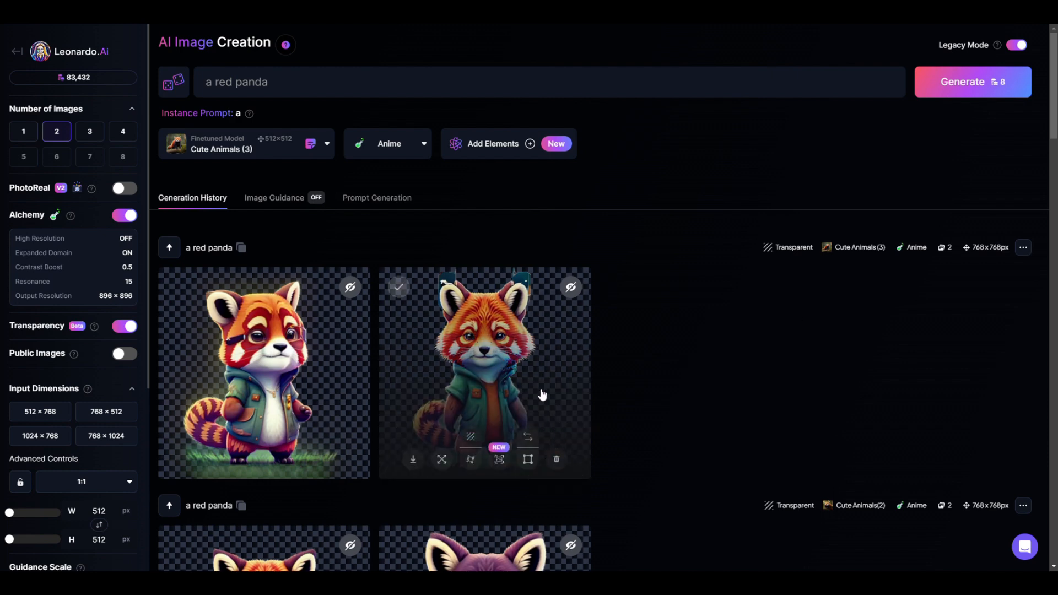
pyautogui.click(542, 393)
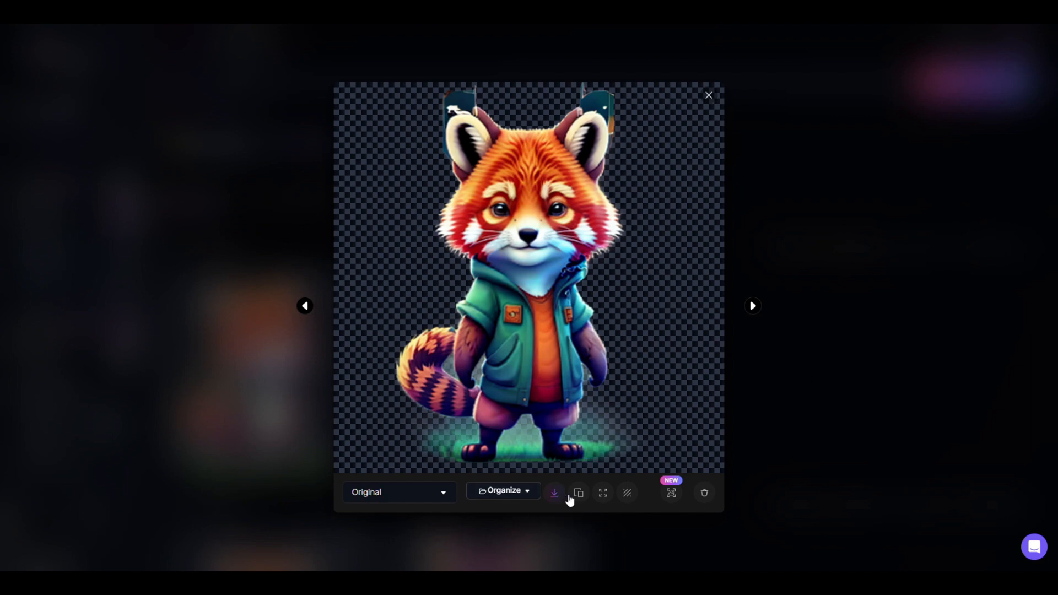
pyautogui.click(675, 495)
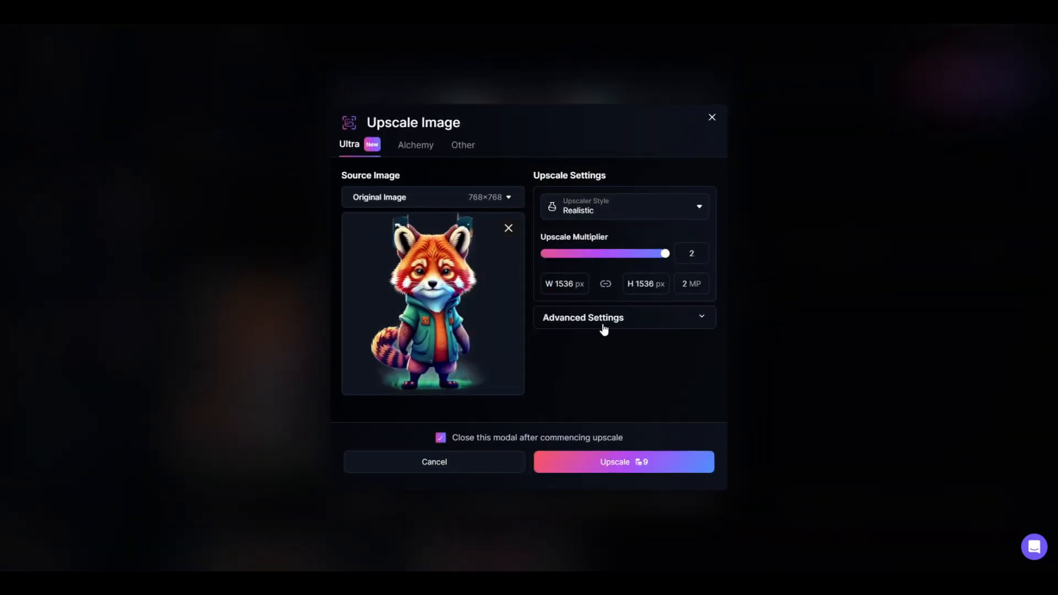
pyautogui.click(500, 203)
pyautogui.click(504, 220)
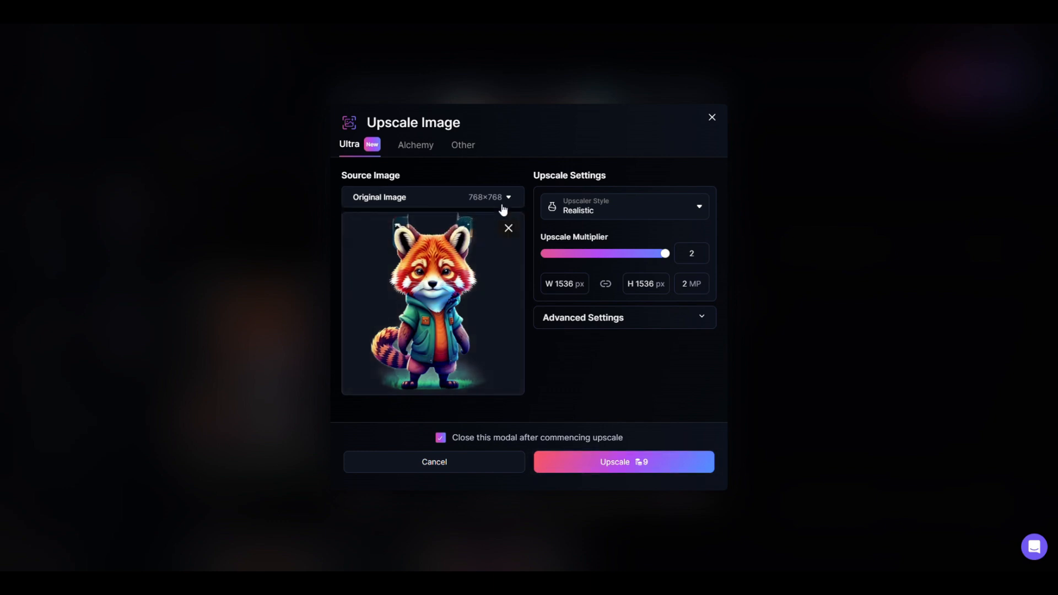
pyautogui.click(575, 467)
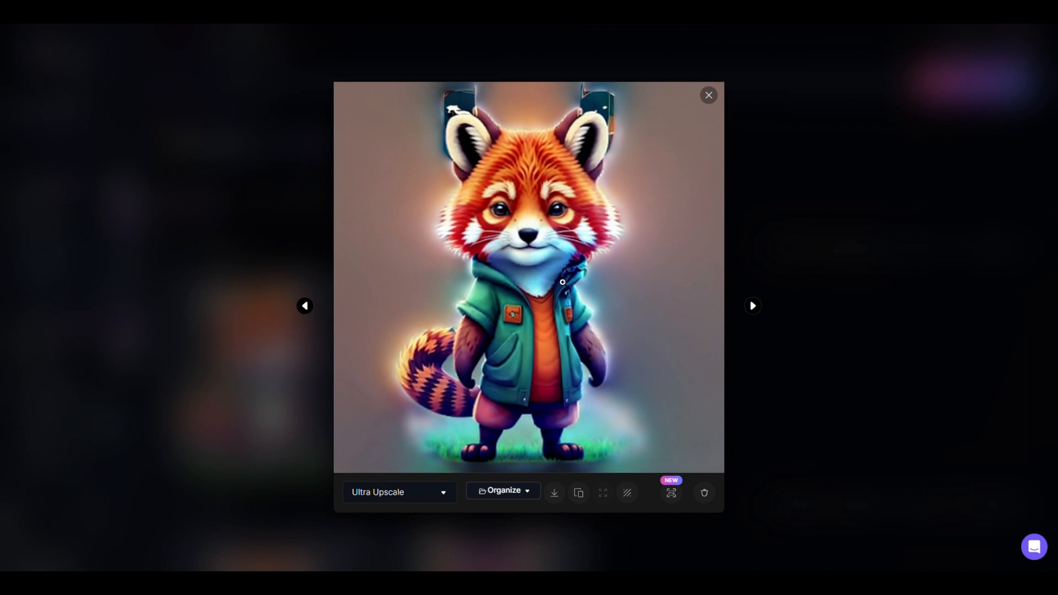
# Close the upscaled red panda's preview, reopen it to inspect the Ultra Upscale result, and return to the generation history
pyautogui.click(710, 97)
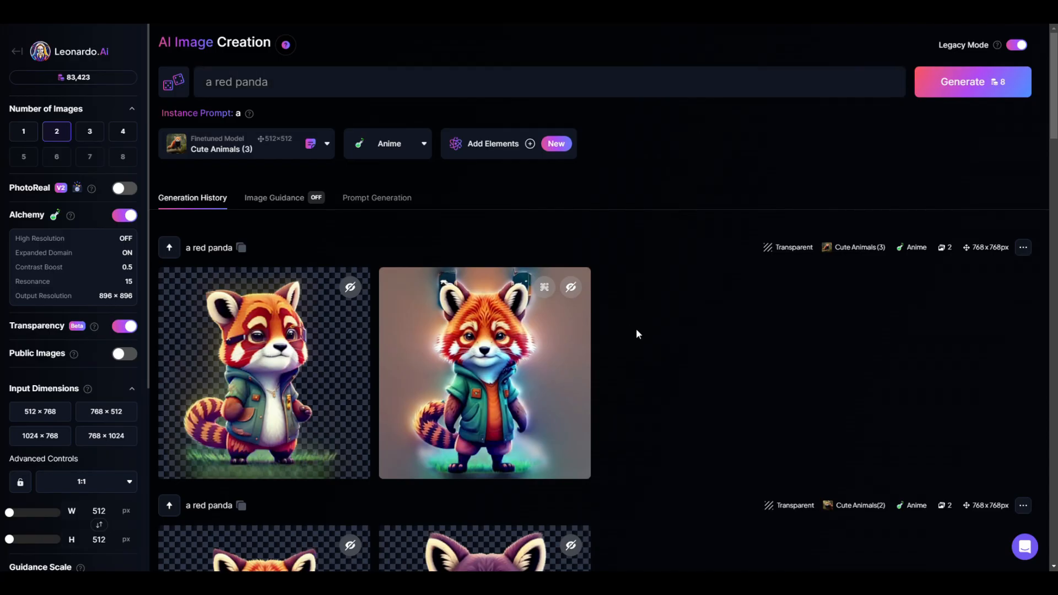
pyautogui.click(543, 380)
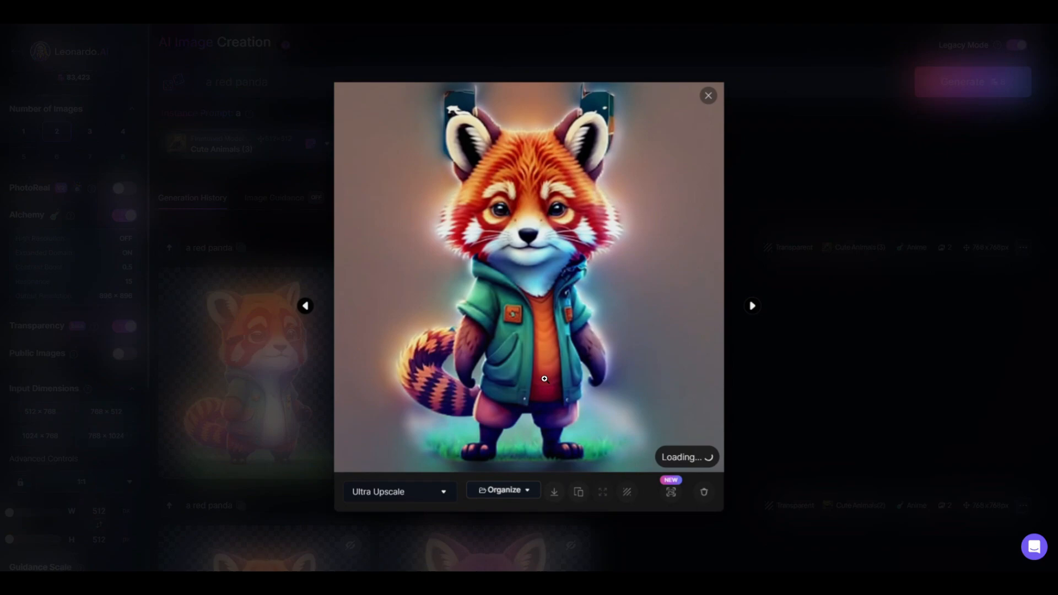
pyautogui.click(709, 97)
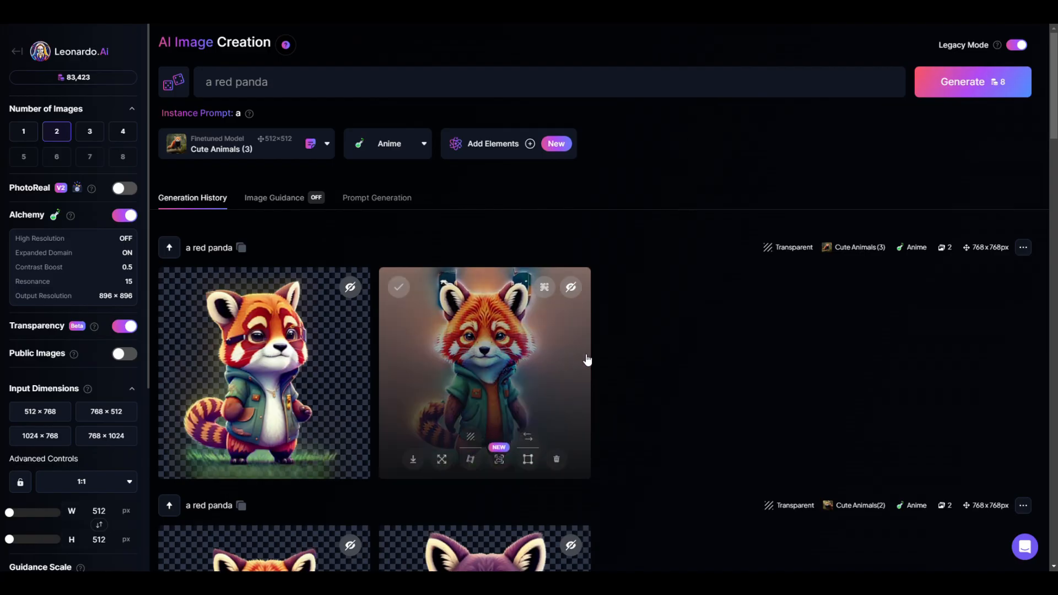